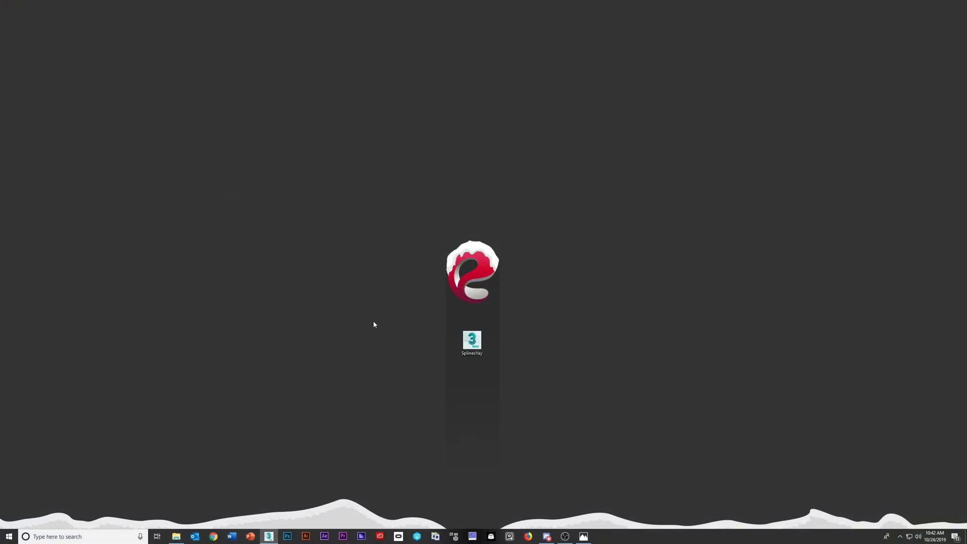
- Open the SplinesYay scene and view the reference picture of the green-and-white iced tree cookie
{"action": "left_click", "coordinate": [468, 344]}
{"action": "double_click", "coordinate": [468, 344]}
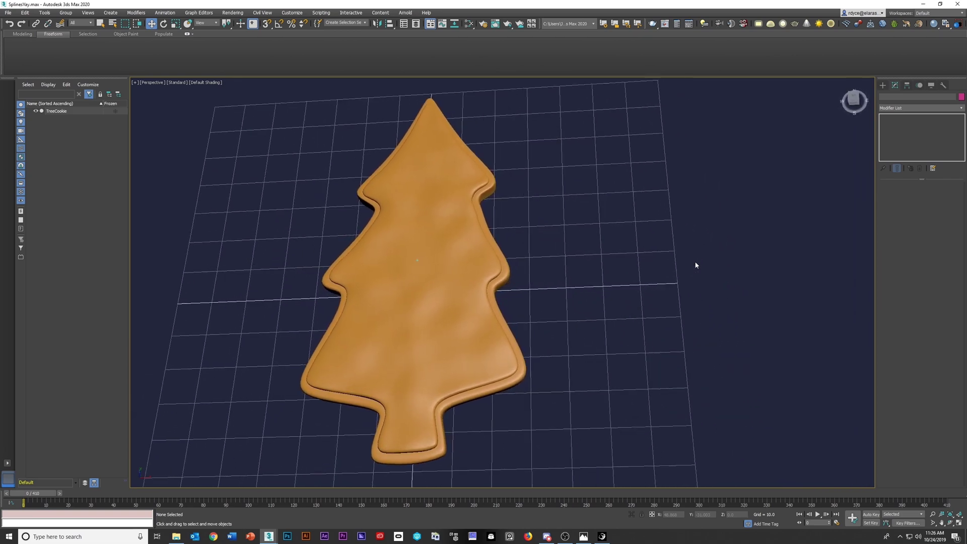
{"action": "left_click", "coordinate": [583, 537]}
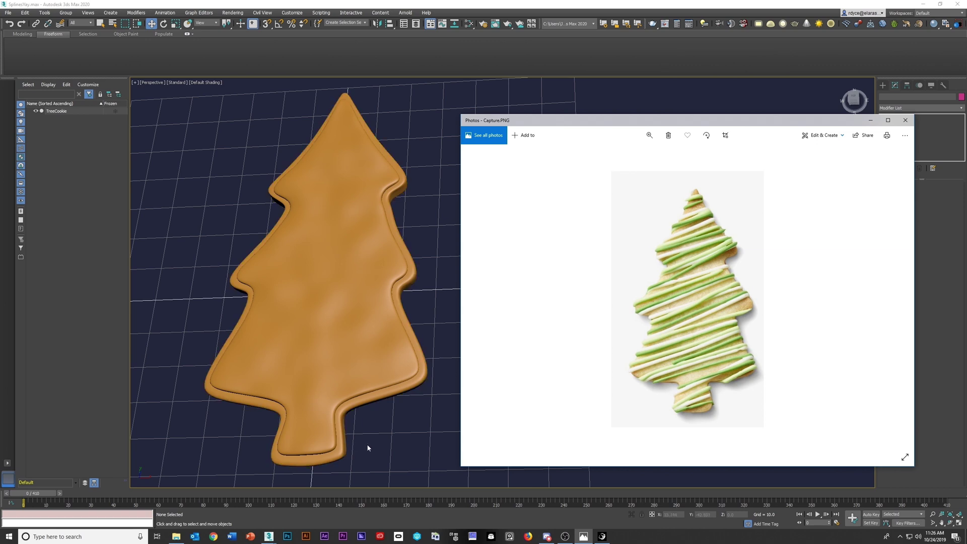
{"action": "left_click", "coordinate": [390, 442]}
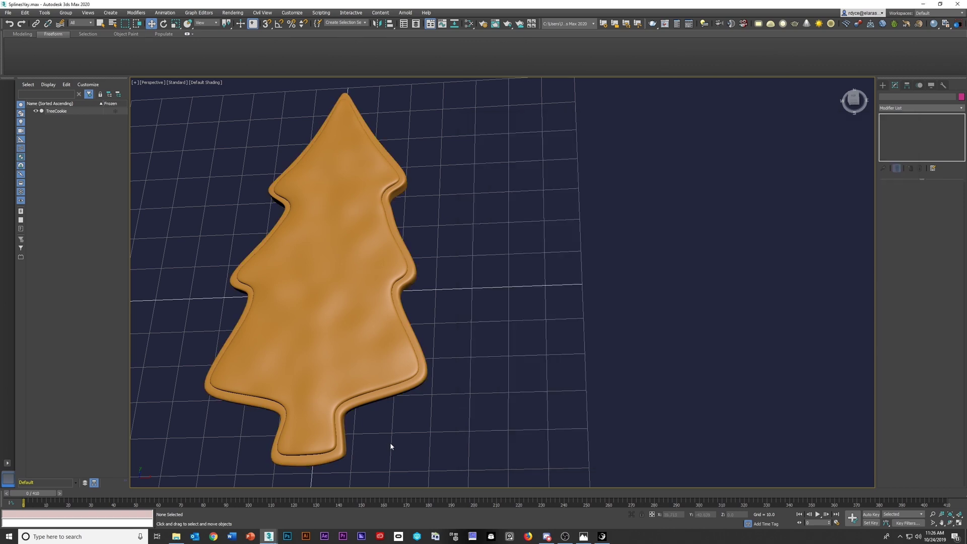
- From the top view, set freeform drawing to work on the surface of the TreeCookie object
{"action": "middle_click", "coordinate": [390, 442]}
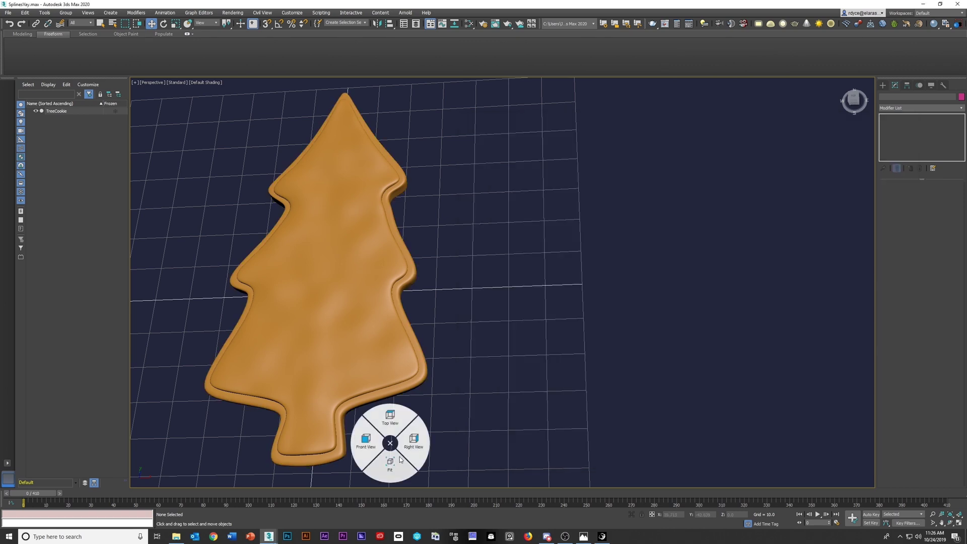
{"action": "left_click", "coordinate": [387, 419]}
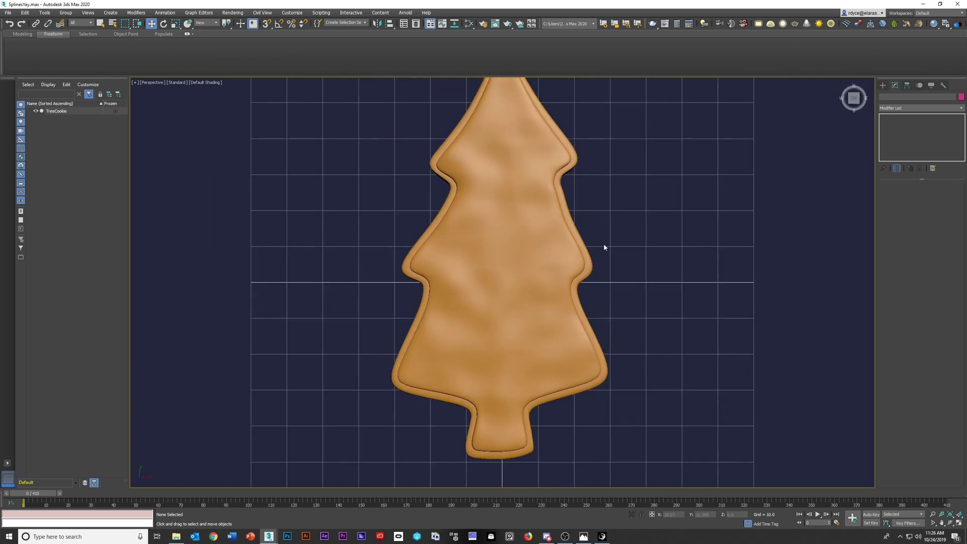
{"action": "middle_click_drag", "start_coordinate": [615, 231], "coordinate": [619, 259]}
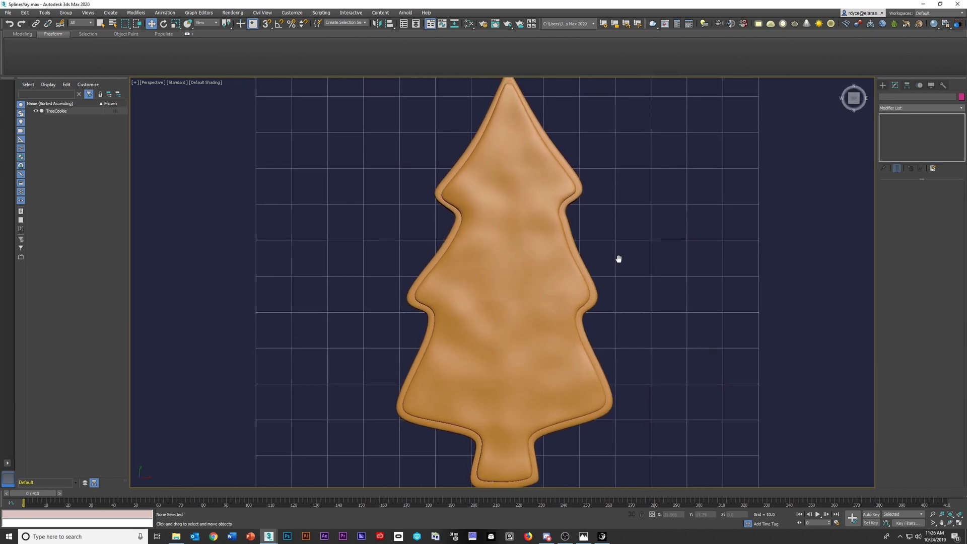
{"action": "left_click", "coordinate": [554, 263]}
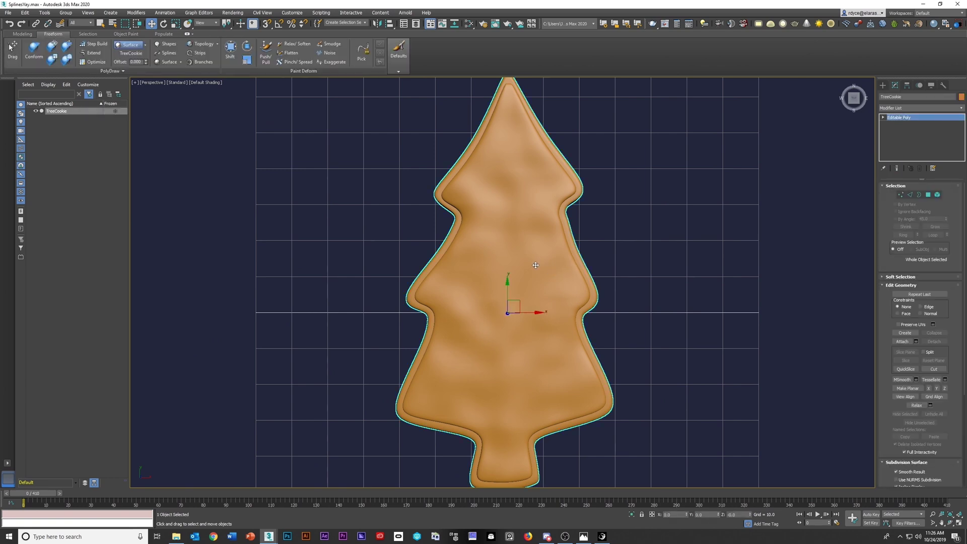
{"action": "left_click", "coordinate": [145, 45]}
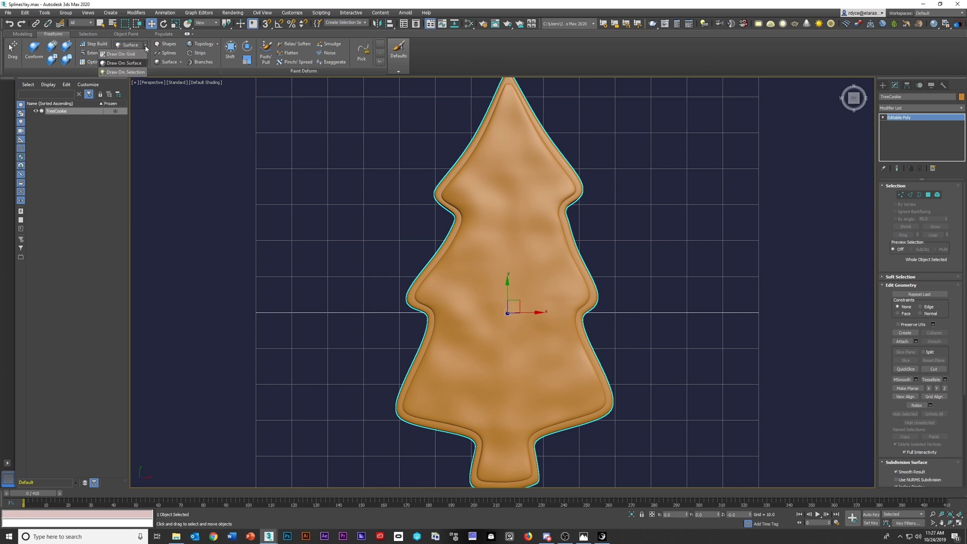
{"action": "left_click", "coordinate": [125, 63]}
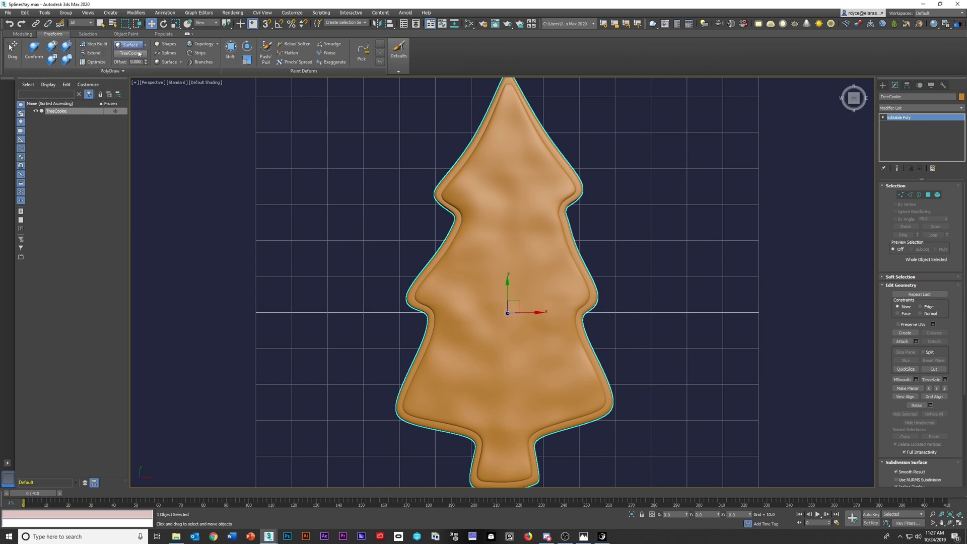
{"action": "left_click", "coordinate": [139, 54]}
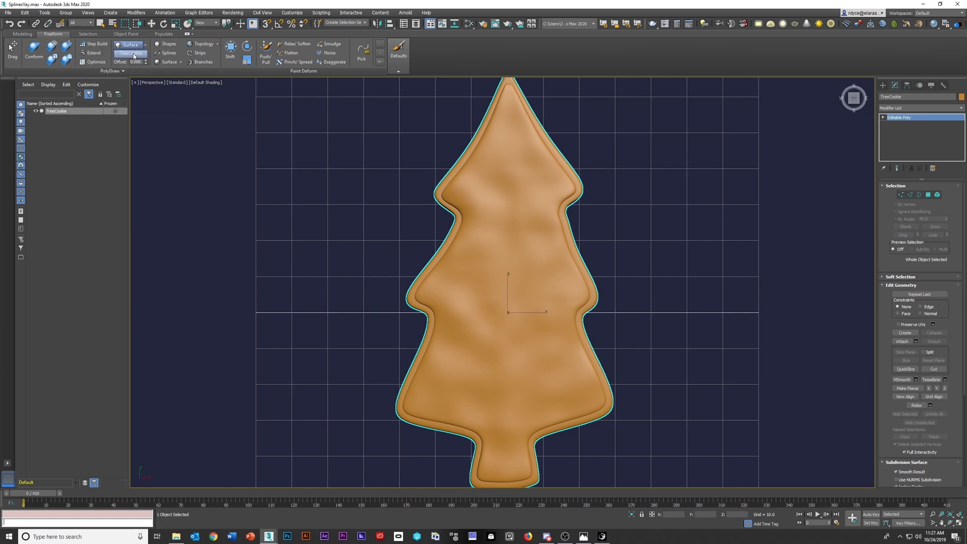
{"action": "left_click", "coordinate": [532, 231]}
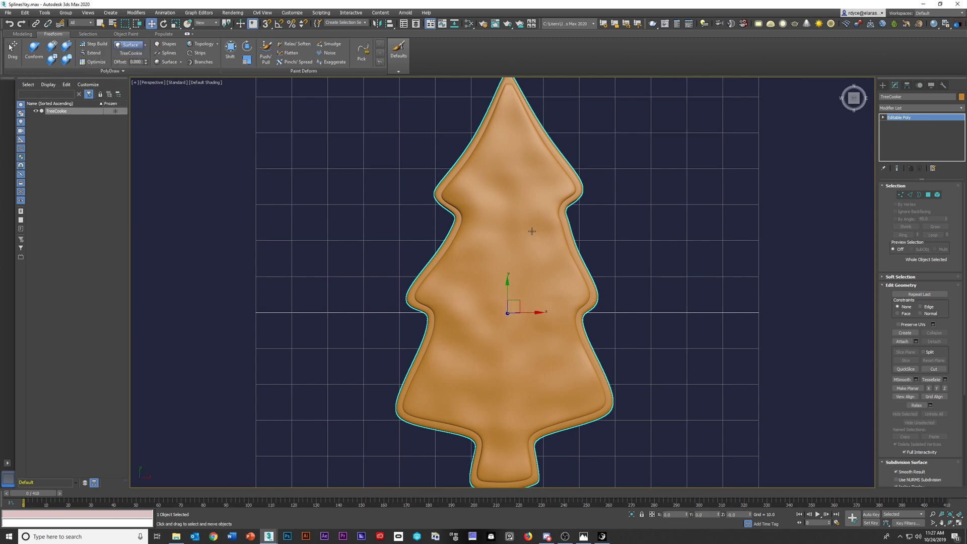
- Draw freehand zigzag splines diagonally across the whole cookie from the tree's tip down to its trunk
{"action": "left_click", "coordinate": [162, 55]}
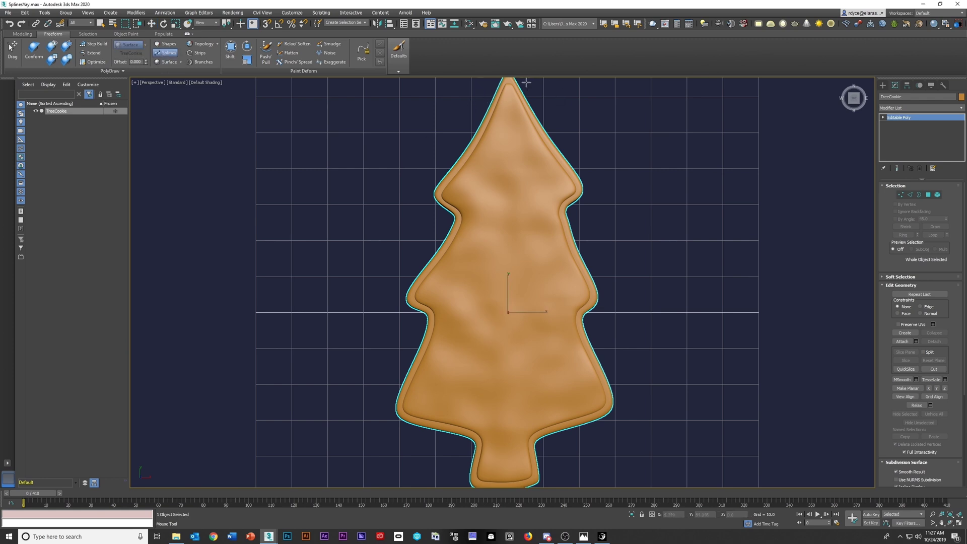
{"action": "mouse_move", "coordinate": [527, 85]}
{"action": "left_mouse_down"}
{"action": "mouse_move", "coordinate": [460, 125]}
{"action": "mouse_move", "coordinate": [561, 93]}
{"action": "left_mouse_up"}
{"action": "left_click_drag", "start_coordinate": [404, 169], "coordinate": [587, 118]}
{"action": "left_click_drag", "start_coordinate": [471, 186], "coordinate": [626, 149]}
{"action": "left_click_drag", "start_coordinate": [406, 253], "coordinate": [638, 214]}
{"action": "mouse_move", "coordinate": [384, 312]}
{"action": "left_mouse_down"}
{"action": "mouse_move", "coordinate": [419, 317]}
{"action": "mouse_move", "coordinate": [637, 285]}
{"action": "left_mouse_up"}
{"action": "left_click_drag", "start_coordinate": [347, 392], "coordinate": [637, 340]}
{"action": "left_click_drag", "start_coordinate": [400, 115], "coordinate": [525, 88]}
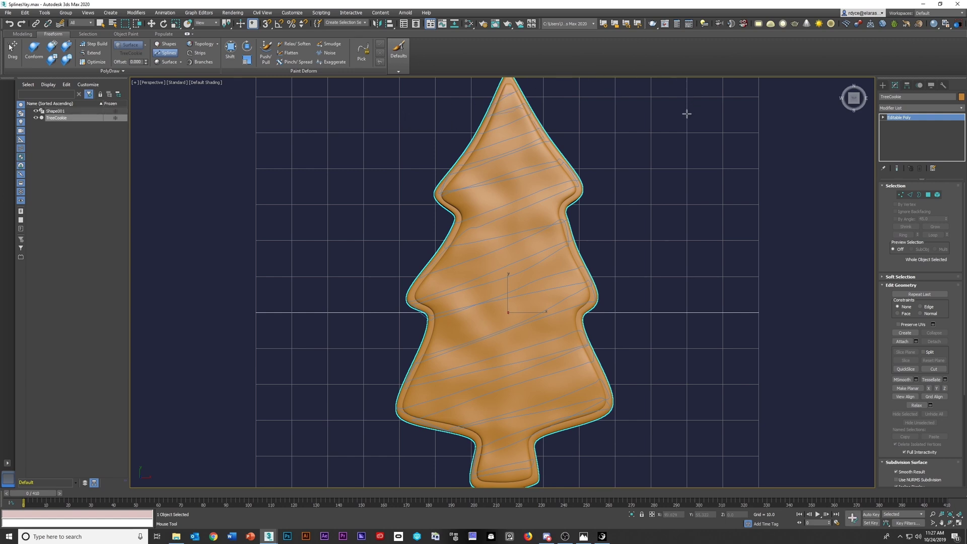
{"action": "key", "text": "w"}
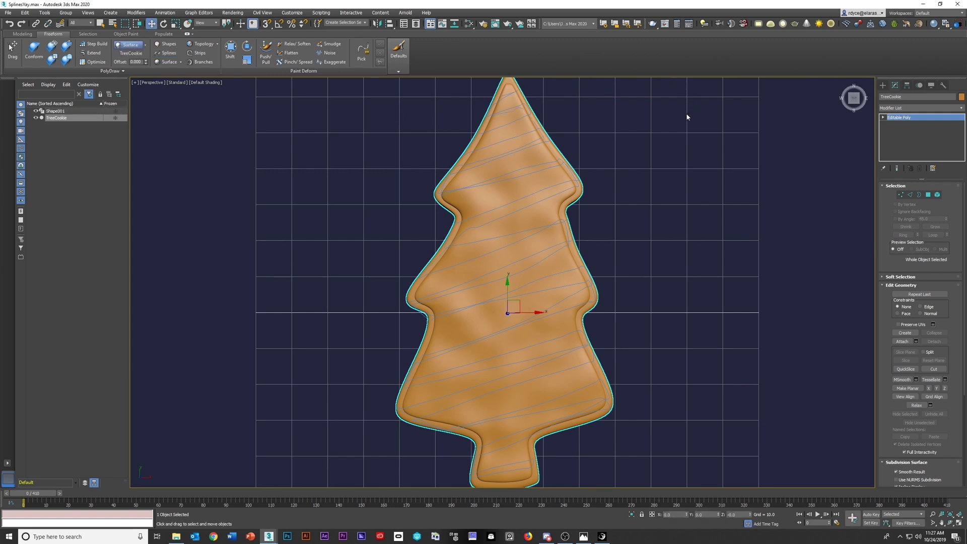
- Rename the drawn shape as TreeIcing and set its object color to white
{"action": "left_click", "coordinate": [59, 112]}
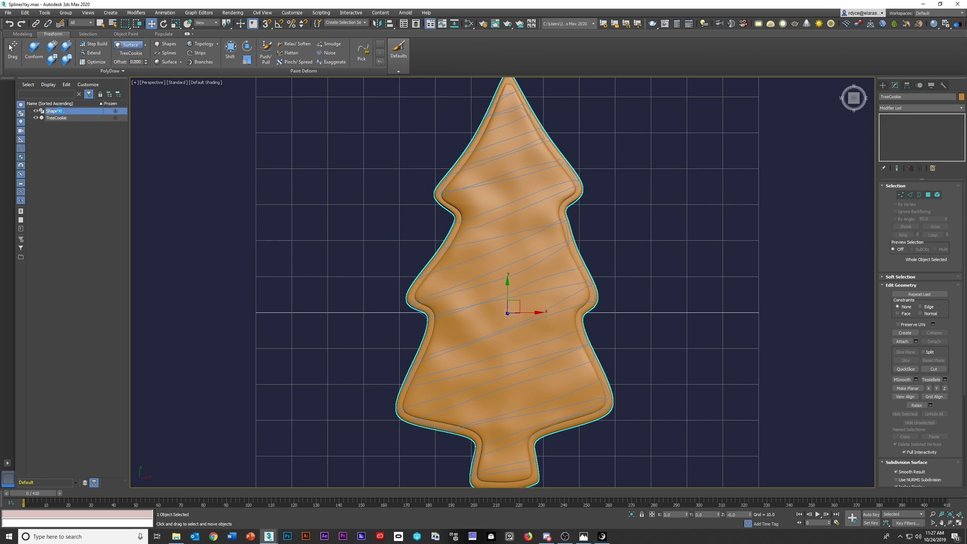
{"action": "left_click", "coordinate": [60, 111]}
{"action": "type", "text": "Ti"}
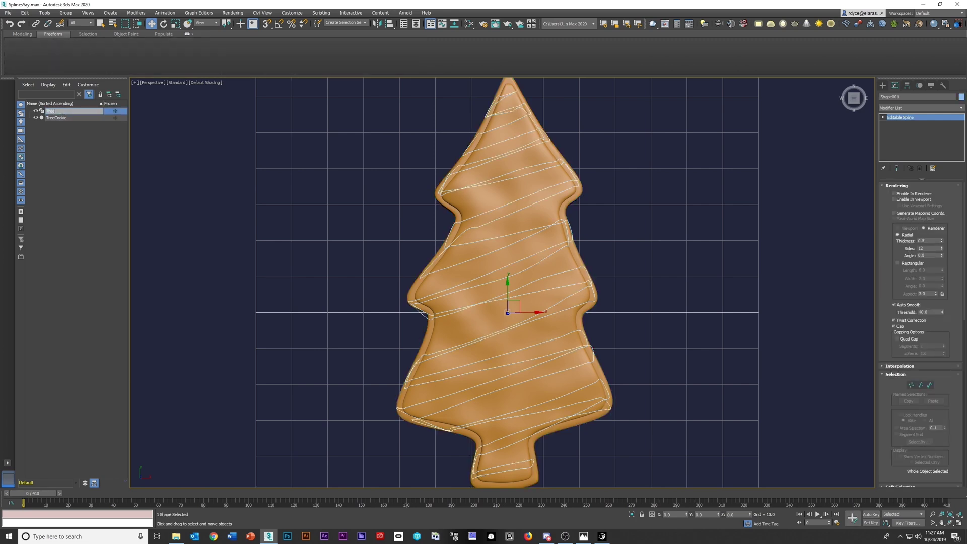
{"action": "type", "text": "eeIcin"}
{"action": "key", "text": "Return"}
{"action": "left_click", "coordinate": [962, 97]}
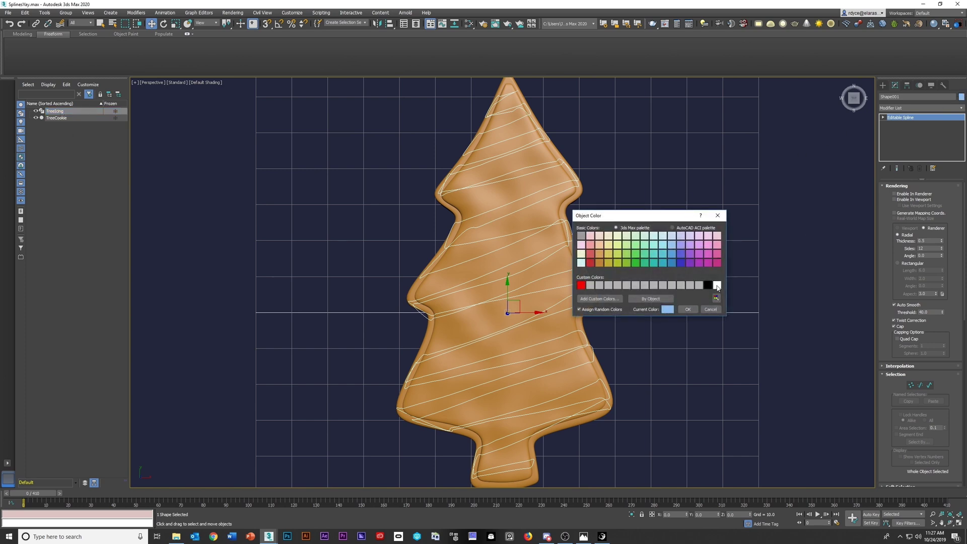
{"action": "left_click", "coordinate": [717, 285]}
{"action": "left_click", "coordinate": [691, 310]}
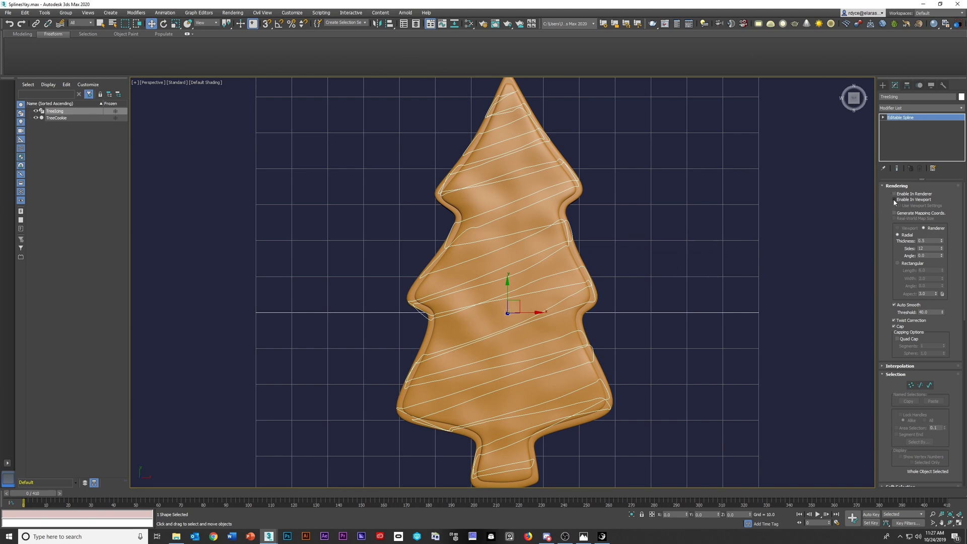
- Enable the icing spline's thickness in the viewport and check it on the cookie
{"action": "left_click", "coordinate": [894, 200]}
{"action": "left_click", "coordinate": [677, 293]}
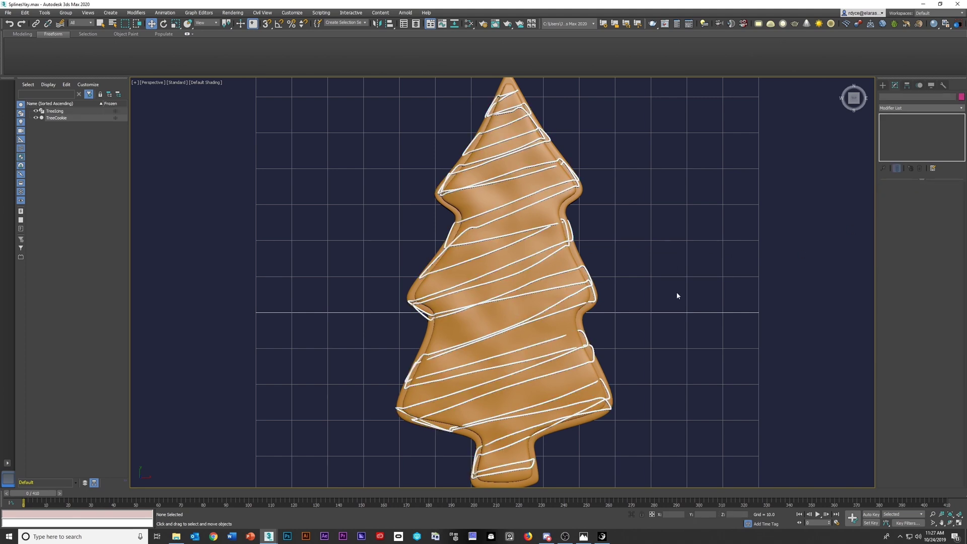
{"action": "middle_click_drag", "start_coordinate": [676, 296], "coordinate": [677, 295], "text": "alt"}
{"action": "left_click", "coordinate": [567, 408]}
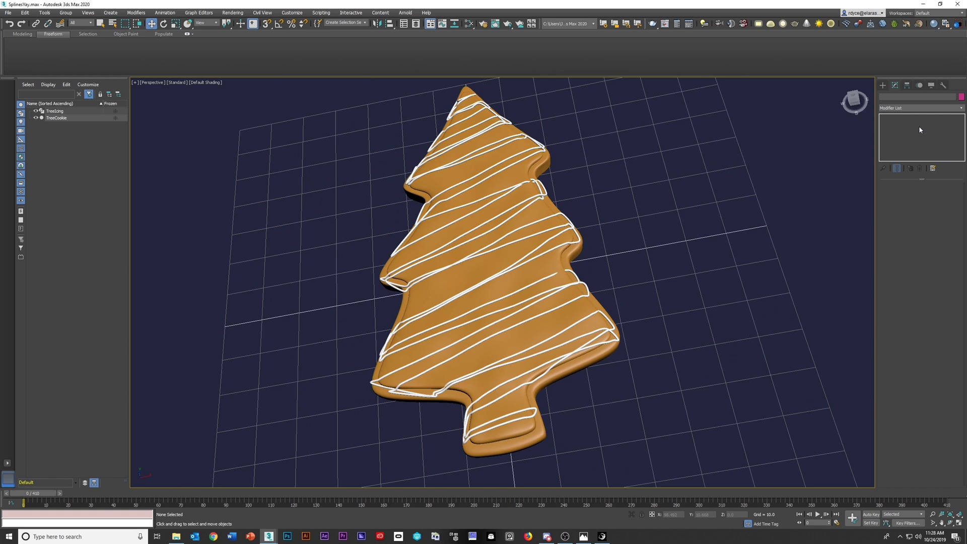
- Add a Spline Relax modifier to TreeIcing with an amount of 0.48 and 16 iterations
{"action": "left_click", "coordinate": [496, 146]}
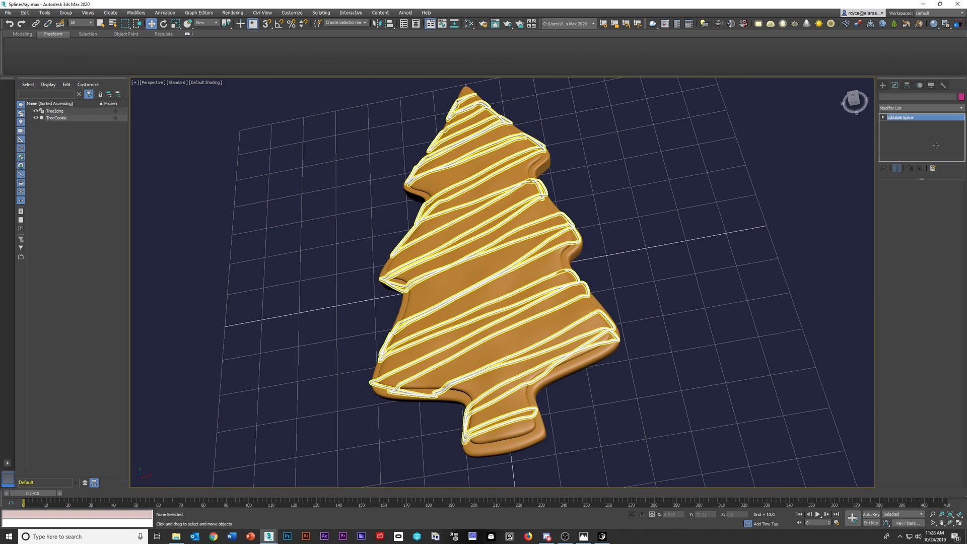
{"action": "left_click", "coordinate": [962, 108]}
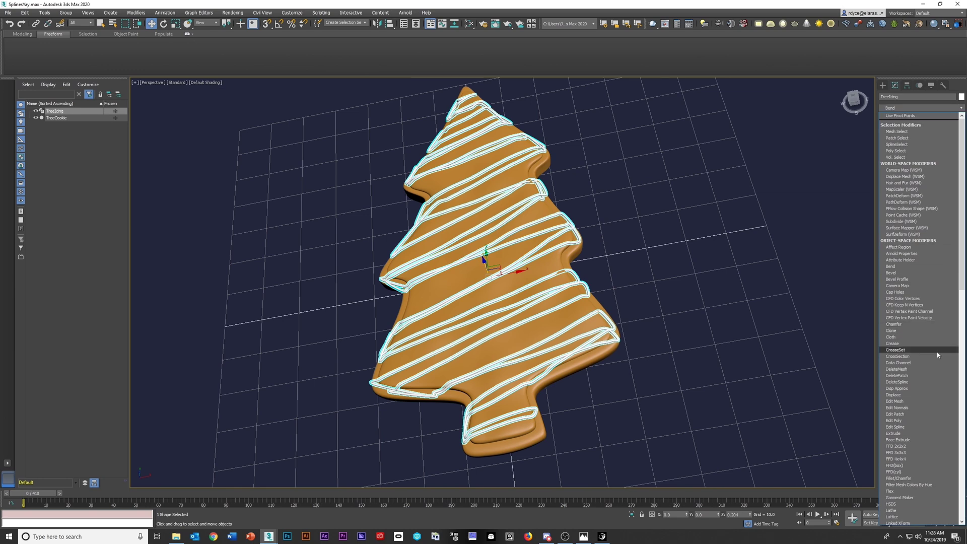
{"action": "key", "text": "s"}
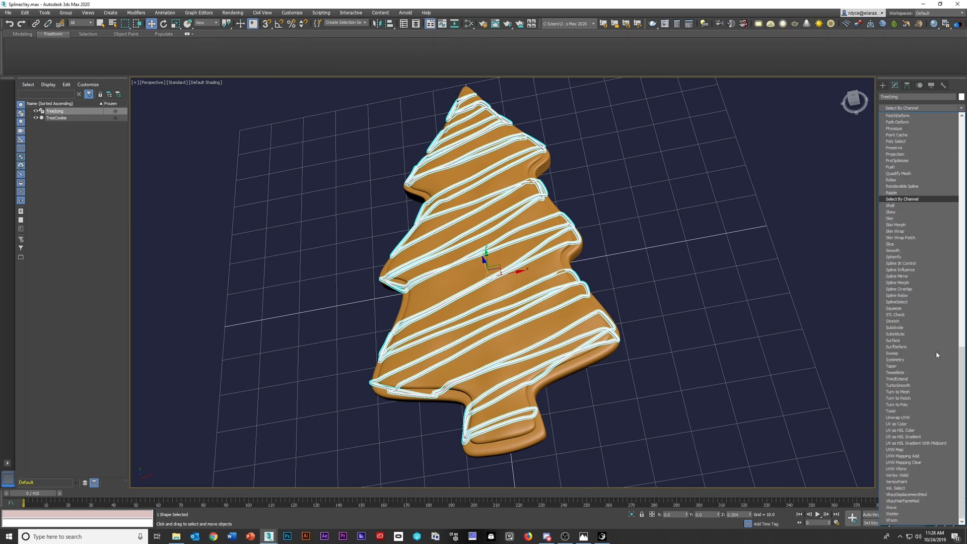
{"action": "left_click", "coordinate": [904, 296]}
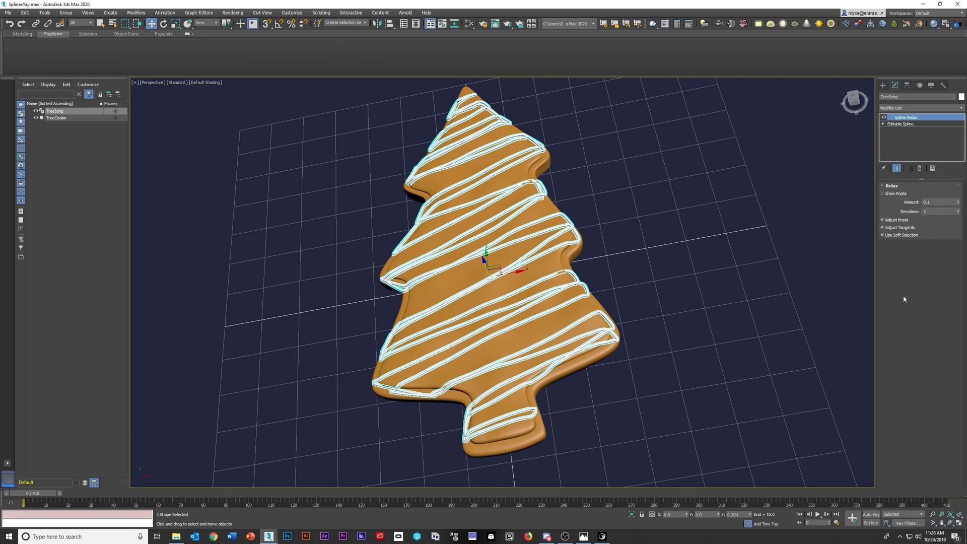
{"action": "left_click_drag", "start_coordinate": [957, 205], "coordinate": [964, 75]}
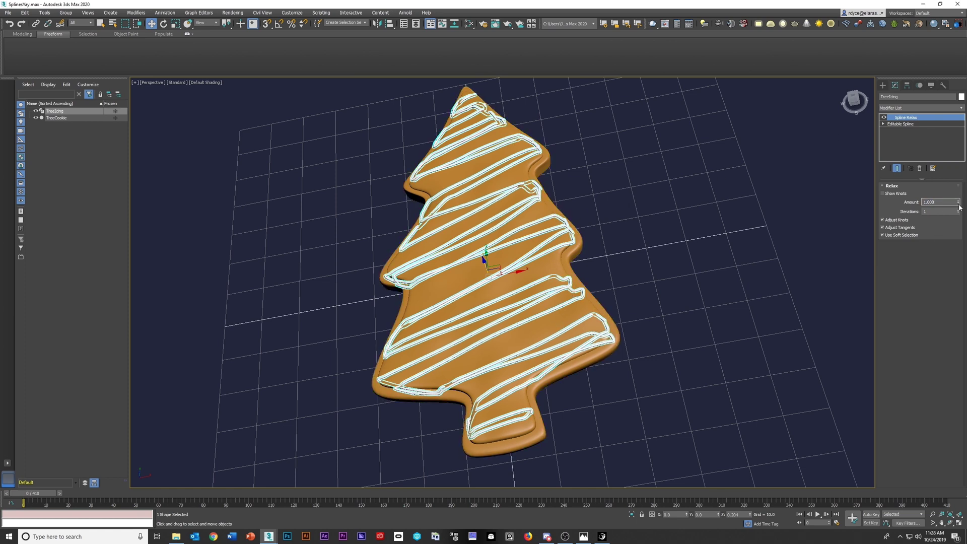
{"action": "mouse_move", "coordinate": [959, 204]}
{"action": "left_mouse_down"}
{"action": "mouse_move", "coordinate": [961, 227]}
{"action": "mouse_move", "coordinate": [958, 206]}
{"action": "left_mouse_up"}
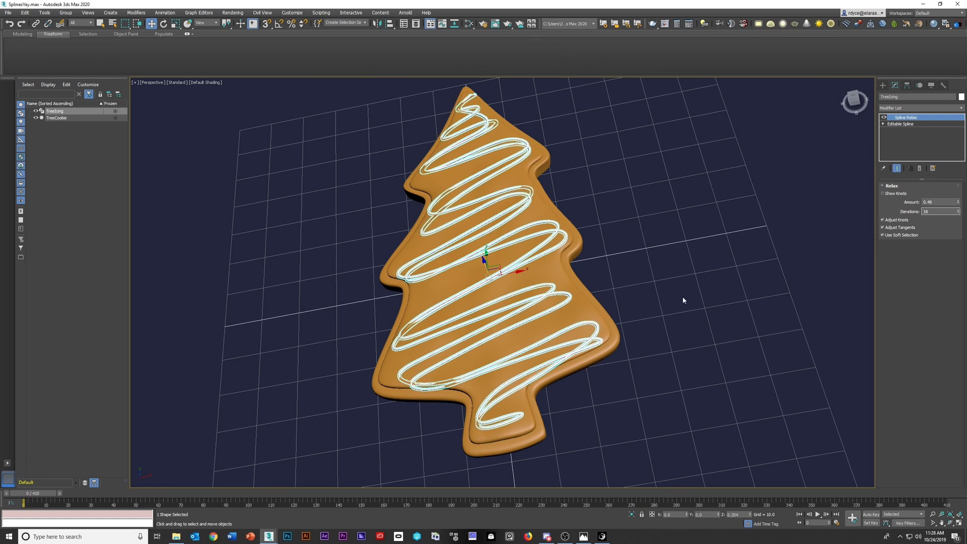
- Raise the icing slightly above the cookie's surface, to about 0.418 in Z
{"action": "middle_click_drag", "start_coordinate": [661, 311], "coordinate": [568, 285], "text": "alt"}
{"action": "scroll", "coordinate": [456, 251], "scroll_direction": "up", "scroll_amount": 3}
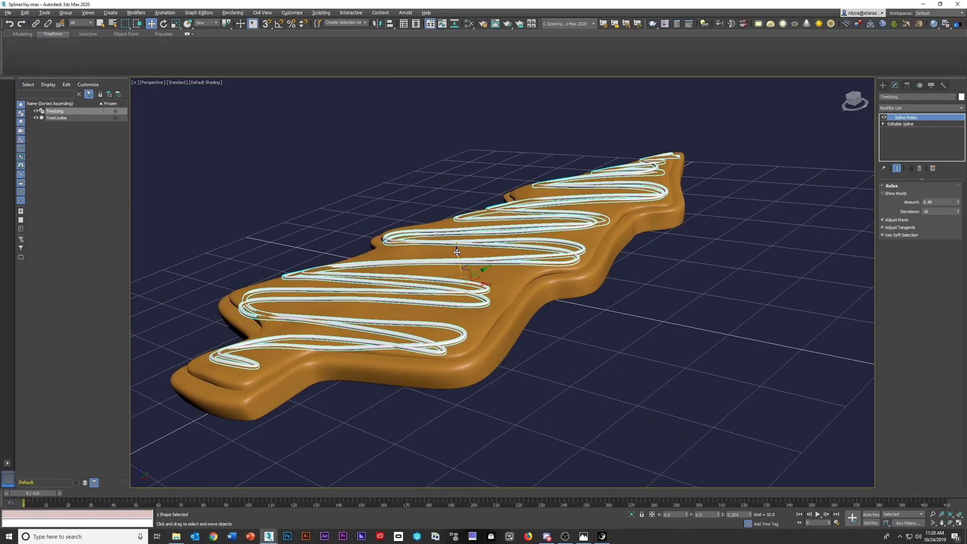
{"action": "left_click_drag", "start_coordinate": [456, 251], "coordinate": [457, 251]}
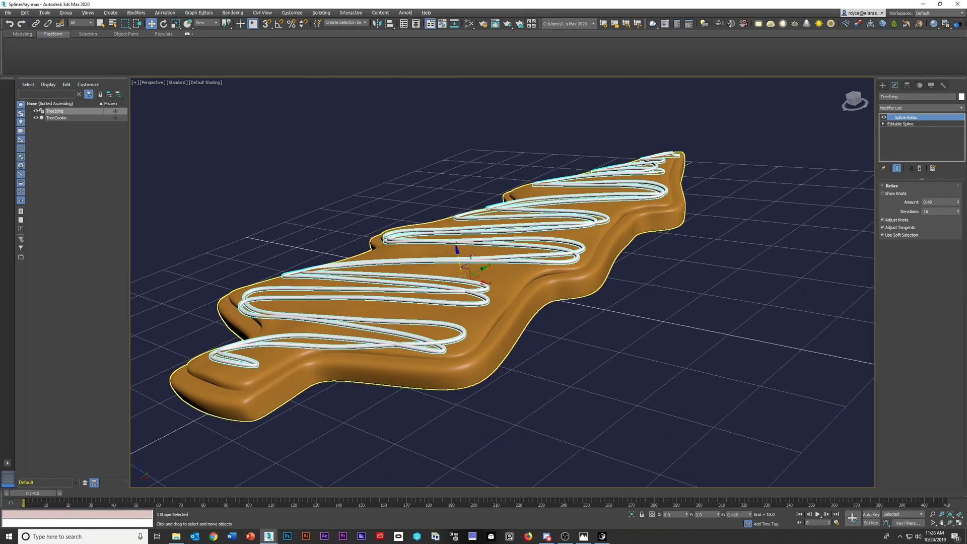
{"action": "middle_click_drag", "start_coordinate": [474, 256], "coordinate": [507, 317], "text": "alt"}
{"action": "left_click", "coordinate": [653, 205]}
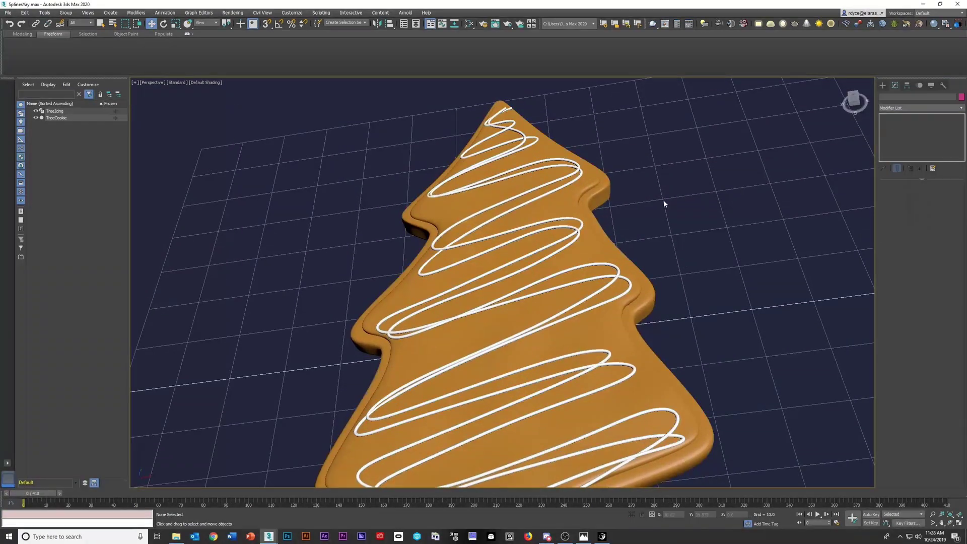
- Add a Spline Overlap modifier to the TreeIcing spline
{"action": "middle_click_drag", "start_coordinate": [653, 205], "coordinate": [655, 303], "text": "alt"}
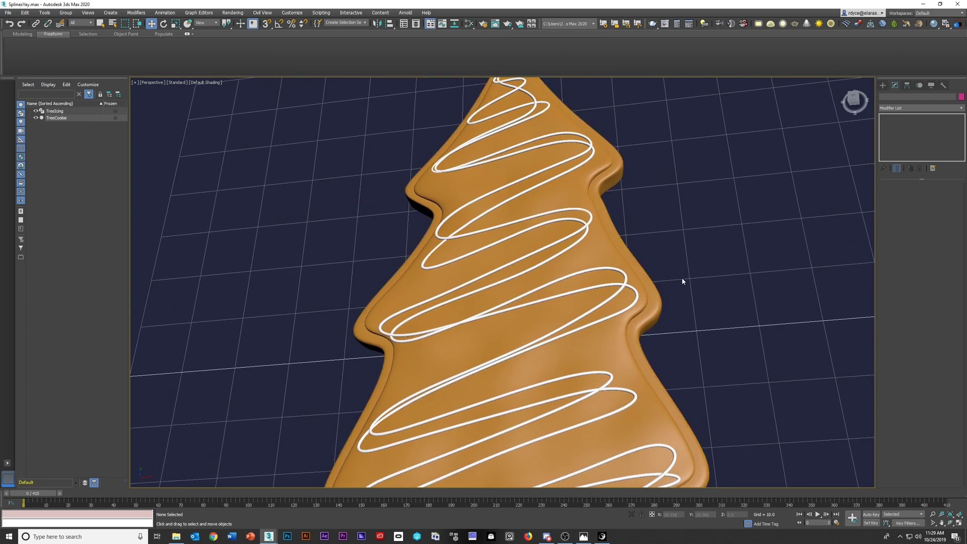
{"action": "middle_click_drag", "start_coordinate": [682, 276], "coordinate": [664, 168]}
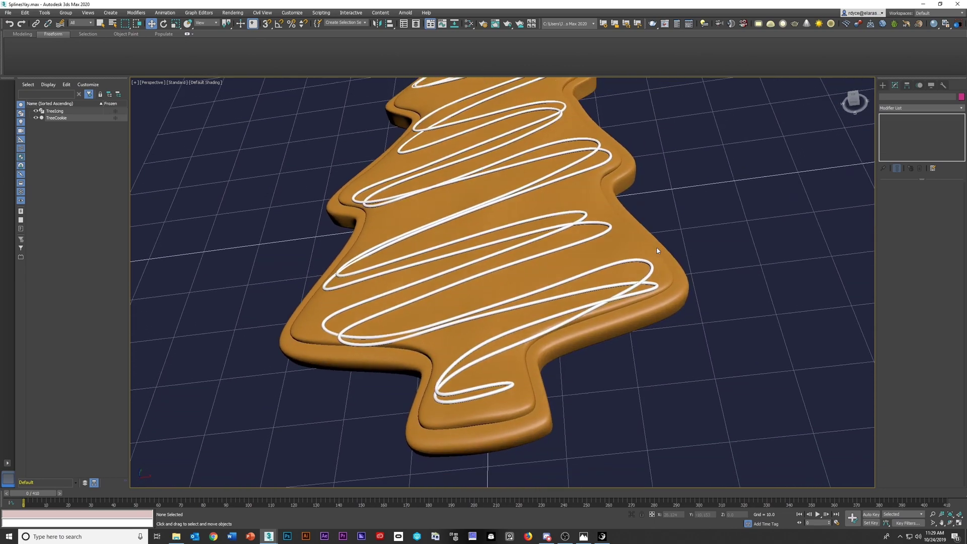
{"action": "mouse_move", "coordinate": [657, 250]}
{"action": "middle_mouse_down", "text": "alt"}
{"action": "mouse_move", "coordinate": [634, 242]}
{"action": "mouse_move", "coordinate": [644, 243]}
{"action": "middle_mouse_up", "text": "alt"}
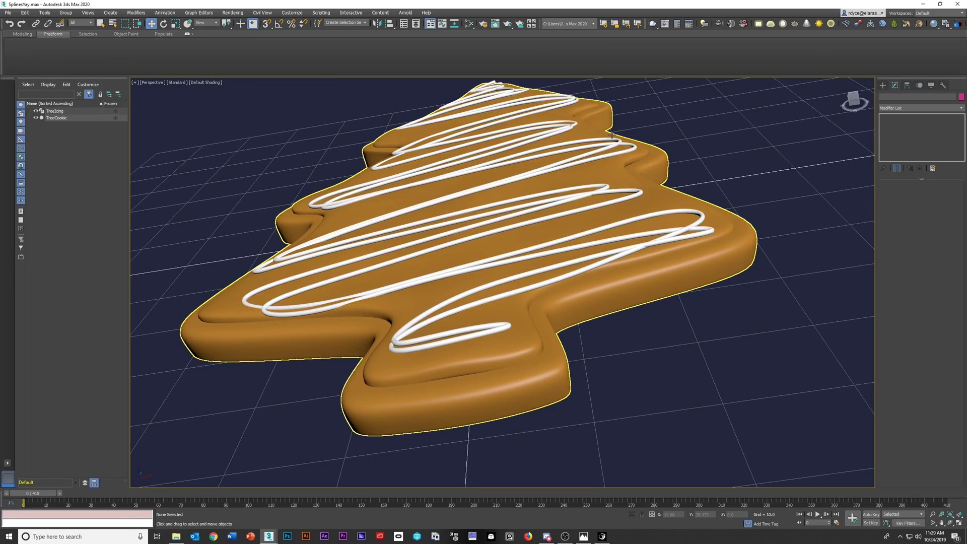
{"action": "scroll", "coordinate": [612, 135], "scroll_direction": "up", "scroll_amount": 10}
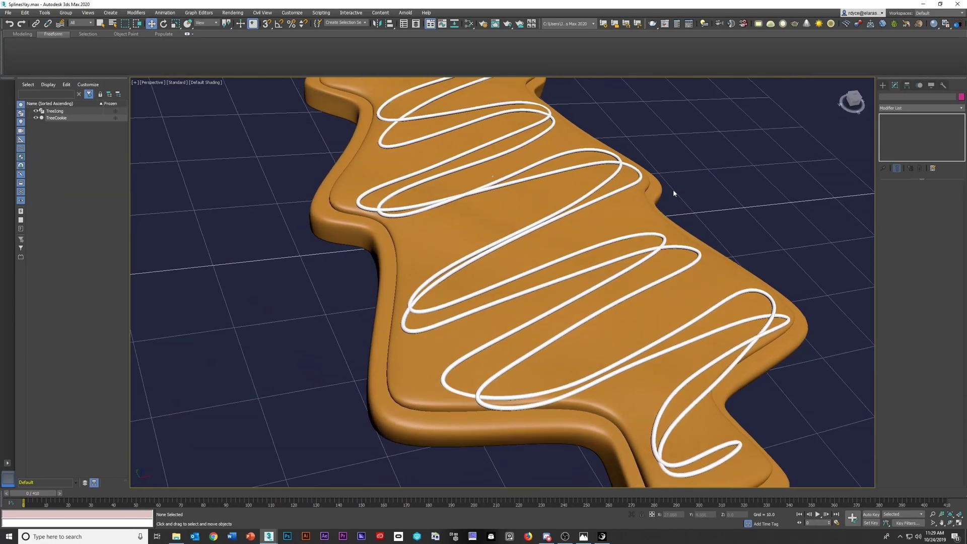
{"action": "scroll", "coordinate": [673, 193], "scroll_direction": "up", "scroll_amount": 4}
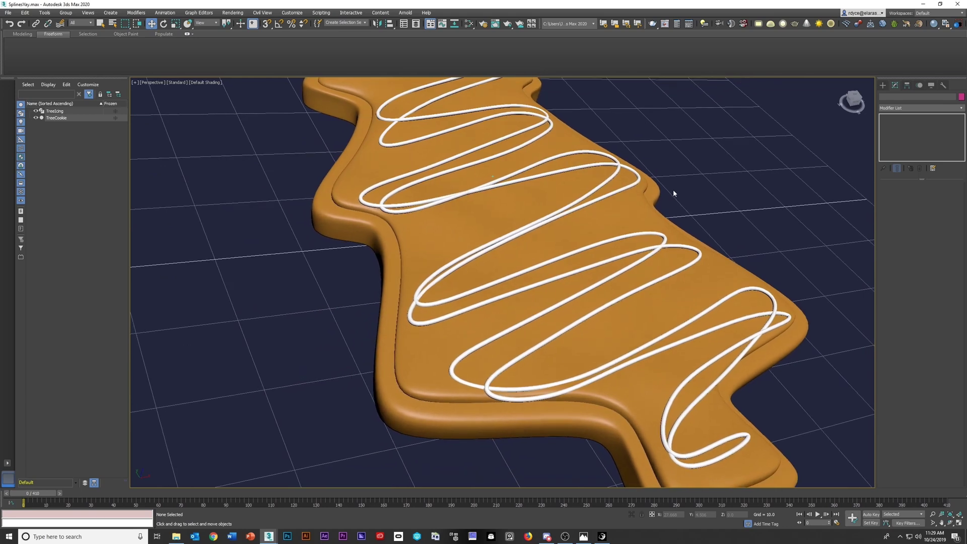
{"action": "left_click", "coordinate": [769, 287]}
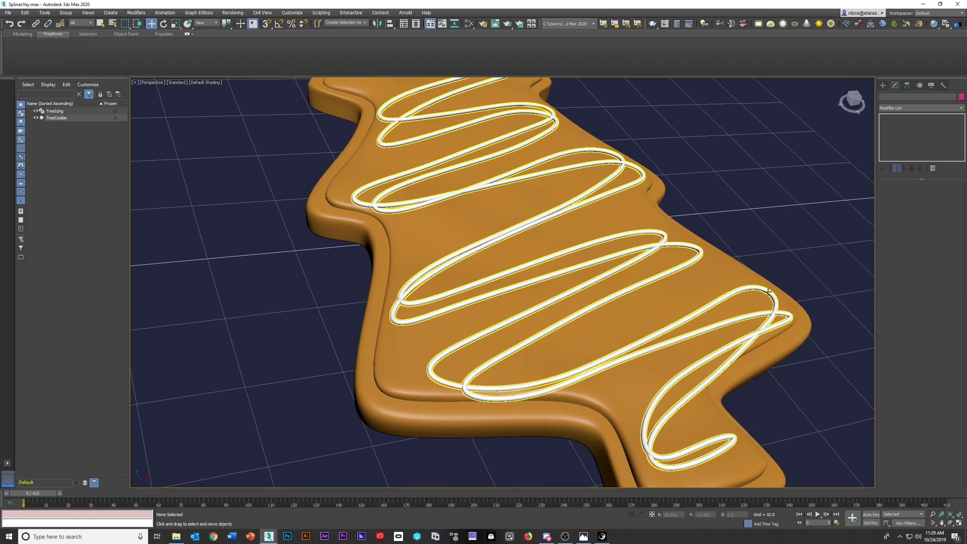
{"action": "left_click", "coordinate": [961, 108]}
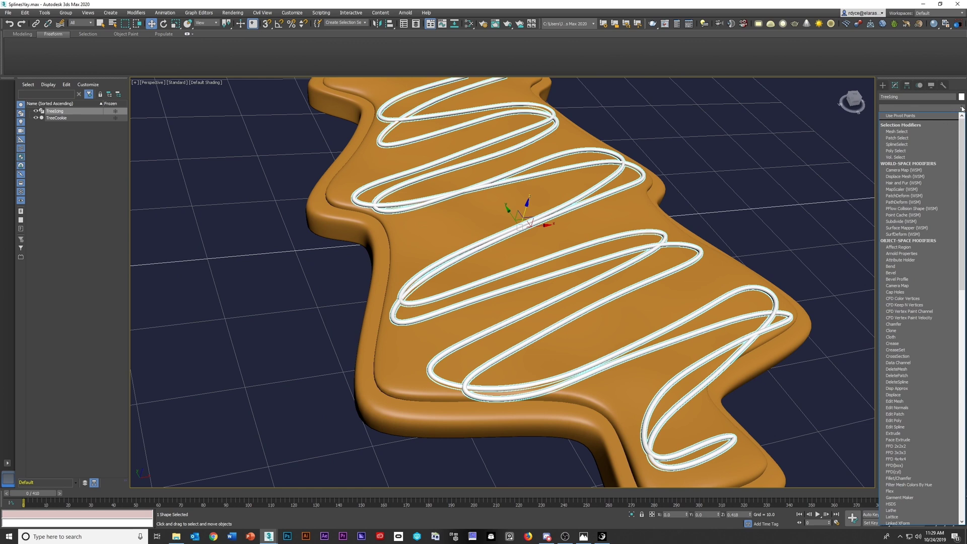
{"action": "scroll", "coordinate": [930, 455], "scroll_direction": "down", "scroll_amount": 10}
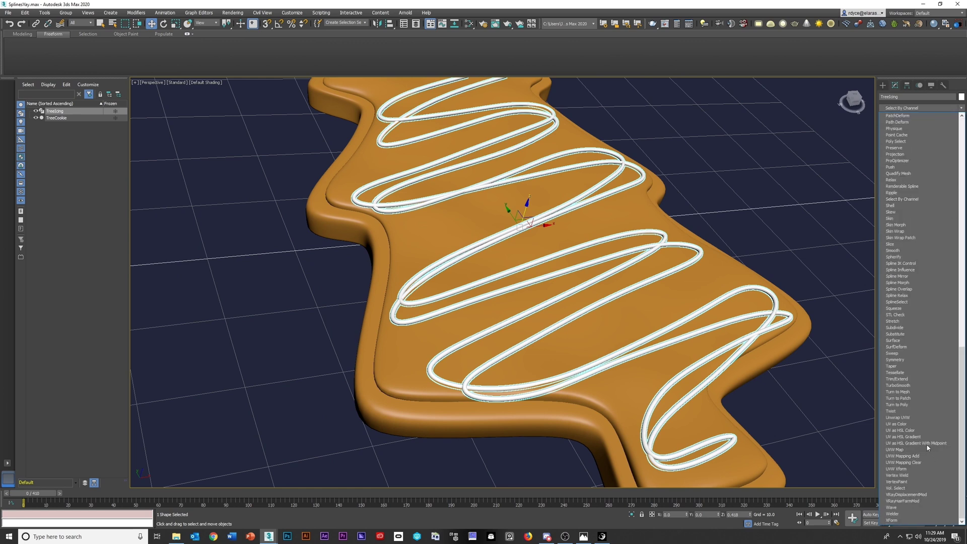
{"action": "left_click", "coordinate": [910, 290]}
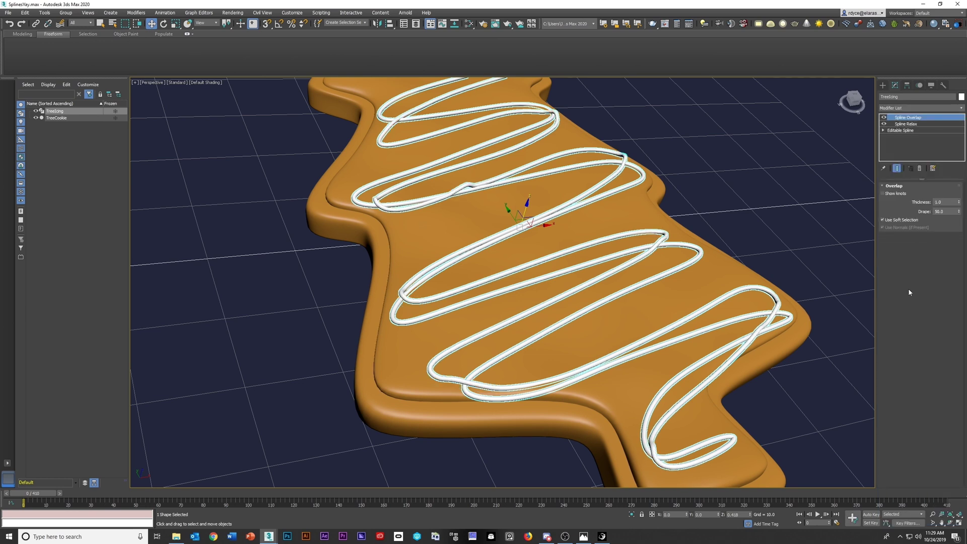
- Set the Spline Overlap drape to 0 and its thickness to 0.743, checking the icing crossings from the side and close up
{"action": "right_click", "coordinate": [958, 212]}
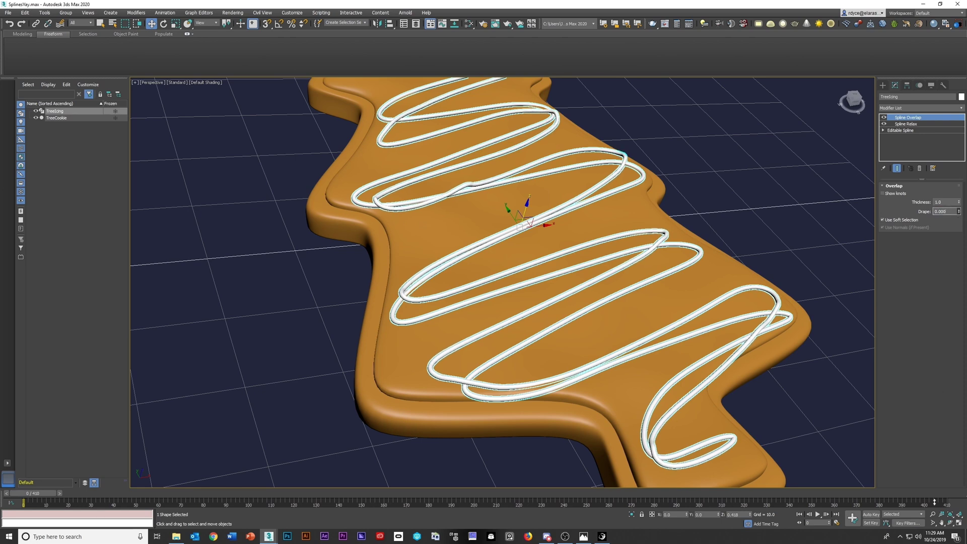
{"action": "middle_click_drag", "start_coordinate": [763, 232], "coordinate": [755, 211], "text": "alt"}
{"action": "middle_click_drag", "start_coordinate": [340, 189], "coordinate": [344, 181], "text": "alt"}
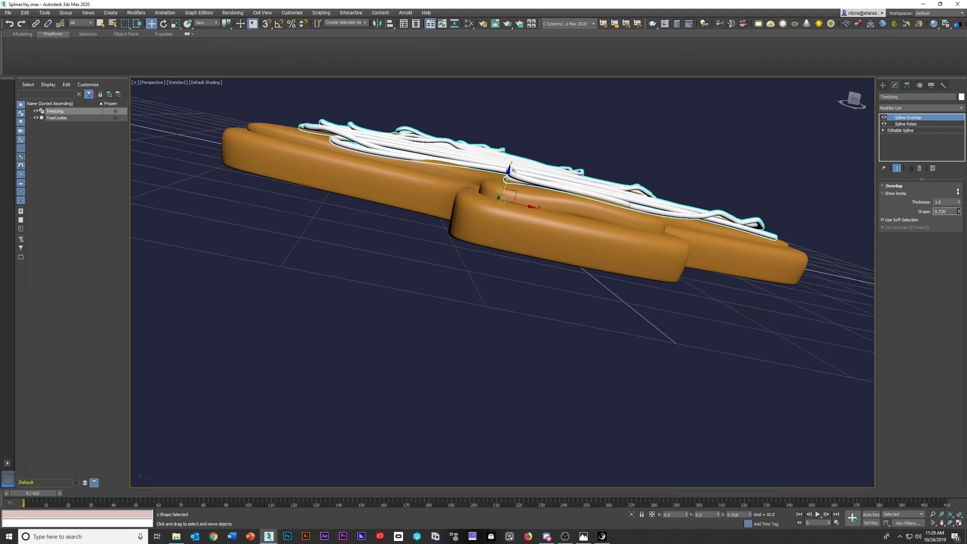
{"action": "left_click_drag", "start_coordinate": [959, 210], "coordinate": [956, 4]}
{"action": "left_click_drag", "start_coordinate": [960, 202], "coordinate": [962, 215]}
{"action": "middle_click_drag", "start_coordinate": [843, 234], "coordinate": [594, 176], "text": "alt"}
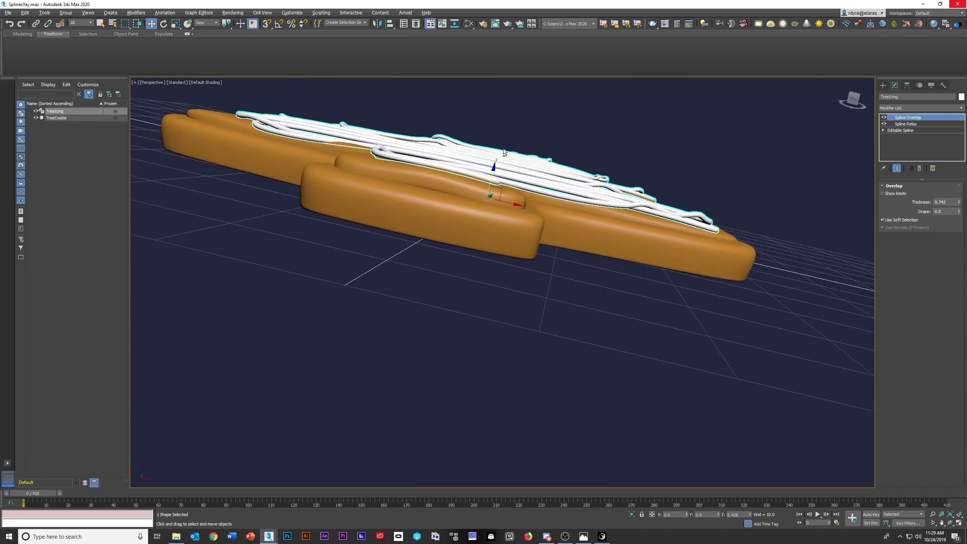
{"action": "middle_click_drag", "start_coordinate": [499, 151], "coordinate": [354, 172], "text": "alt"}
{"action": "middle_click_drag", "start_coordinate": [645, 190], "coordinate": [416, 173], "text": "alt"}
{"action": "scroll", "coordinate": [416, 173], "scroll_direction": "up", "scroll_amount": 3}
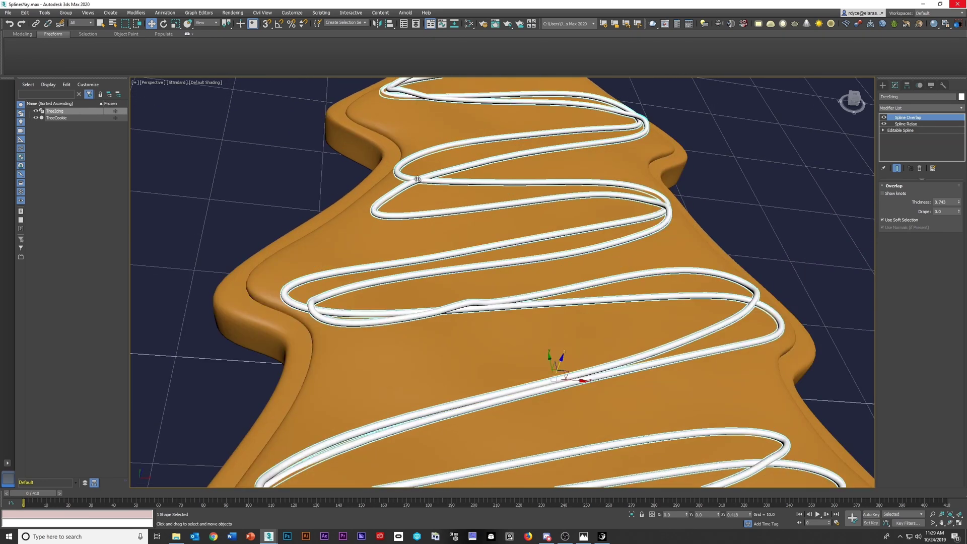
- Raise the Spline Overlap thickness to about 0.84 and check the crossings across the whole tree
{"action": "left_click_drag", "start_coordinate": [958, 202], "coordinate": [959, 198]}
{"action": "middle_click_drag", "start_coordinate": [594, 237], "coordinate": [520, 225], "text": "alt"}
{"action": "left_click", "coordinate": [714, 195]}
{"action": "scroll", "coordinate": [705, 199], "scroll_direction": "down", "scroll_amount": 3}
{"action": "left_click", "coordinate": [347, 177]}
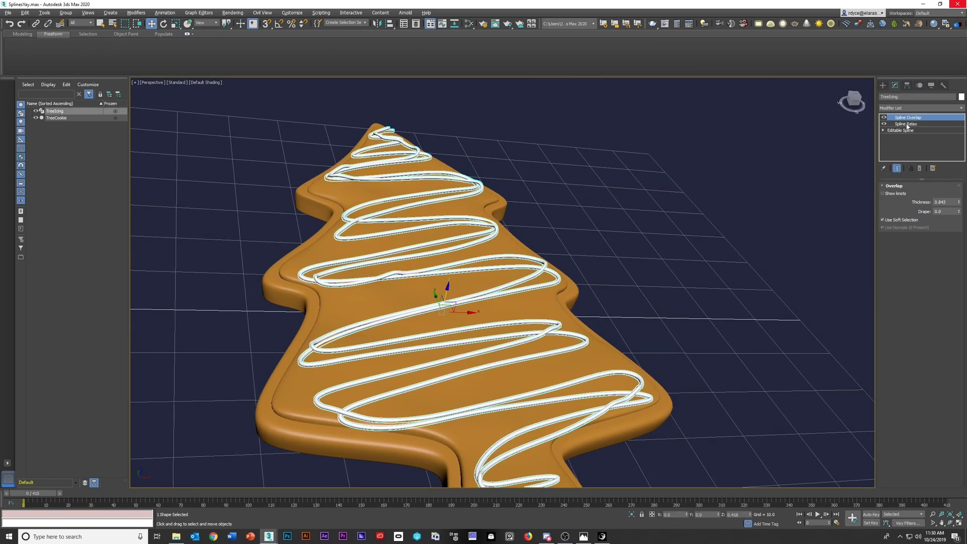
- Add a second Spline Relax modifier above Spline Overlap with an amount of 0.74
{"action": "left_click", "coordinate": [962, 109]}
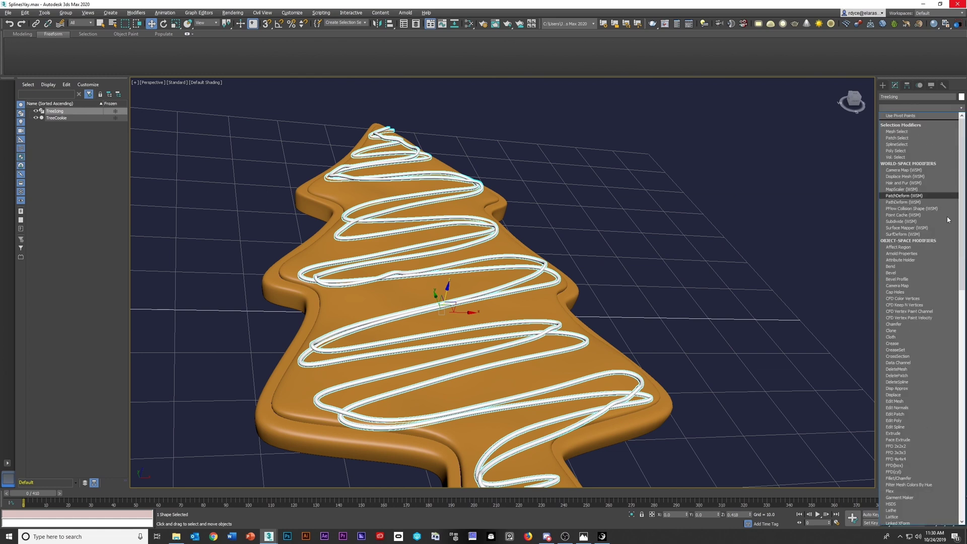
{"action": "key", "text": "s"}
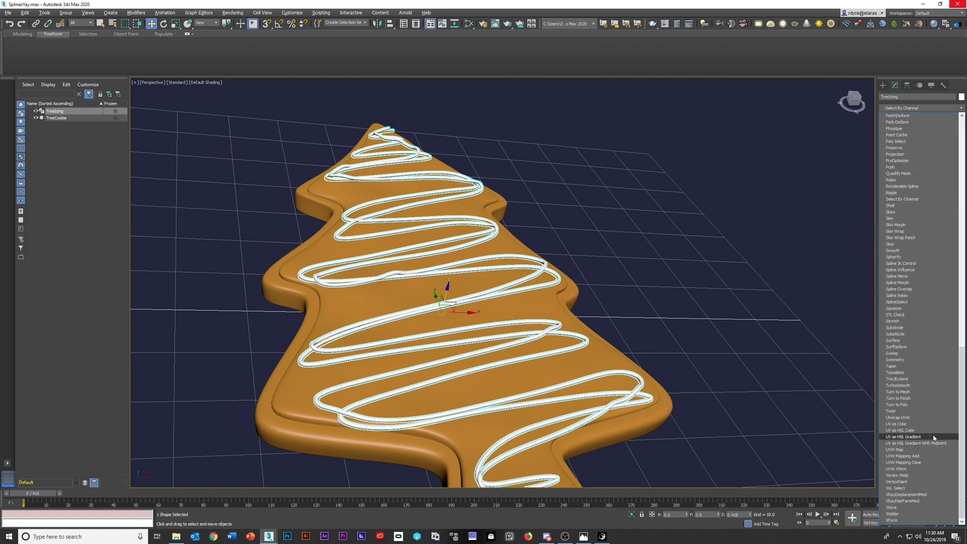
{"action": "left_click", "coordinate": [912, 295]}
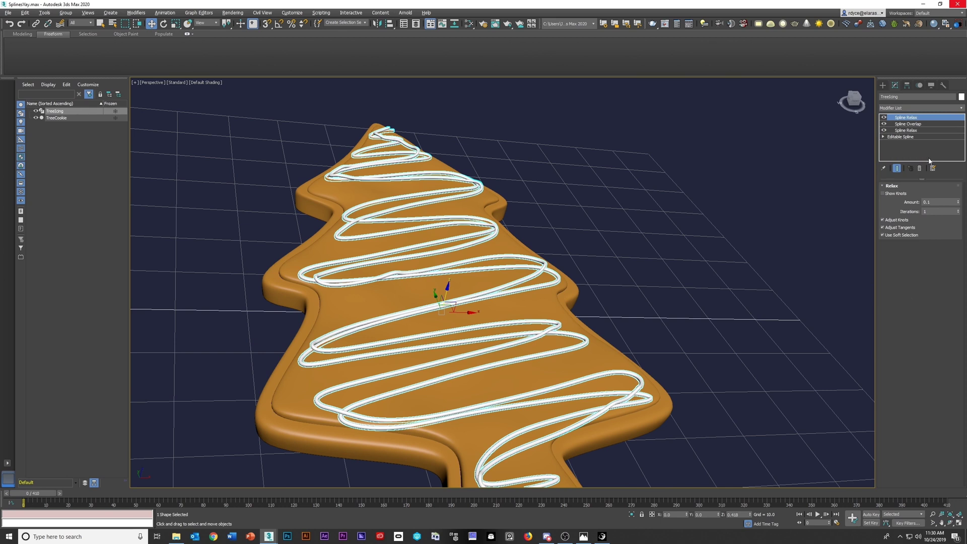
{"action": "left_click_drag", "start_coordinate": [958, 203], "coordinate": [958, 171]}
{"action": "middle_click_drag", "start_coordinate": [633, 244], "coordinate": [633, 217], "text": "alt"}
{"action": "middle_click_drag", "start_coordinate": [299, 248], "coordinate": [774, 223], "text": "alt"}
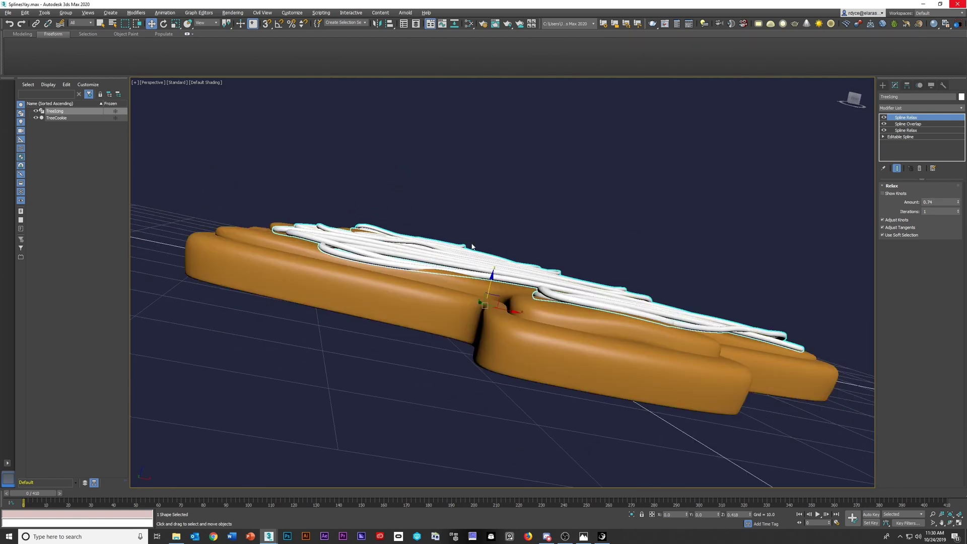
- Fine-tune the upper Spline Relax amount and check the smoothed icing crossings on the cookie
{"action": "left_click_drag", "start_coordinate": [958, 202], "coordinate": [958, 200]}
{"action": "middle_click_drag", "start_coordinate": [715, 237], "coordinate": [671, 256], "text": "alt"}
{"action": "left_click", "coordinate": [700, 257]}
{"action": "left_click", "coordinate": [498, 285]}
{"action": "scroll", "coordinate": [499, 285], "scroll_direction": "down", "scroll_amount": 2}
{"action": "middle_click_drag", "start_coordinate": [499, 286], "coordinate": [632, 262], "text": "alt"}
{"action": "left_click", "coordinate": [648, 271]}
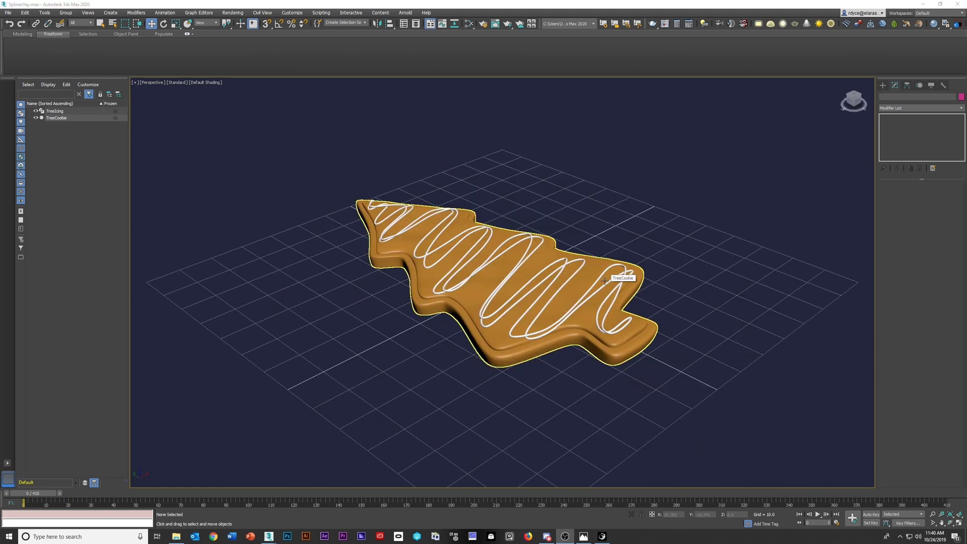
- Add an Edit Spline modifier on top of TreeIcing and enable soft selection at vertex level
{"action": "left_click", "coordinate": [618, 290]}
{"action": "middle_click_drag", "start_coordinate": [618, 290], "coordinate": [569, 372], "text": "alt"}
{"action": "middle_click_drag", "start_coordinate": [482, 377], "coordinate": [650, 347], "text": "alt"}
{"action": "left_click", "coordinate": [922, 108]}
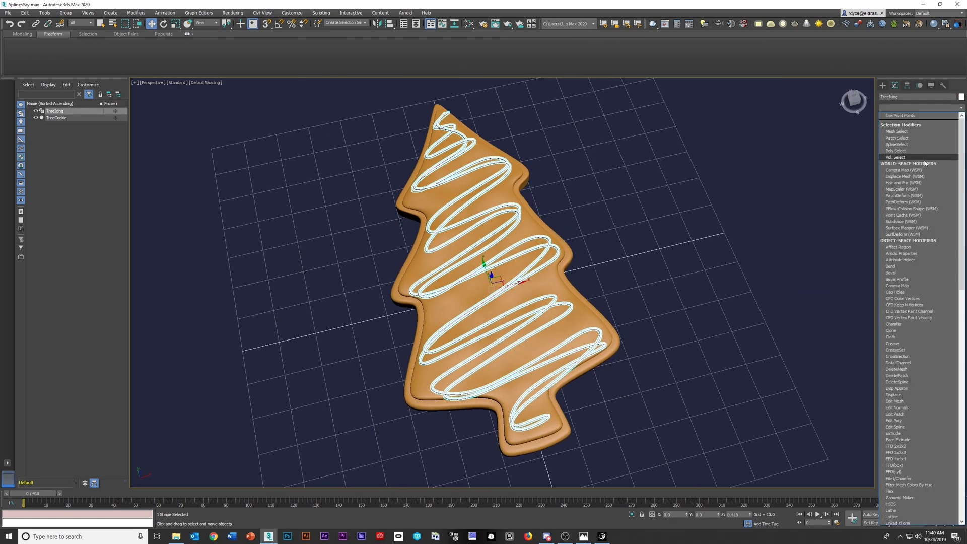
{"action": "left_click", "coordinate": [904, 426]}
{"action": "key", "text": "1"}
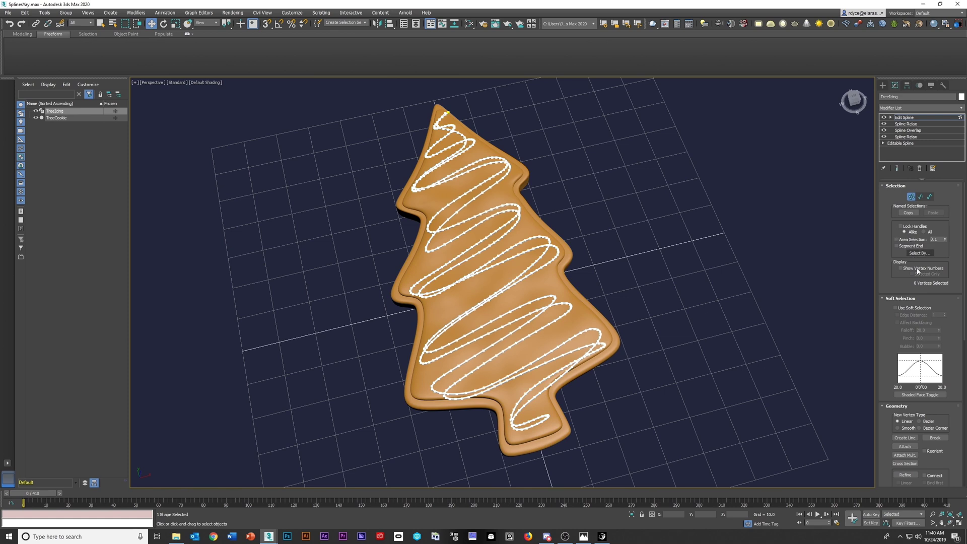
{"action": "left_click", "coordinate": [896, 308]}
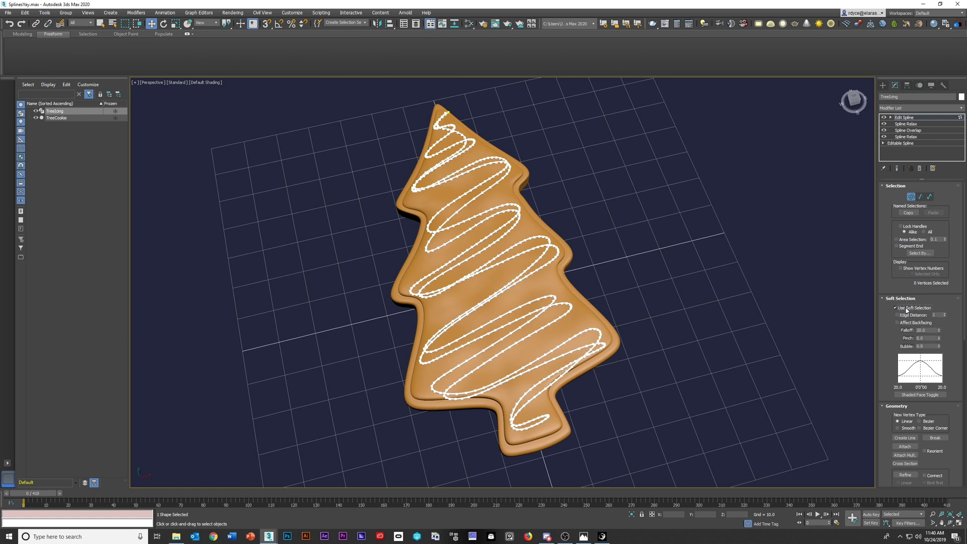
- Nudge icing vertices above the trunk with soft selection, setting the falloff to 15, and leave vertex editing
{"action": "left_click", "coordinate": [575, 362]}
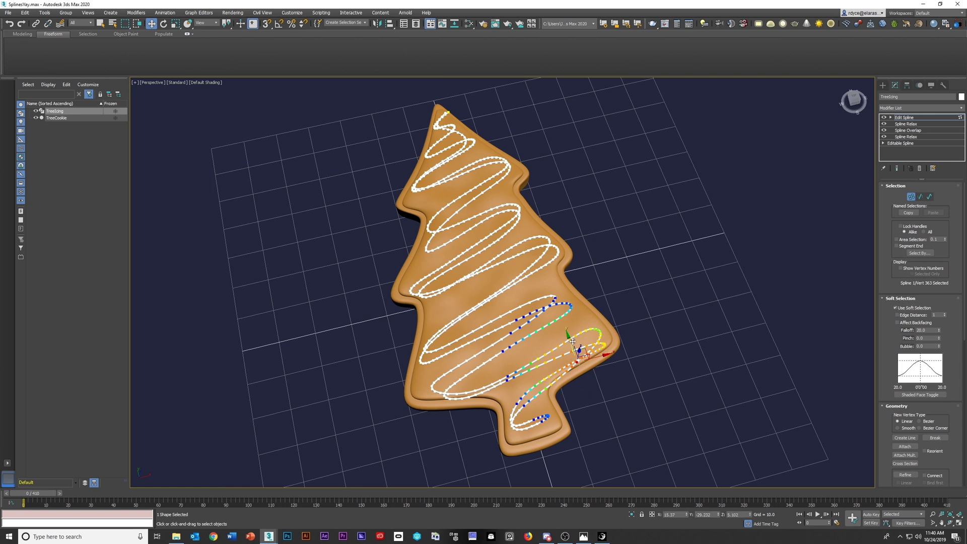
{"action": "left_click_drag", "start_coordinate": [568, 341], "coordinate": [568, 337]}
{"action": "left_click", "coordinate": [556, 379]}
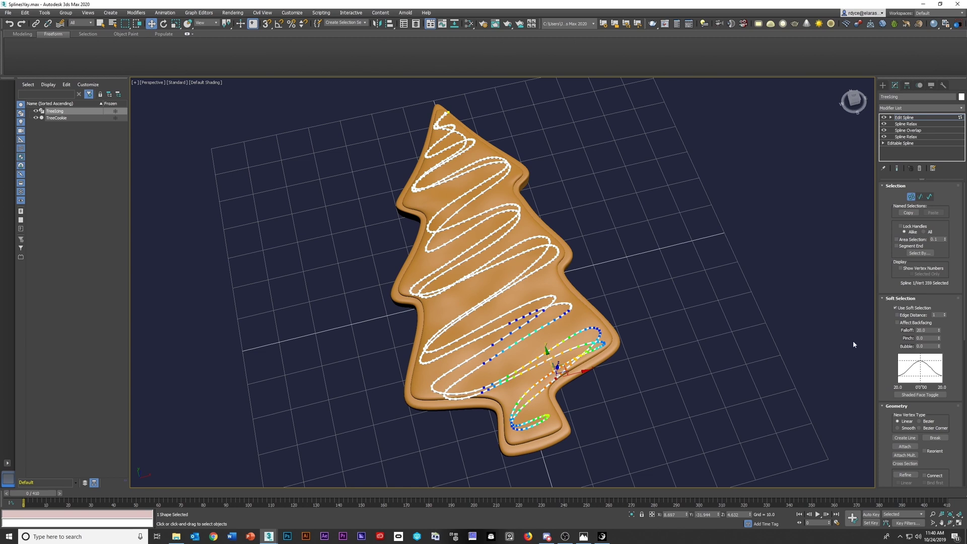
{"action": "left_click_drag", "start_coordinate": [939, 331], "coordinate": [939, 356]}
{"action": "left_click_drag", "start_coordinate": [547, 353], "coordinate": [559, 356]}
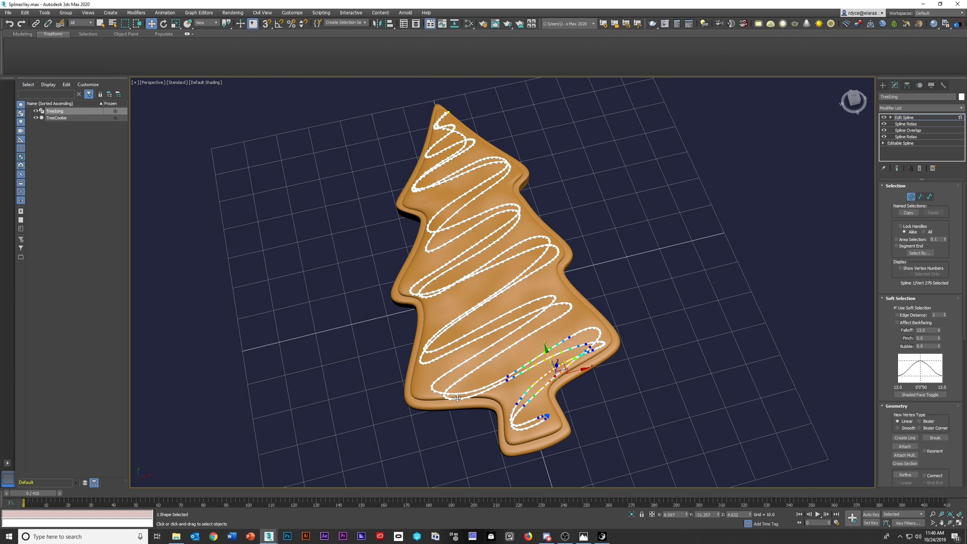
{"action": "key", "text": "1"}
- Select all of the icing's vertices to check their count, and leave vertex editing with nothing selected
{"action": "scroll", "coordinate": [518, 339], "scroll_direction": "up", "scroll_amount": 3}
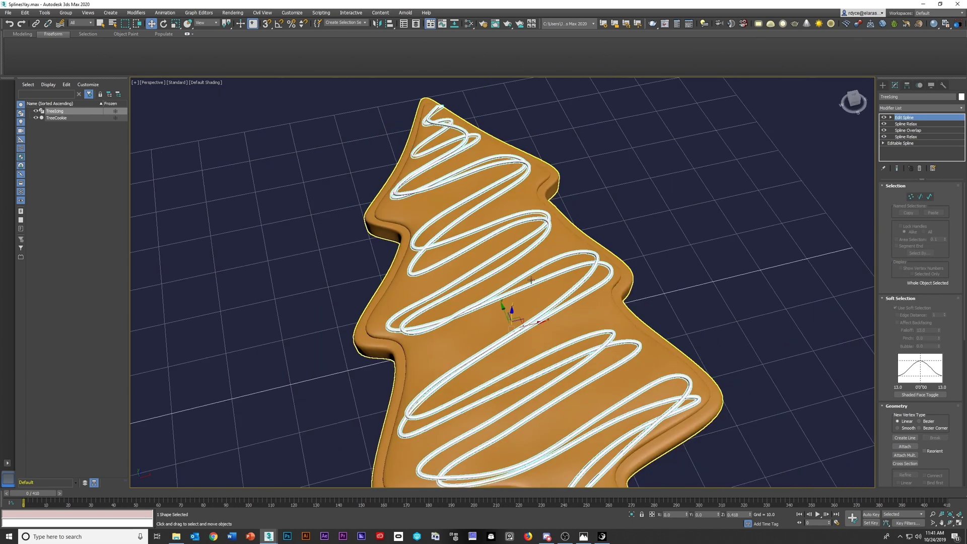
{"action": "scroll", "coordinate": [530, 278], "scroll_direction": "down", "scroll_amount": 4}
{"action": "middle_click_drag", "start_coordinate": [484, 238], "coordinate": [481, 264]}
{"action": "scroll", "coordinate": [503, 202], "scroll_direction": "down", "scroll_amount": 2}
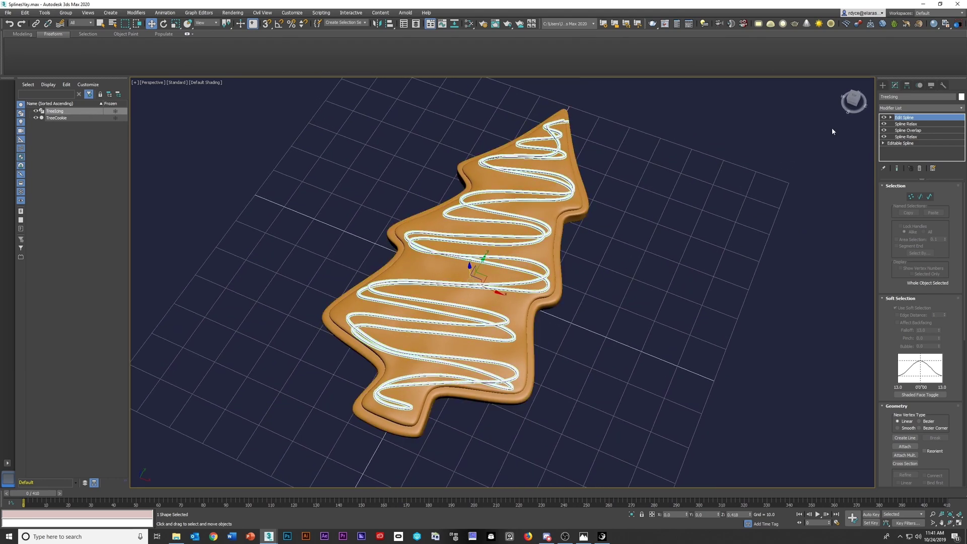
{"action": "left_click", "coordinate": [911, 197]}
{"action": "key", "text": "ctrl+a"}
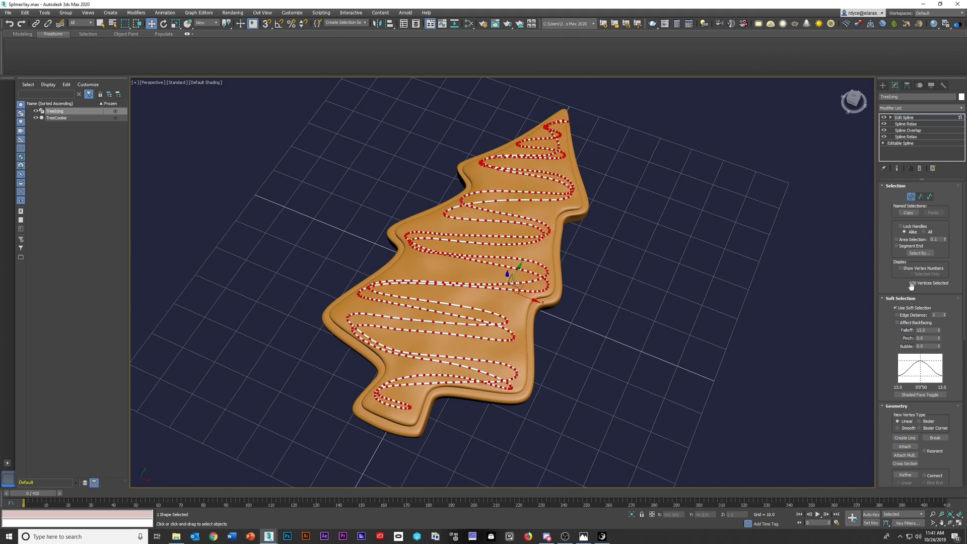
{"action": "key", "text": "ctrl+b"}
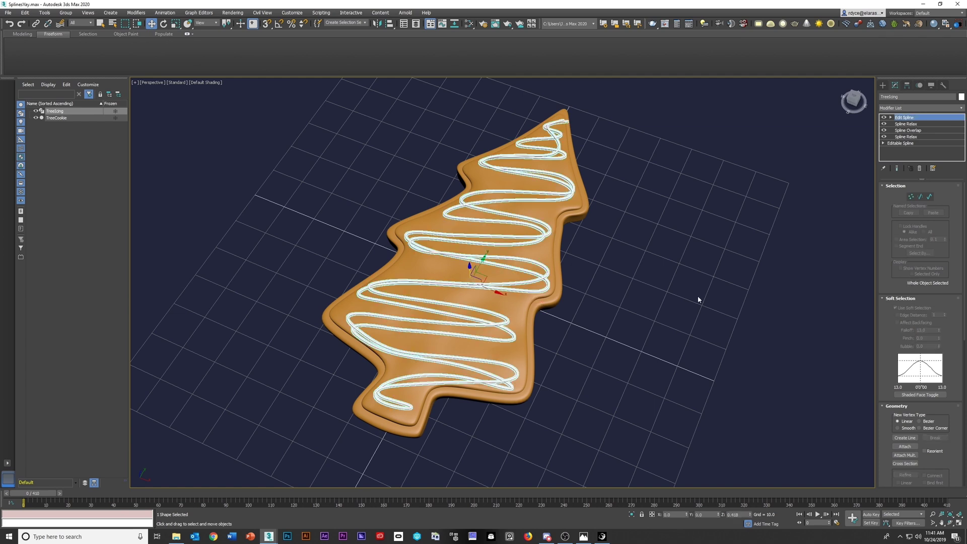
{"action": "left_click", "coordinate": [698, 299]}
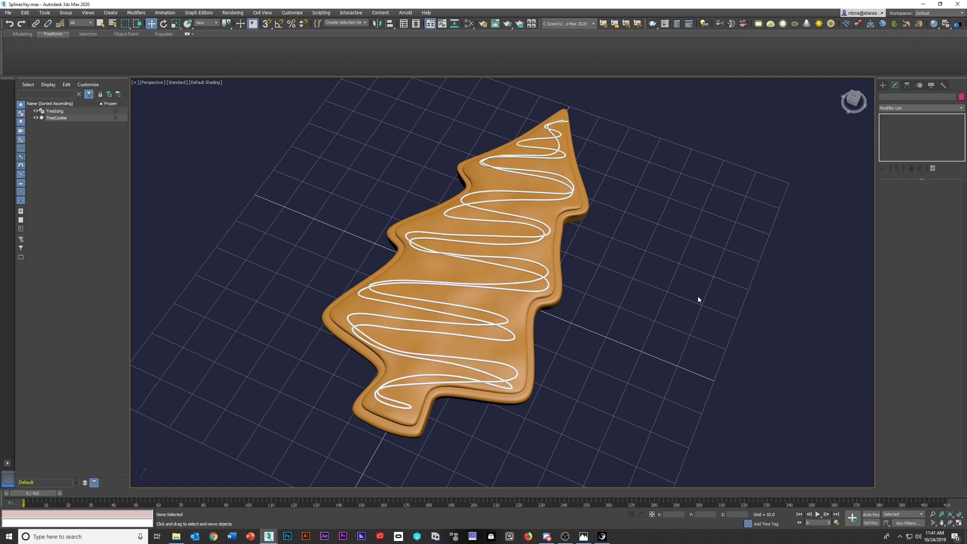
- In the wireframe top view, draw a straight-segment line from the tree's tip down to the trunk and back up
{"action": "key", "text": "t"}
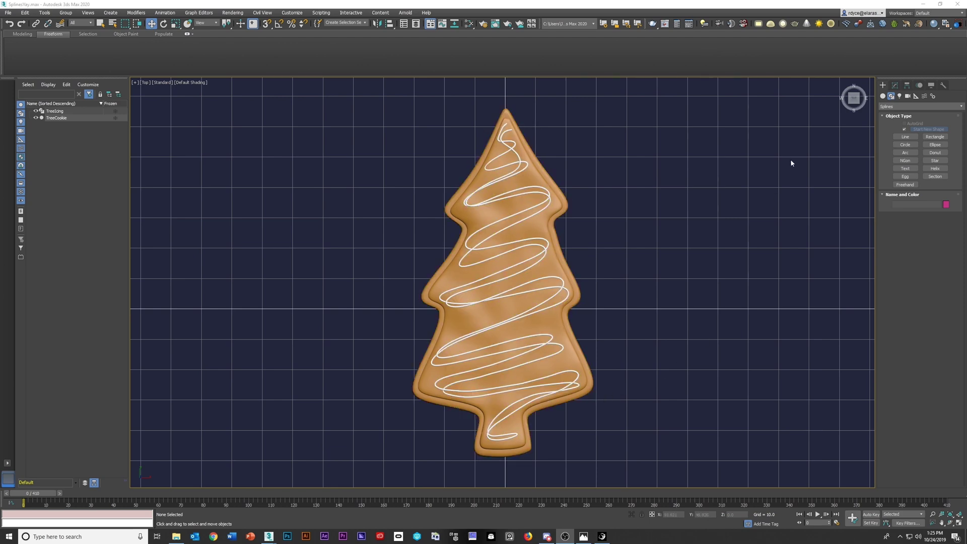
{"action": "left_click", "coordinate": [906, 137]}
{"action": "key", "text": "F3"}
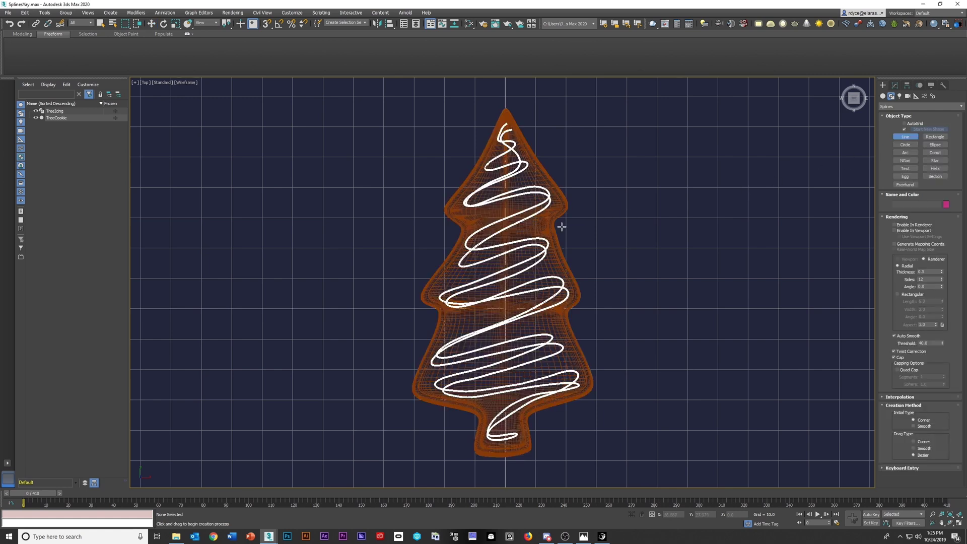
{"action": "left_click", "coordinate": [502, 123]}
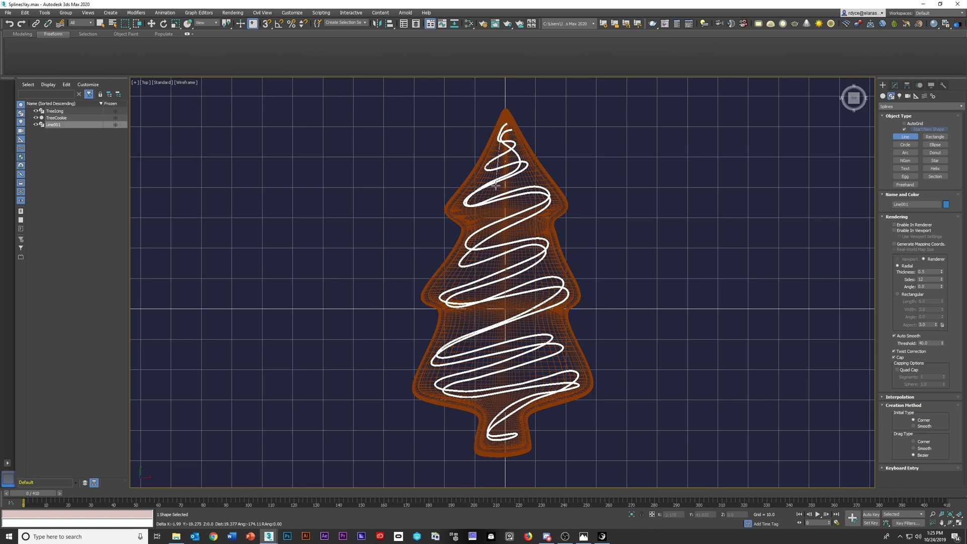
{"action": "left_click", "coordinate": [495, 441]}
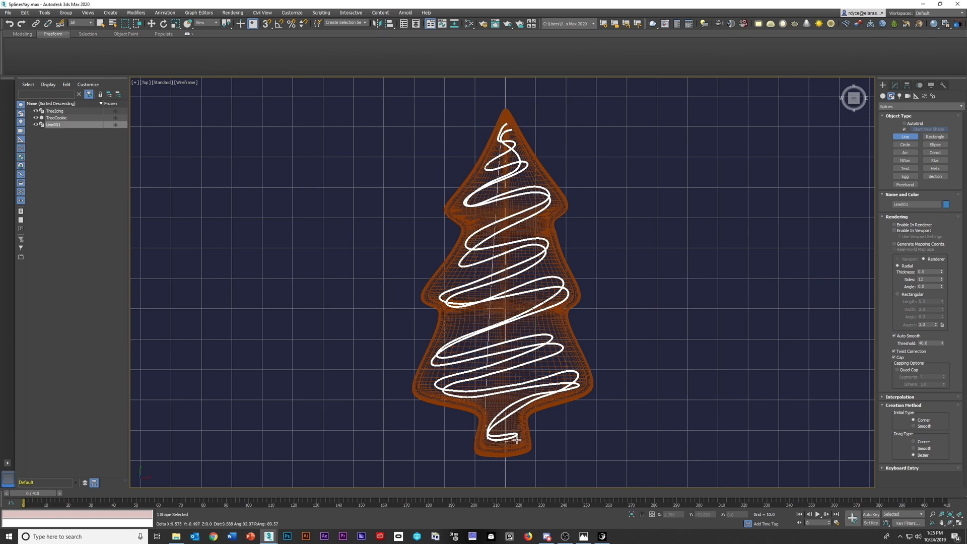
{"action": "left_click", "coordinate": [516, 436]}
{"action": "left_click", "coordinate": [511, 130]}
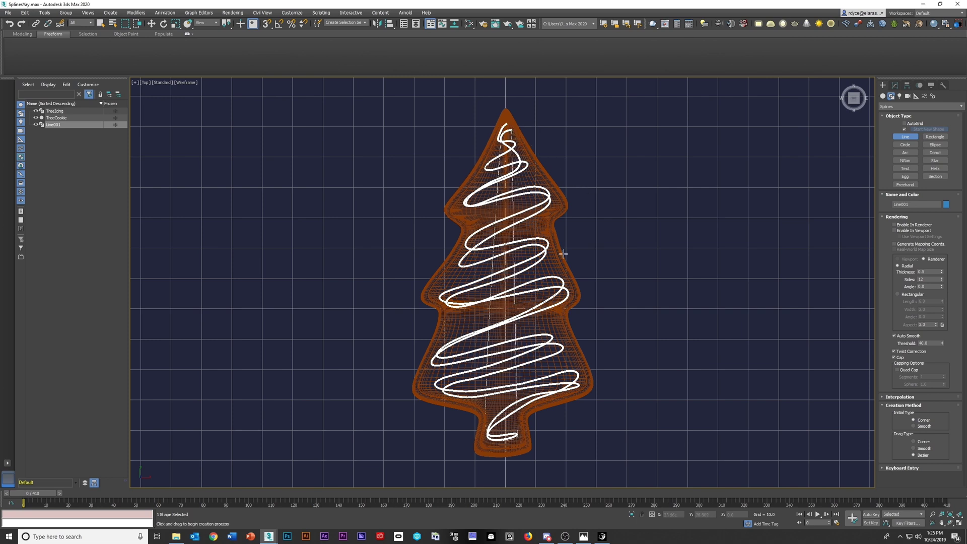
- Restore shaded display and raise the new line well above the cookie in the perspective view
{"action": "key", "text": "F3"}
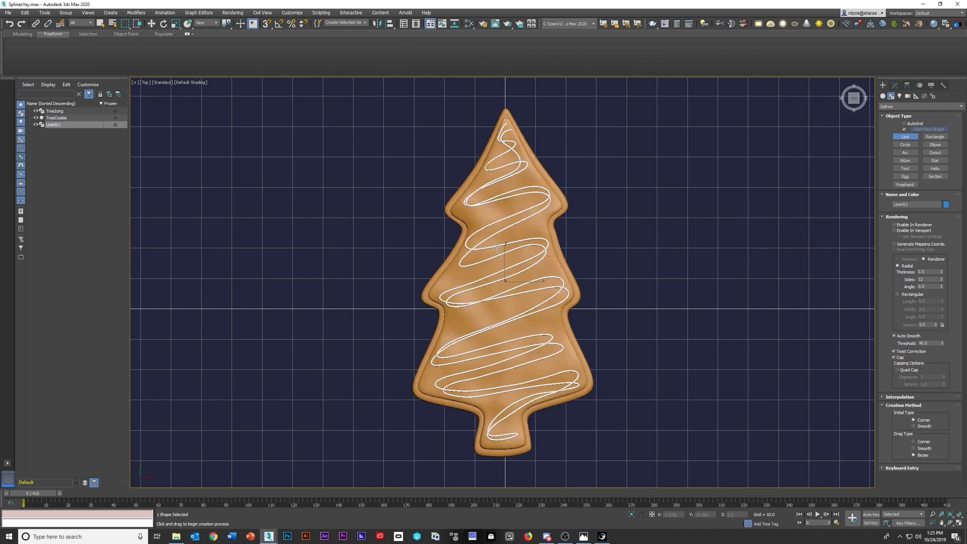
{"action": "key", "text": "alt+w"}
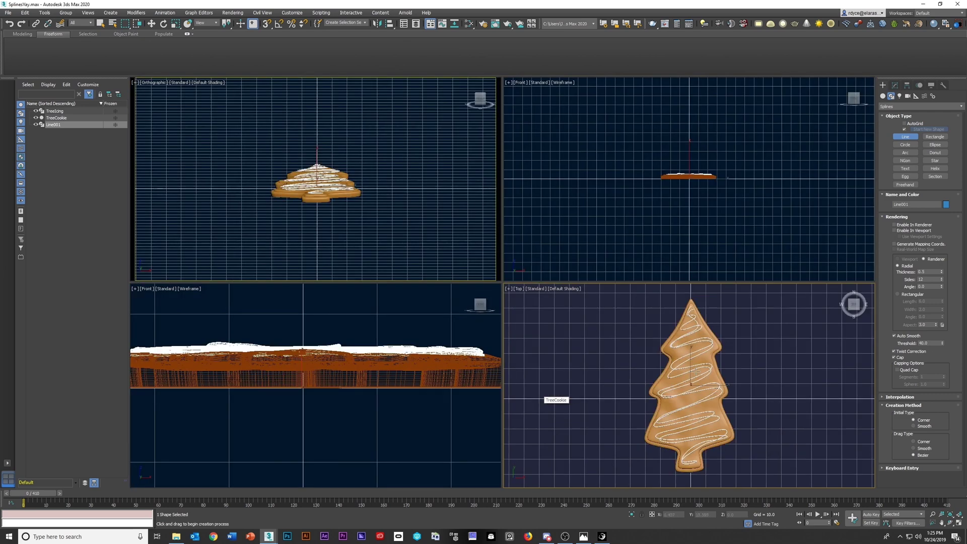
{"action": "key", "text": "alt+w"}
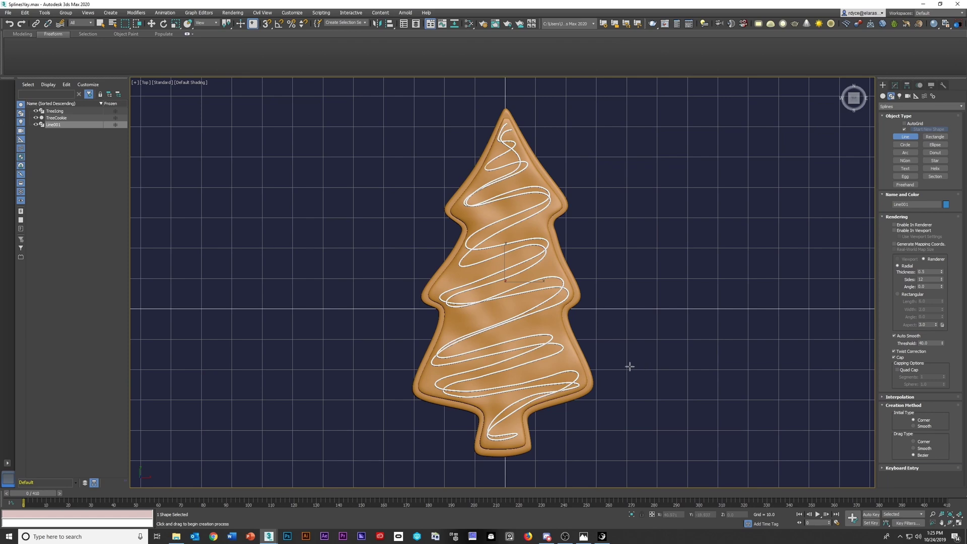
{"action": "key", "text": "p"}
{"action": "middle_click_drag", "start_coordinate": [630, 366], "coordinate": [504, 257], "text": "alt"}
{"action": "key", "text": "w"}
{"action": "left_click_drag", "start_coordinate": [502, 252], "coordinate": [535, 101]}
{"action": "middle_click_drag", "start_coordinate": [668, 180], "coordinate": [651, 194], "text": "alt"}
{"action": "left_click", "coordinate": [649, 176]}
{"action": "left_click", "coordinate": [620, 188]}
- Check the line's vertices and add a Normalize Spline modifier on top of it
{"action": "left_click", "coordinate": [894, 85]}
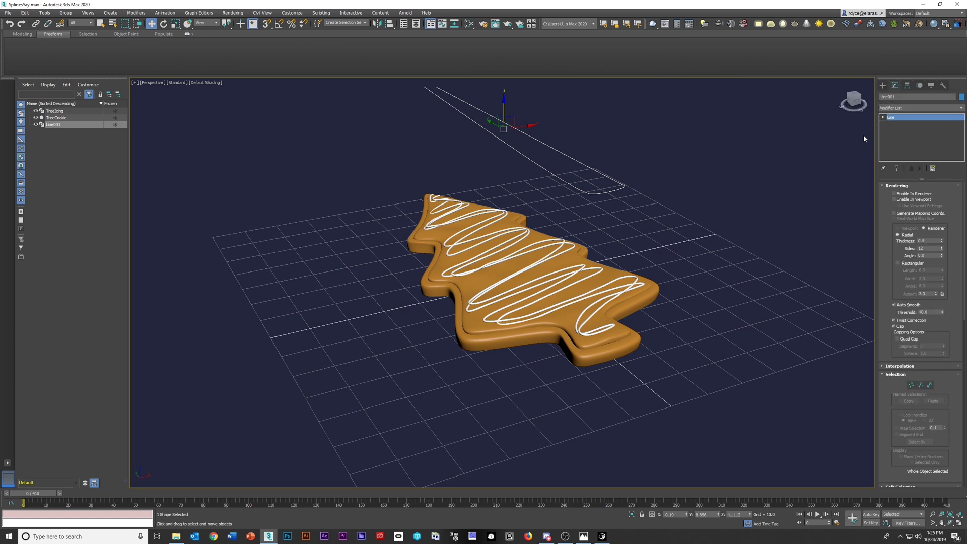
{"action": "key", "text": "1"}
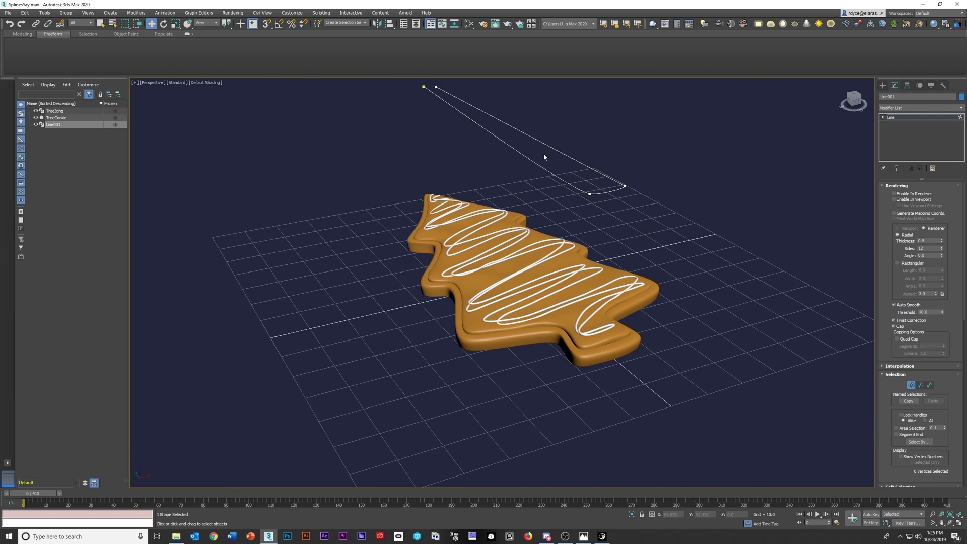
{"action": "key", "text": "1"}
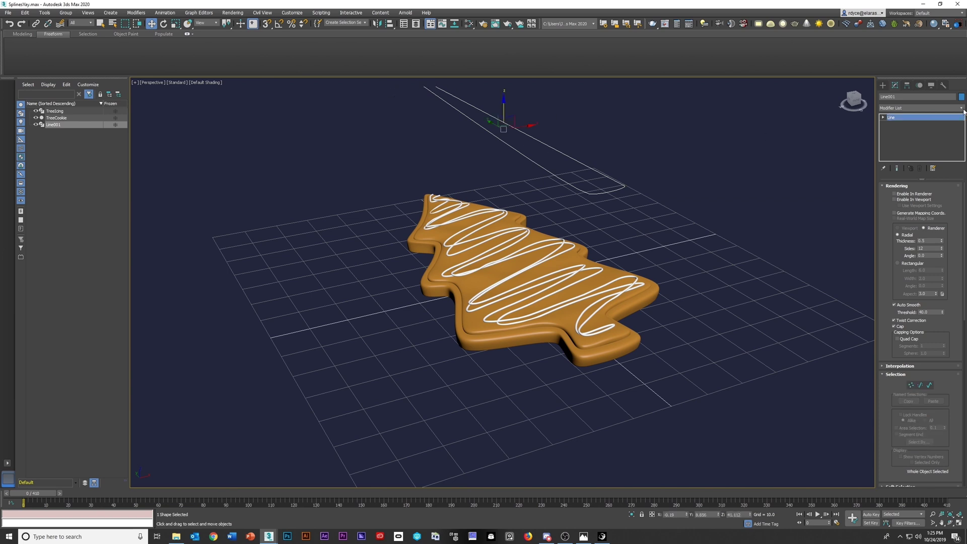
{"action": "left_click", "coordinate": [946, 108]}
{"action": "key", "text": "s"}
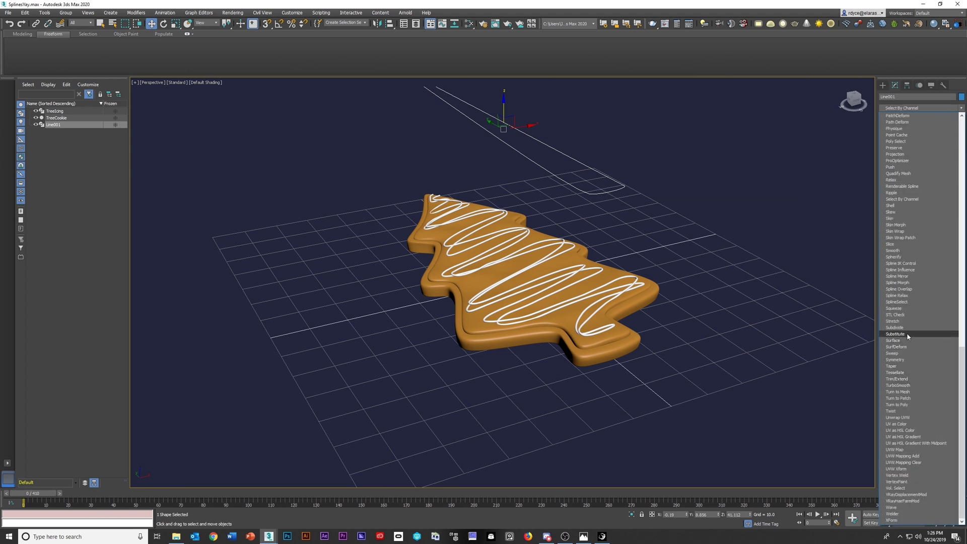
{"action": "scroll", "coordinate": [909, 284], "scroll_direction": "up", "scroll_amount": 1}
{"action": "scroll", "coordinate": [909, 284], "scroll_direction": "up", "scroll_amount": 9}
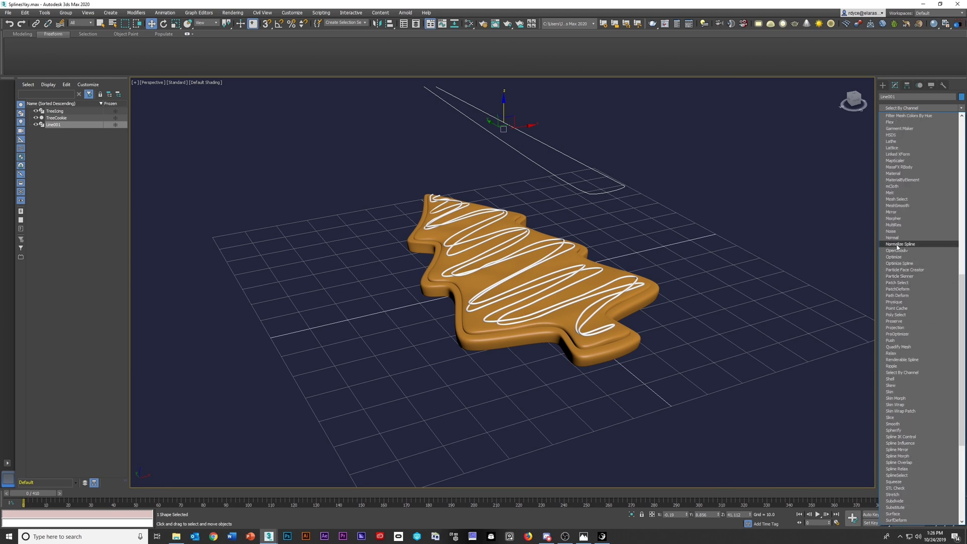
{"action": "left_click", "coordinate": [897, 245]}
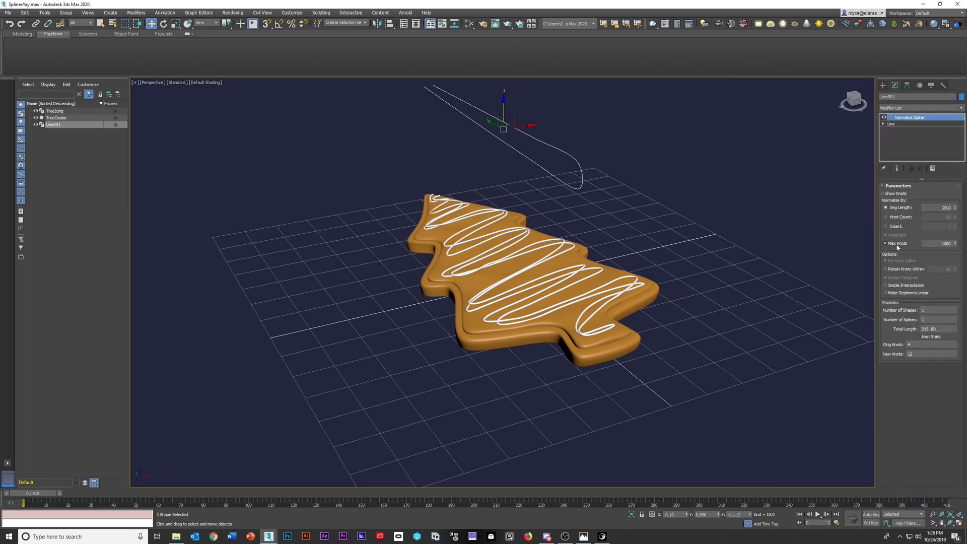
- Normalize the line by a knot count of 600 and turn on the display of its knots
{"action": "left_click", "coordinate": [887, 217]}
{"action": "left_click", "coordinate": [942, 217]}
{"action": "type", "text": "600"}
{"action": "key", "text": "Return"}
{"action": "left_click", "coordinate": [883, 194]}
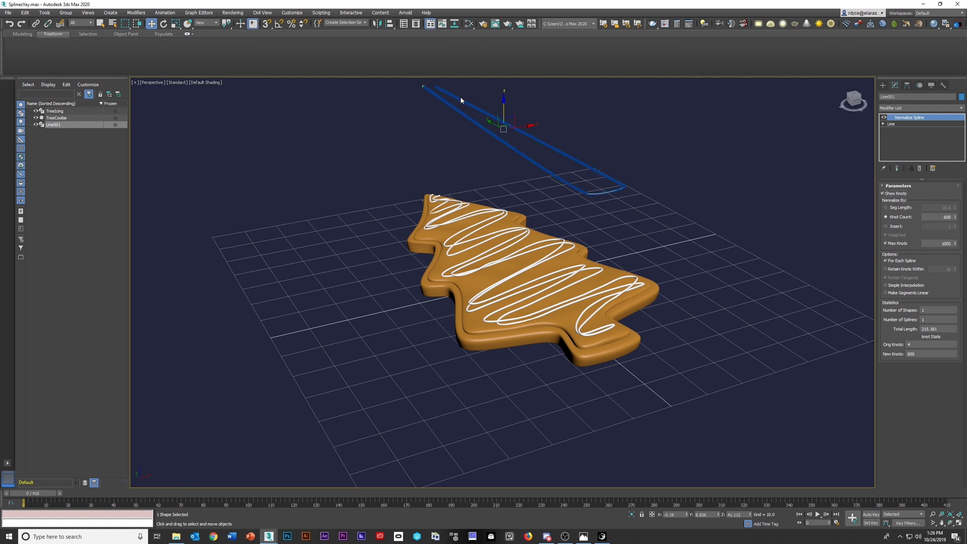
{"action": "left_click", "coordinate": [611, 158]}
{"action": "middle_click_drag", "start_coordinate": [626, 160], "coordinate": [579, 218], "text": "alt"}
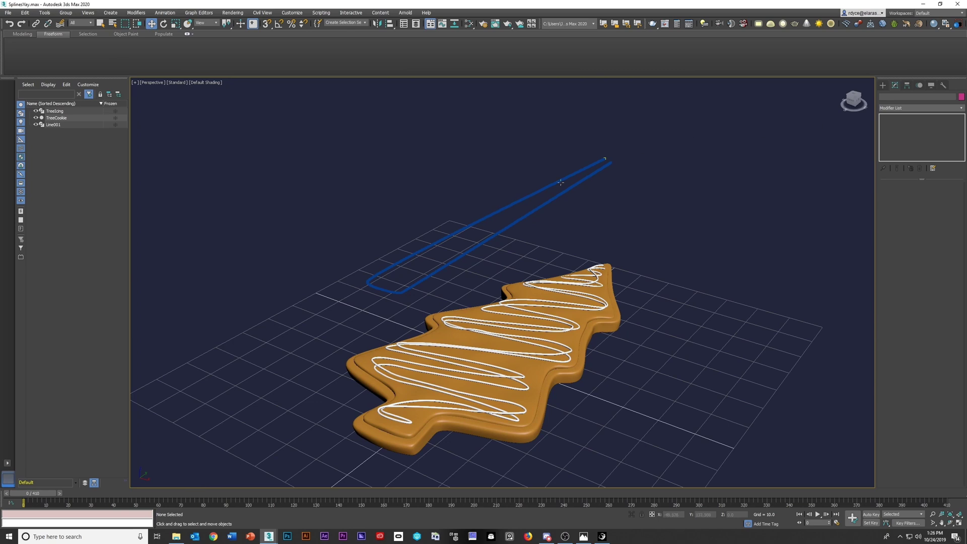
- Select the line above the cookie and add a Spline Morph modifier on top of Normalize Spline
{"action": "left_click", "coordinate": [564, 191]}
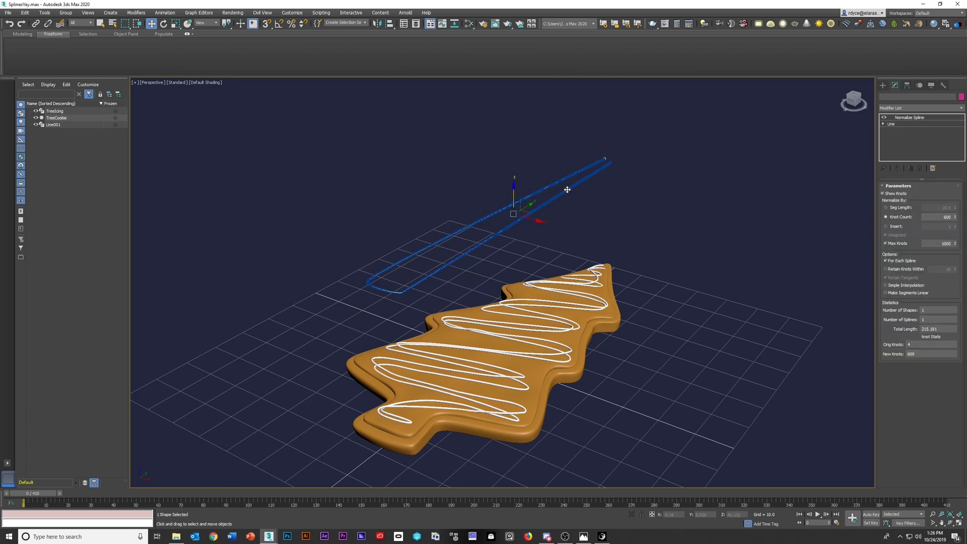
{"action": "left_click", "coordinate": [961, 110]}
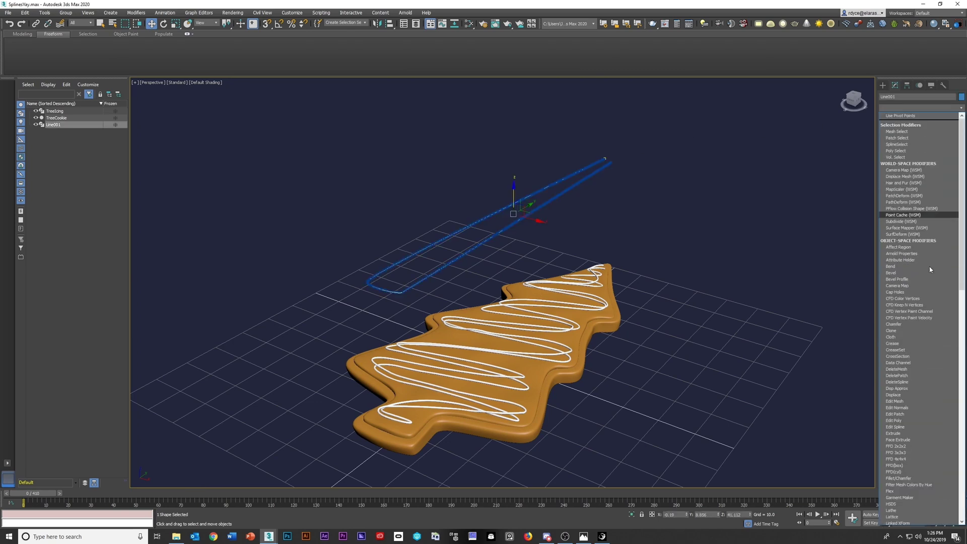
{"action": "scroll", "coordinate": [936, 458], "scroll_direction": "down", "scroll_amount": 6}
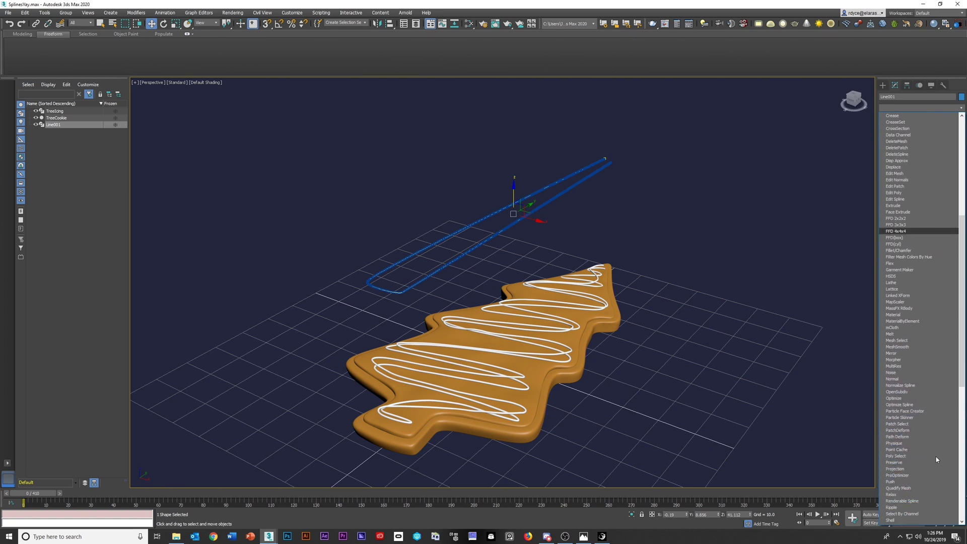
{"action": "scroll", "coordinate": [929, 452], "scroll_direction": "down", "scroll_amount": 4}
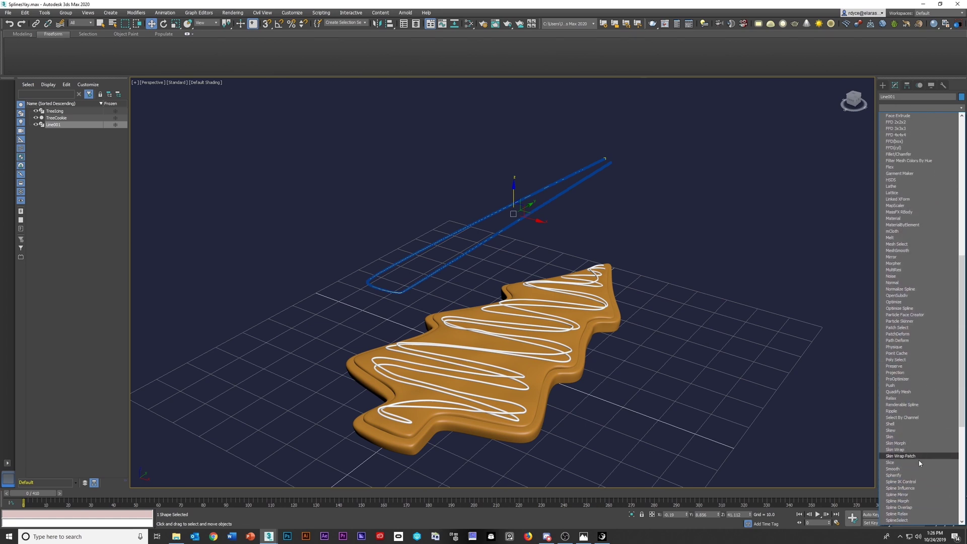
{"action": "left_click", "coordinate": [902, 502]}
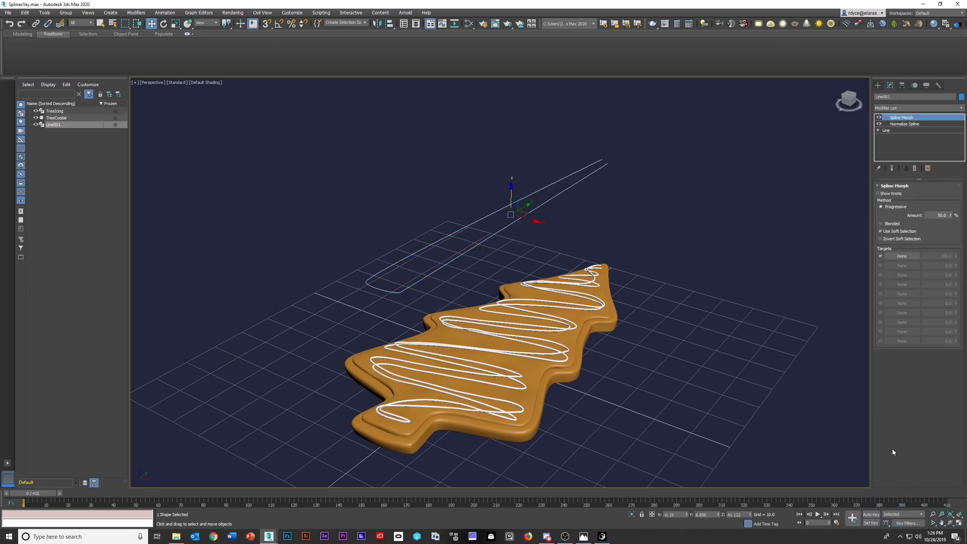
- Set Spline Morph to Blended with TreeIcing as its first target, and test the target amount, leaving it at 100
{"action": "left_click", "coordinate": [881, 224]}
{"action": "left_click", "coordinate": [902, 255]}
{"action": "left_click", "coordinate": [587, 305]}
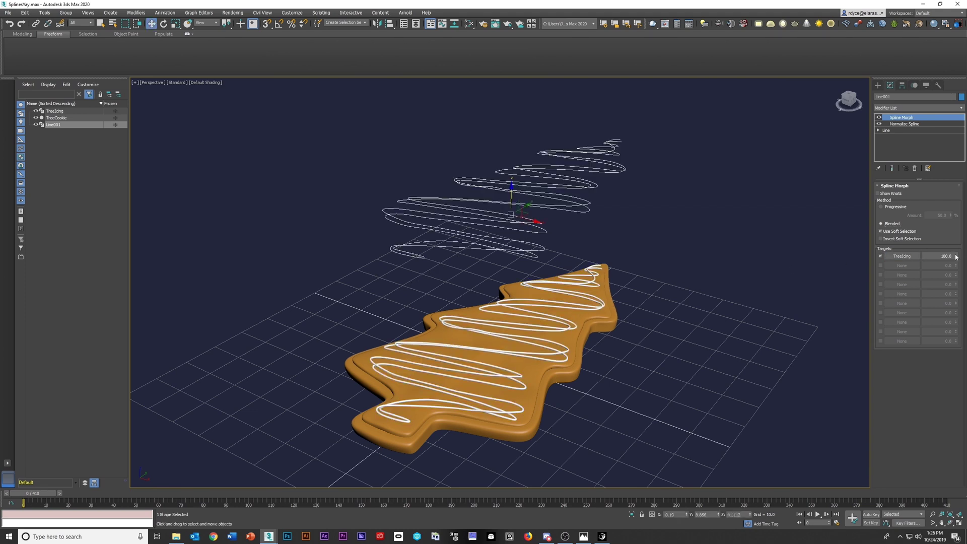
{"action": "mouse_move", "coordinate": [955, 257]}
{"action": "left_mouse_down"}
{"action": "mouse_move", "coordinate": [954, 355]}
{"action": "mouse_move", "coordinate": [958, 174]}
{"action": "mouse_move", "coordinate": [960, 488]}
{"action": "mouse_move", "coordinate": [960, 225]}
{"action": "left_mouse_up"}
{"action": "middle_click_drag", "start_coordinate": [699, 270], "coordinate": [768, 264], "text": "alt"}
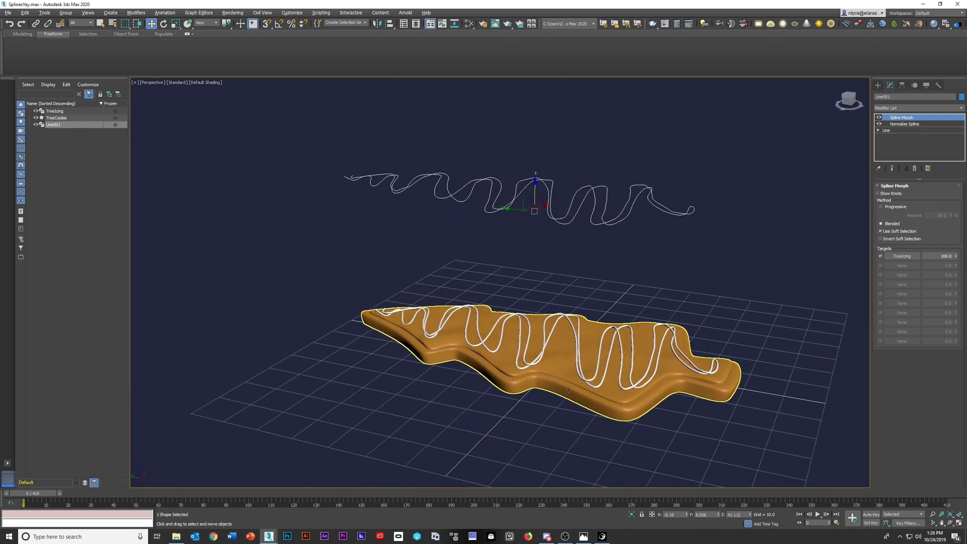
{"action": "middle_click_drag", "start_coordinate": [669, 328], "coordinate": [603, 336], "text": "alt"}
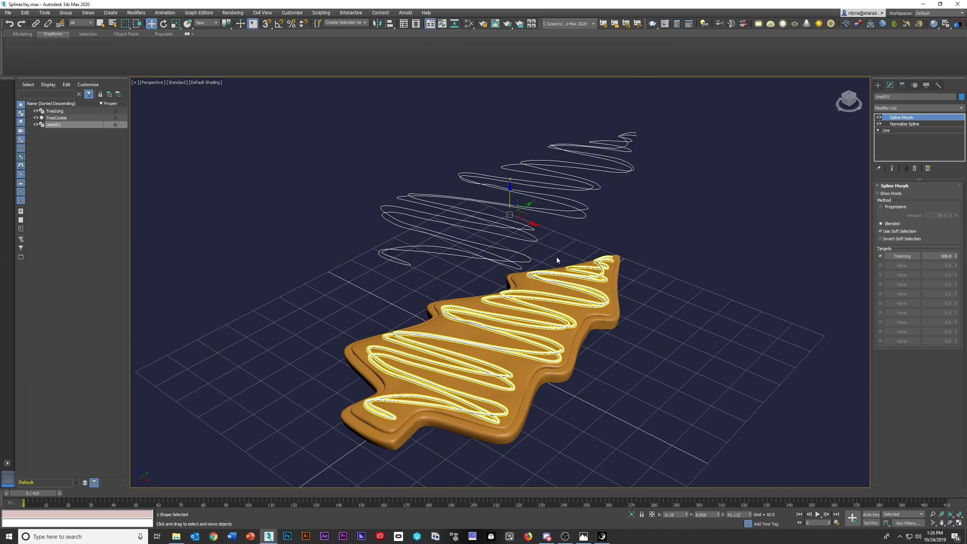
- Raise the morphed line much higher above the cookie, to a Z position of about 139, and deselect it
{"action": "scroll", "coordinate": [684, 265], "scroll_direction": "down", "scroll_amount": 3}
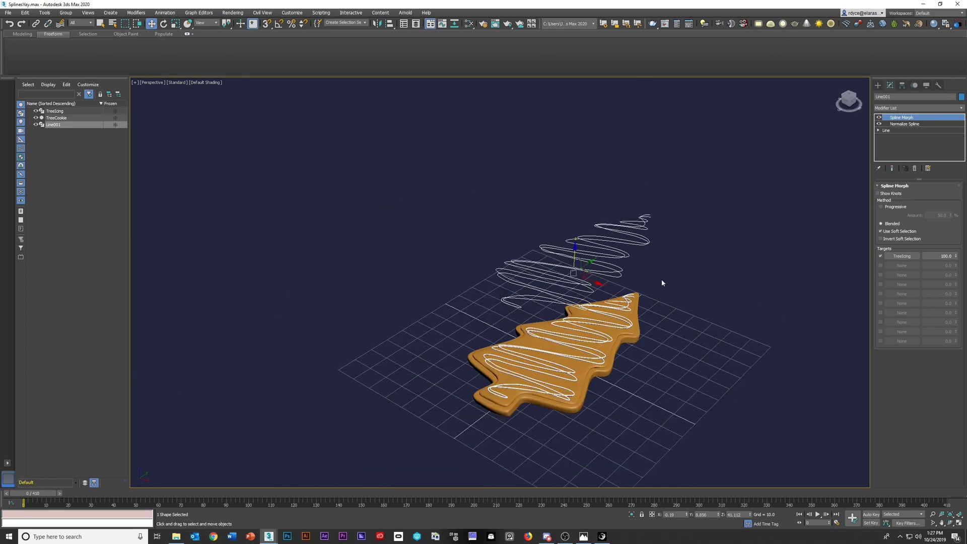
{"action": "middle_click_drag", "start_coordinate": [663, 286], "coordinate": [662, 272], "text": "alt"}
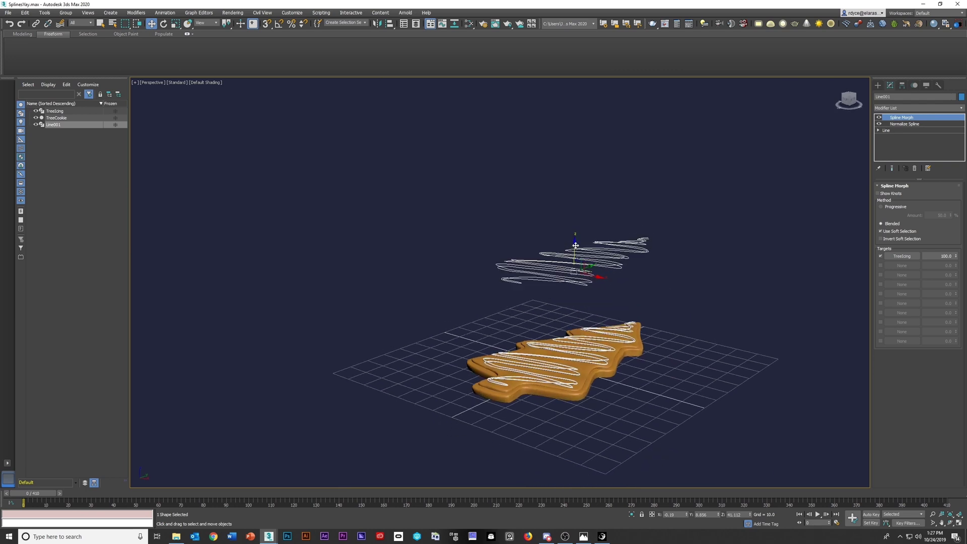
{"action": "left_click_drag", "start_coordinate": [574, 245], "coordinate": [586, 108]}
{"action": "middle_click_drag", "start_coordinate": [695, 168], "coordinate": [617, 245]}
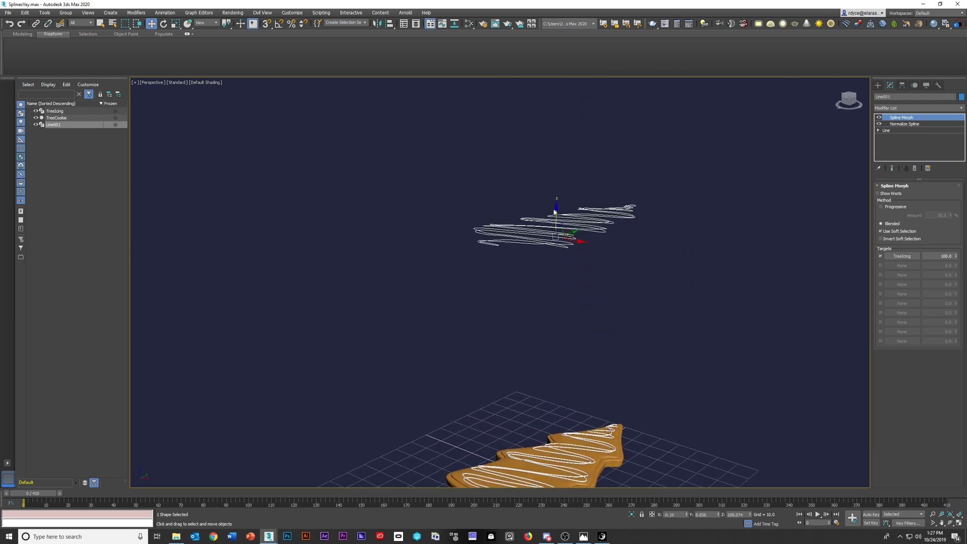
{"action": "left_click_drag", "start_coordinate": [550, 214], "coordinate": [557, 141]}
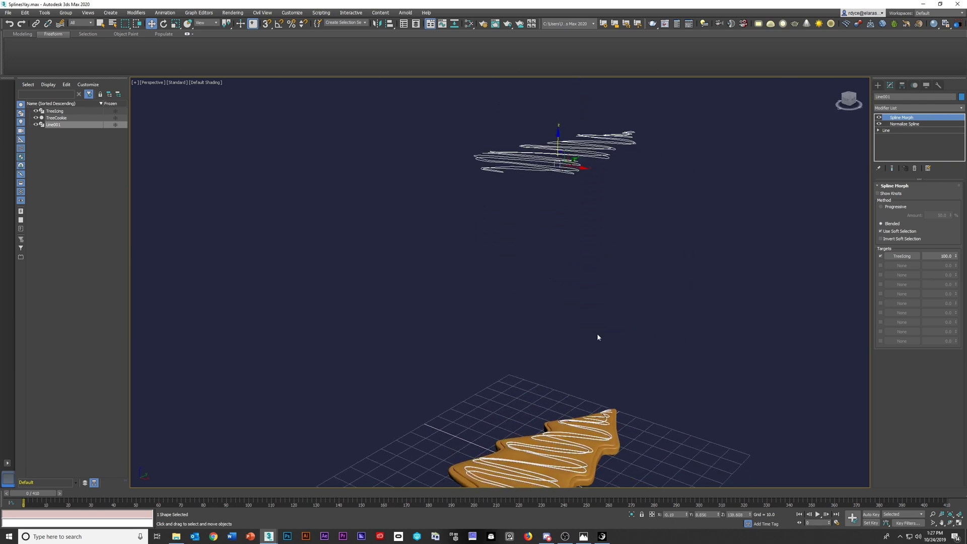
{"action": "key", "text": "ctrl+z"}
{"action": "scroll", "coordinate": [591, 406], "scroll_direction": "up", "scroll_amount": 3}
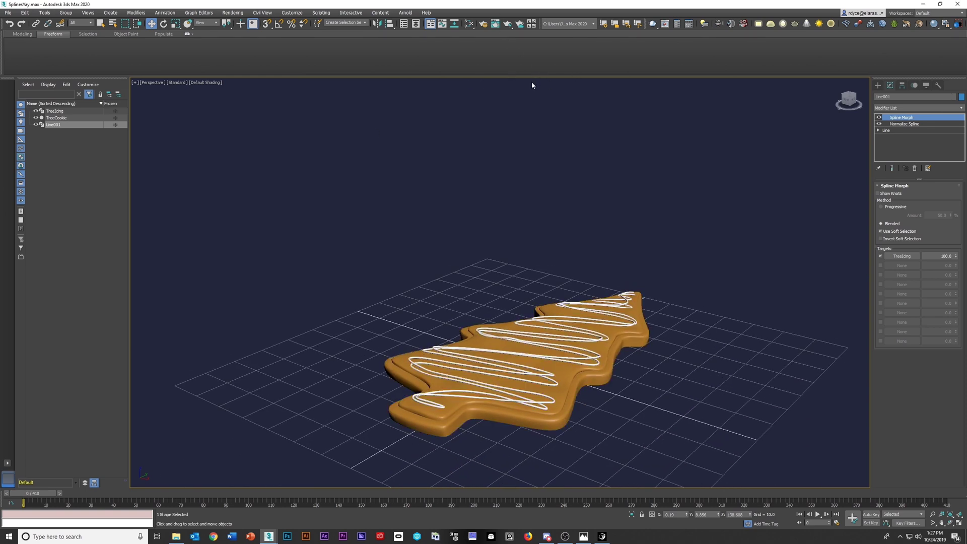
{"action": "middle_click_drag", "start_coordinate": [536, 85], "coordinate": [576, 326]}
{"action": "scroll", "coordinate": [579, 281], "scroll_direction": "down", "scroll_amount": 2}
{"action": "middle_click_drag", "start_coordinate": [579, 280], "coordinate": [619, 248], "text": "alt"}
{"action": "left_click", "coordinate": [619, 242]}
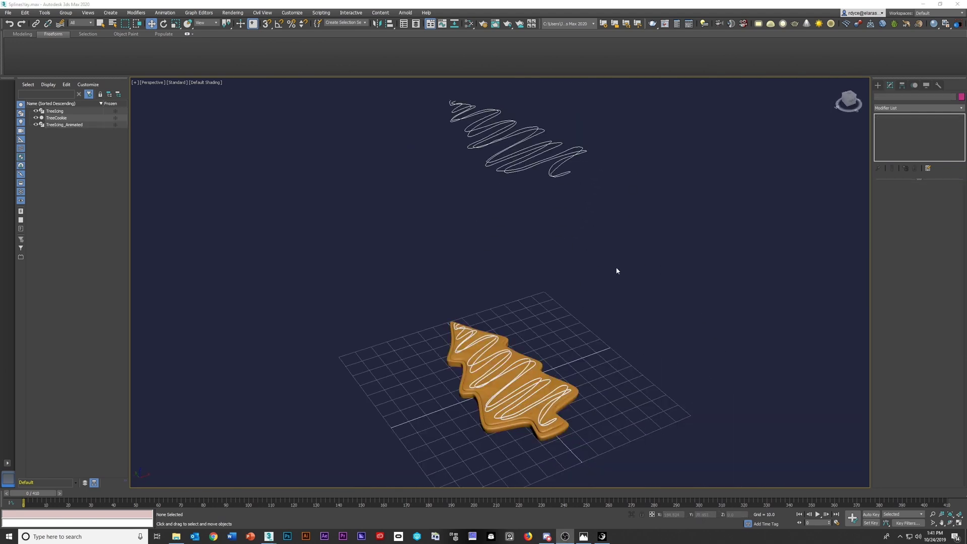
- Enable viewport rendering in the base Line of TreeIcing_Animated and return to its Spline Morph level
{"action": "left_click", "coordinate": [527, 166]}
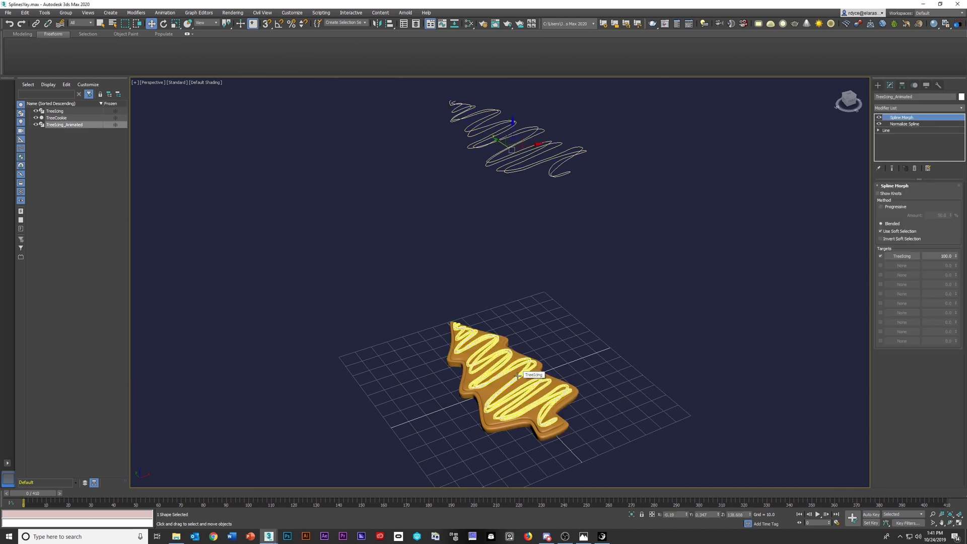
{"action": "left_click", "coordinate": [903, 130]}
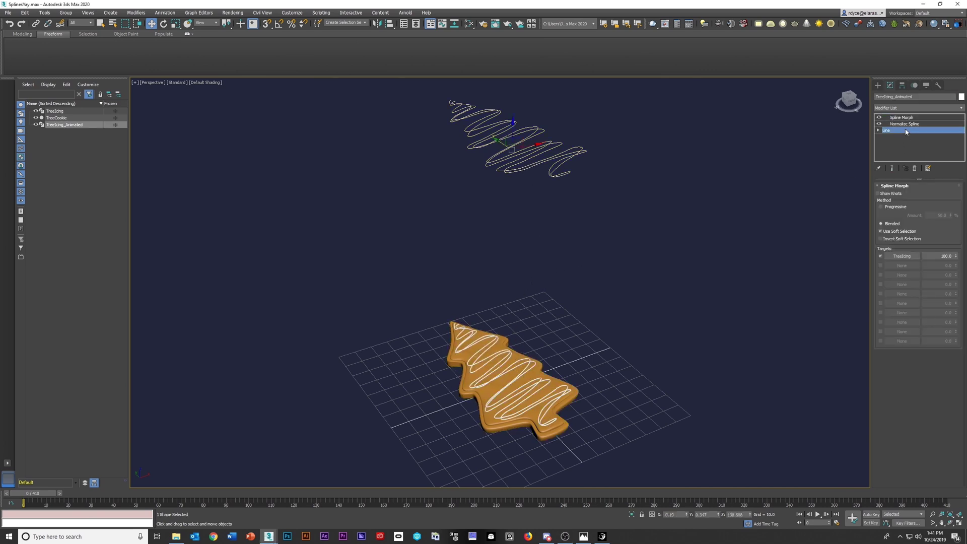
{"action": "left_click", "coordinate": [909, 200]}
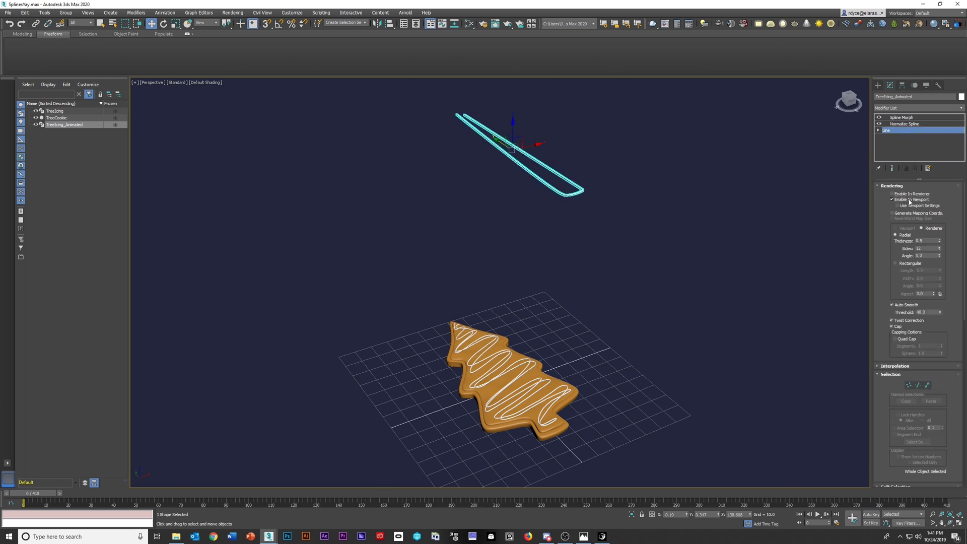
{"action": "left_click", "coordinate": [901, 117]}
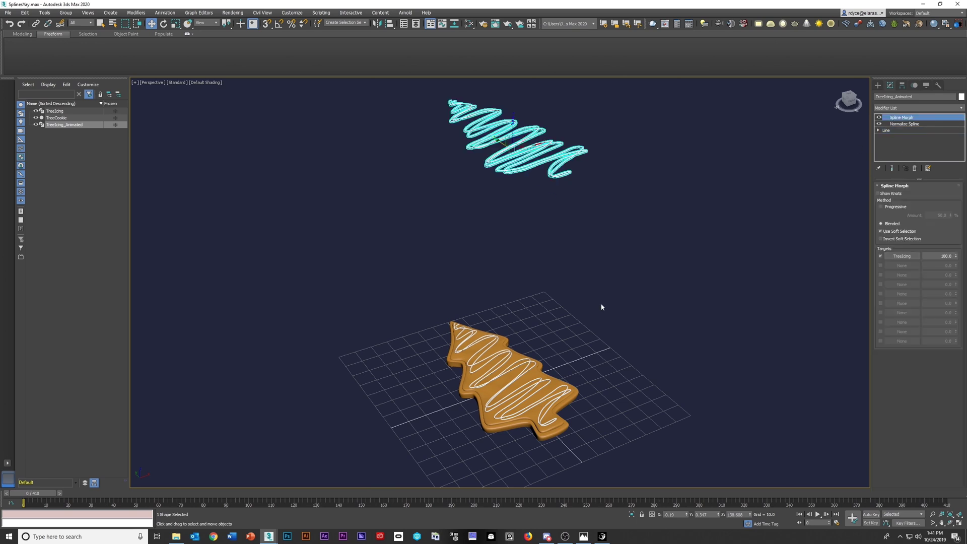
- Examine how the raised icing lines up with the cookie in the top view, and return to perspective with nothing selected
{"action": "key", "text": "alt+w"}
{"action": "right_click", "coordinate": [355, 216]}
{"action": "key", "text": "alt+w"}
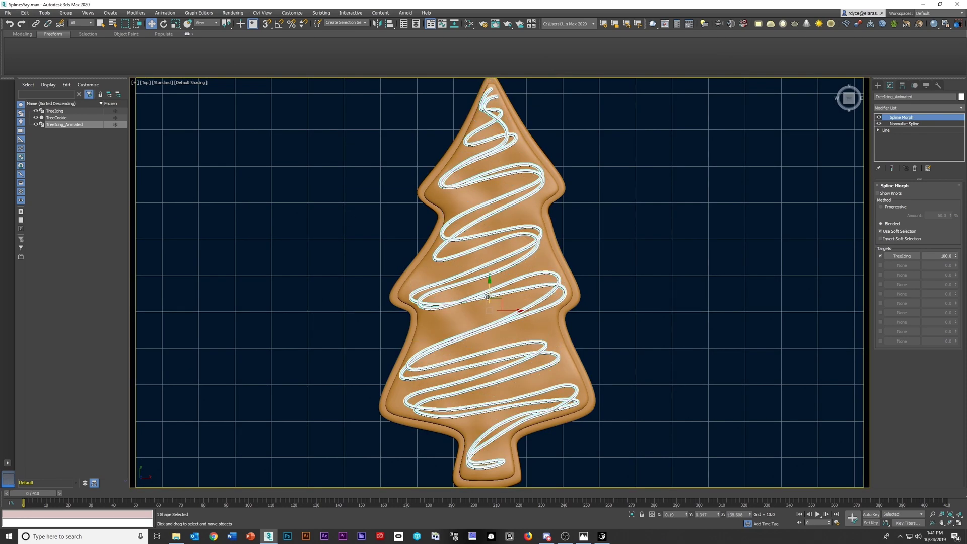
{"action": "key", "text": "alt+w"}
{"action": "right_click", "coordinate": [702, 414]}
{"action": "key", "text": "alt+w"}
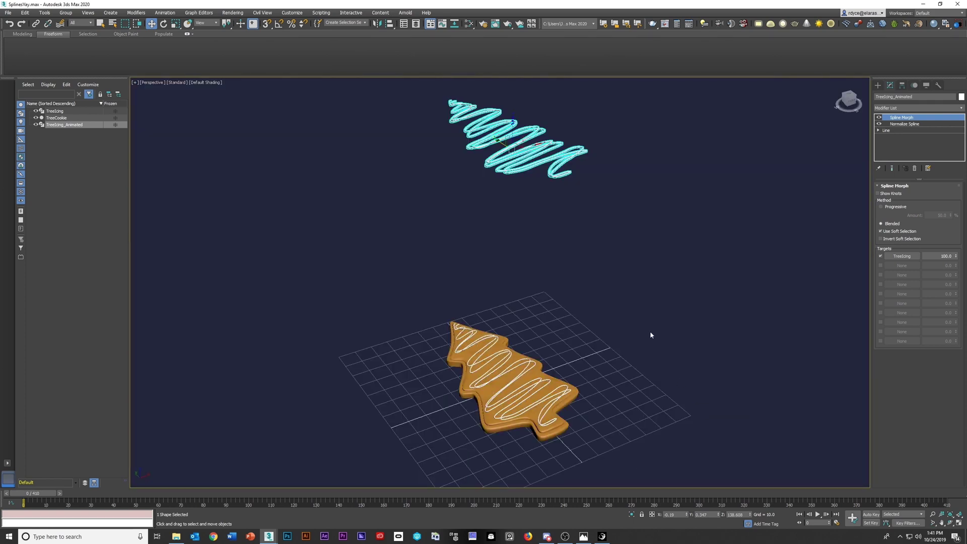
{"action": "left_click", "coordinate": [649, 335]}
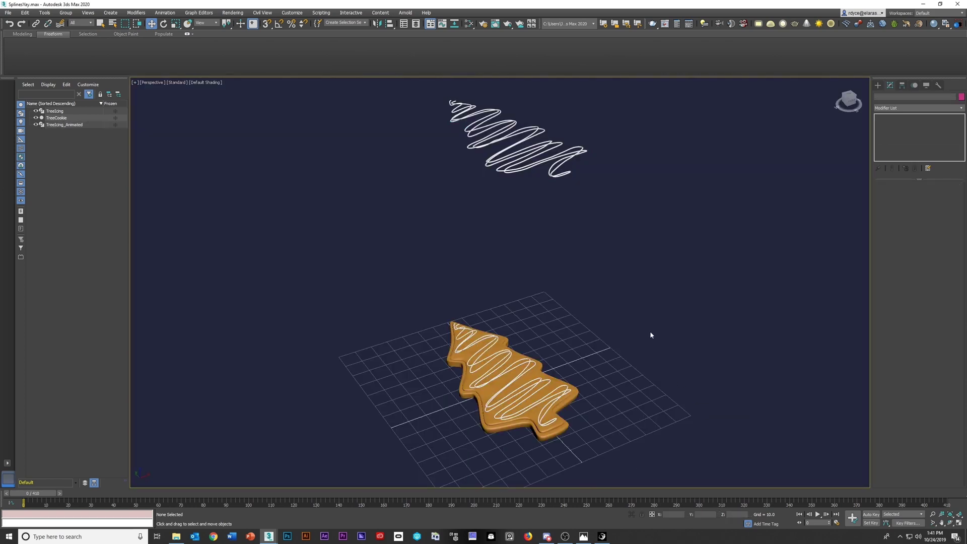
- Align only TreeIcing's pivot to the pivot point of TreeIcing_Animated in X, Y, Z position and orientation
{"action": "left_click", "coordinate": [534, 387]}
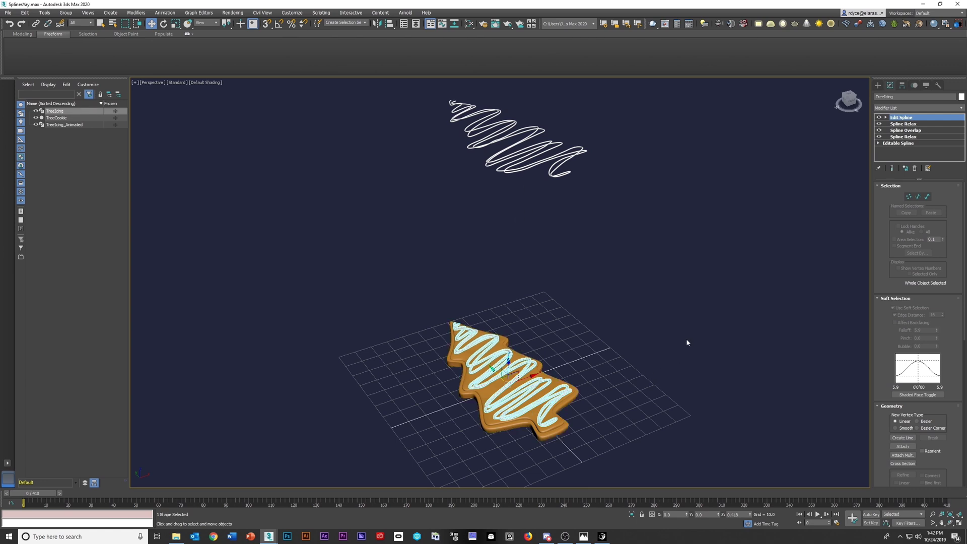
{"action": "left_click", "coordinate": [902, 85]}
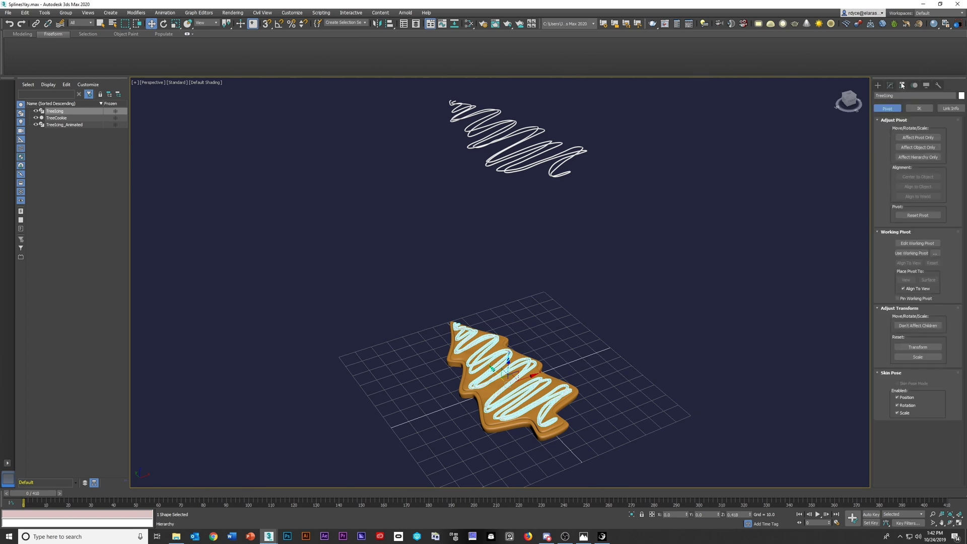
{"action": "left_click", "coordinate": [908, 137]}
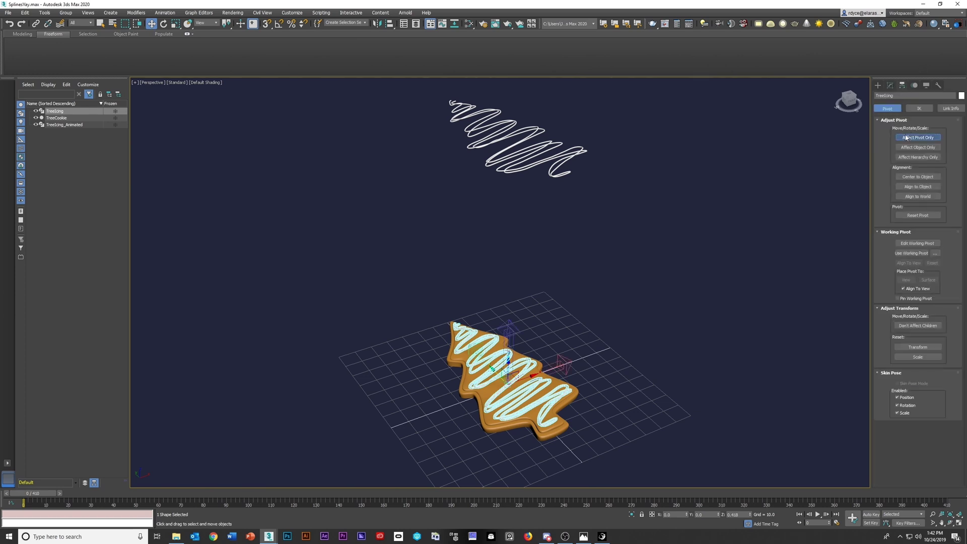
{"action": "left_click", "coordinate": [391, 24]}
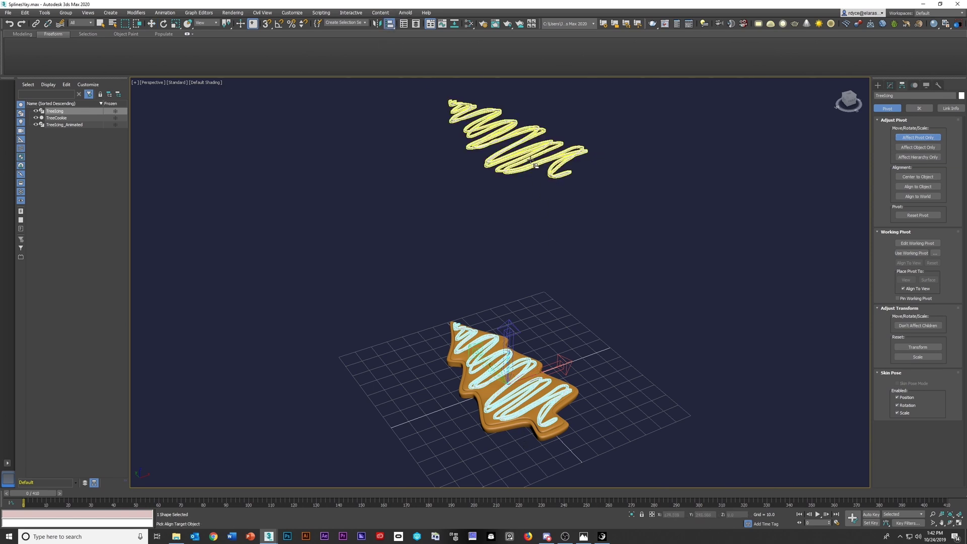
{"action": "left_click", "coordinate": [533, 165]}
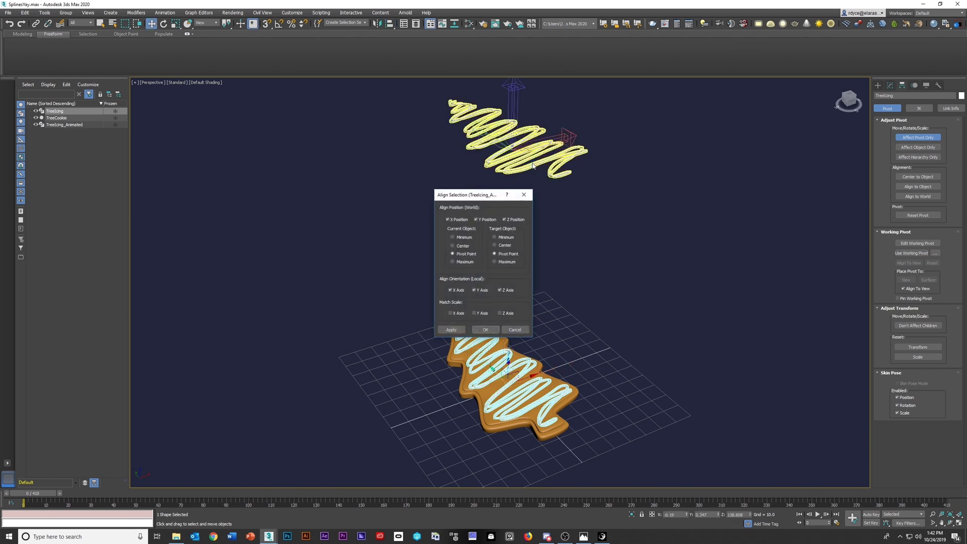
{"action": "left_click", "coordinate": [482, 330]}
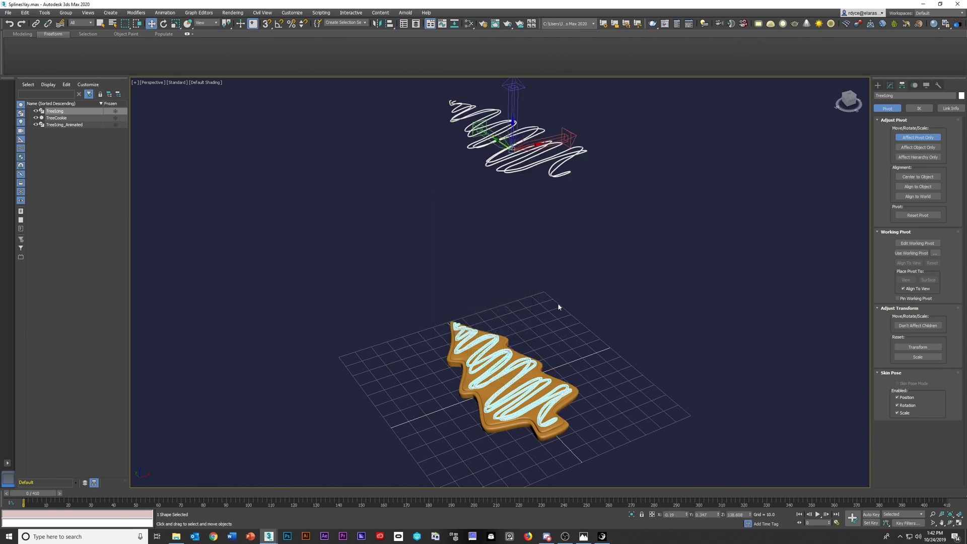
{"action": "left_click", "coordinate": [651, 272]}
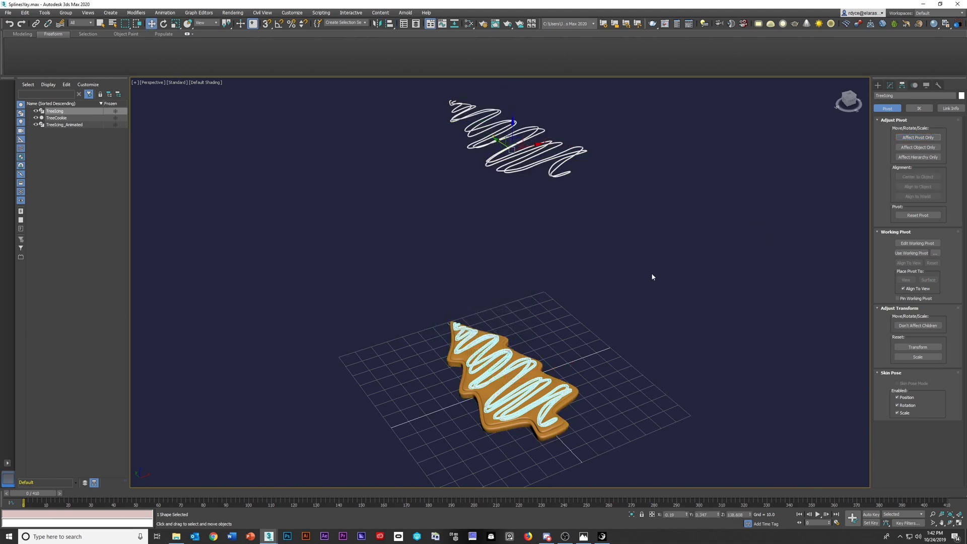
- Reset the transform of TreeIcing with Reset XForm and return to its modifier stack
{"action": "left_click", "coordinate": [521, 372]}
{"action": "left_click", "coordinate": [520, 164]}
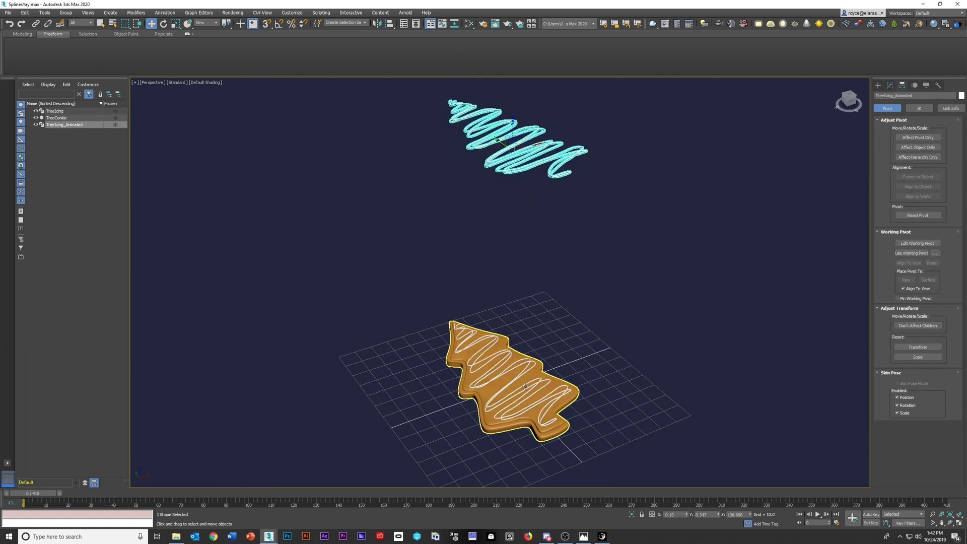
{"action": "left_click", "coordinate": [560, 377]}
{"action": "left_click", "coordinate": [940, 88]}
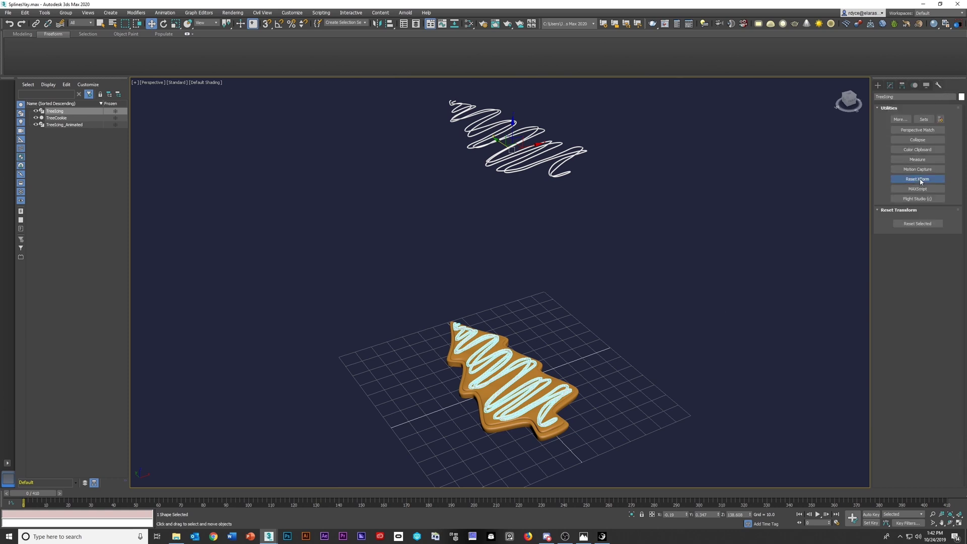
{"action": "left_click", "coordinate": [916, 224]}
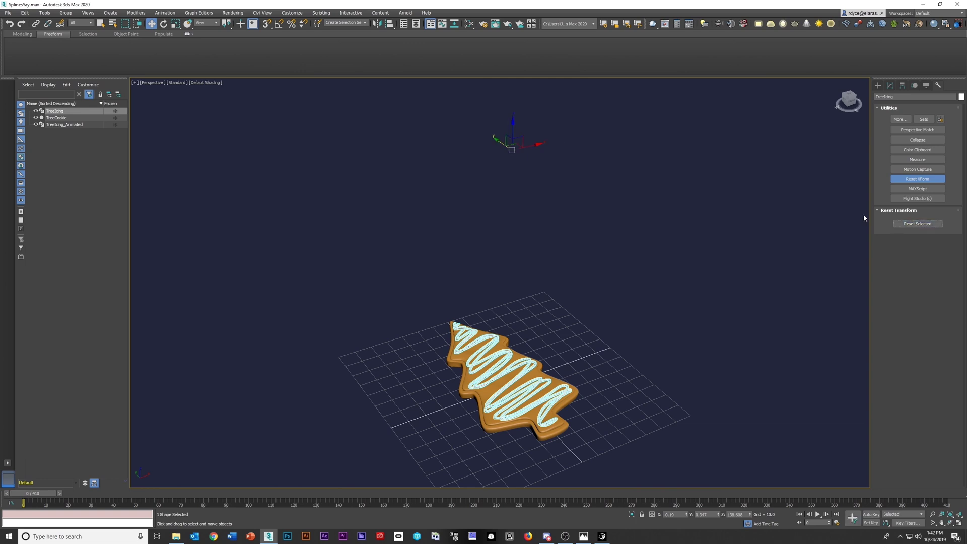
{"action": "left_click", "coordinate": [902, 180]}
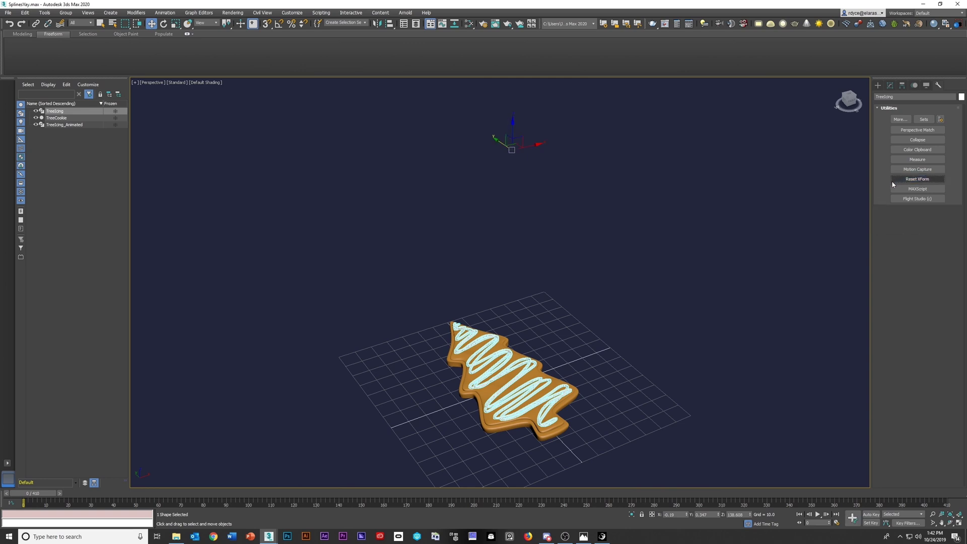
{"action": "left_click", "coordinate": [890, 85]}
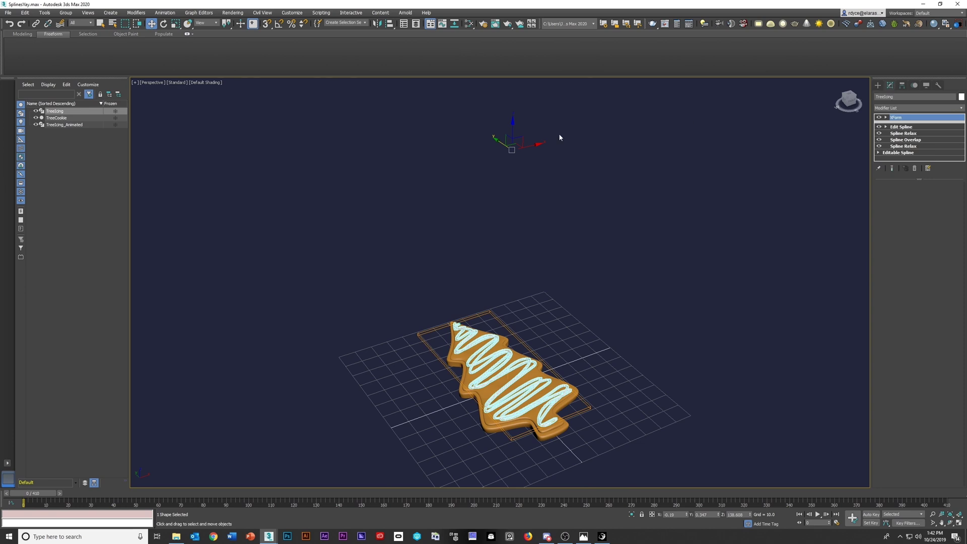
- Hide the TreeIcing spline in the scene
{"action": "left_click", "coordinate": [36, 112]}
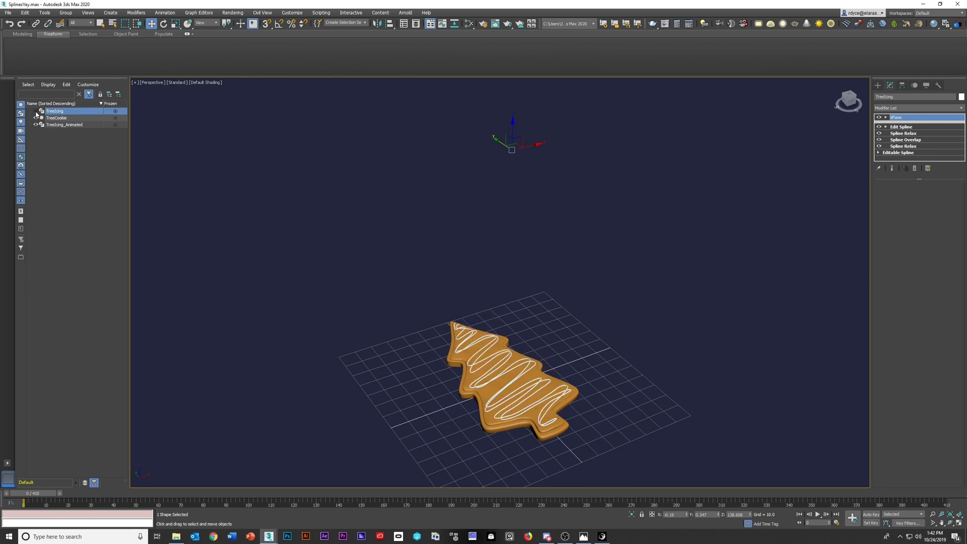
{"action": "left_click", "coordinate": [36, 112]}
{"action": "left_click", "coordinate": [36, 112]}
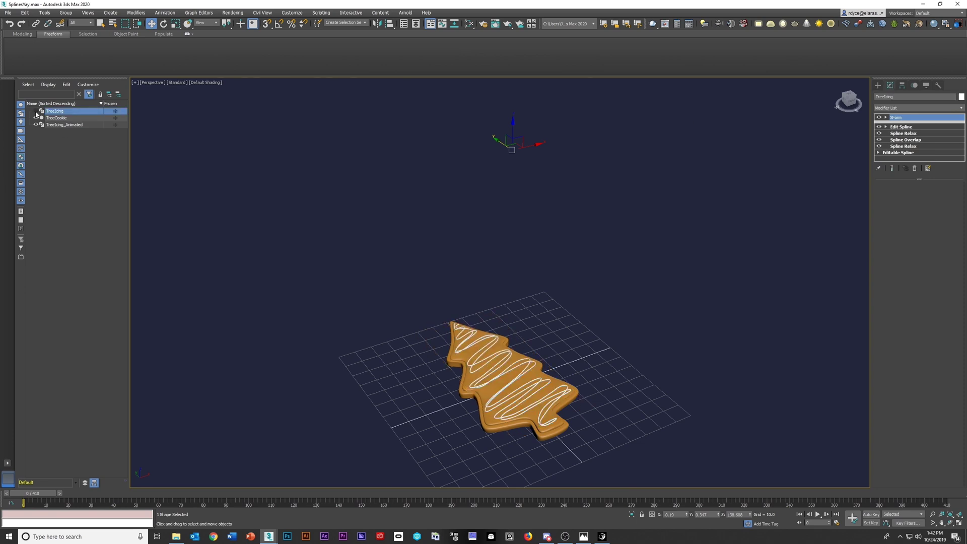
- Test TreeIcing_Animated's Spline Morph by lowering the TreeIcing target amount to 3, and clear the selection
{"action": "left_click", "coordinate": [68, 125]}
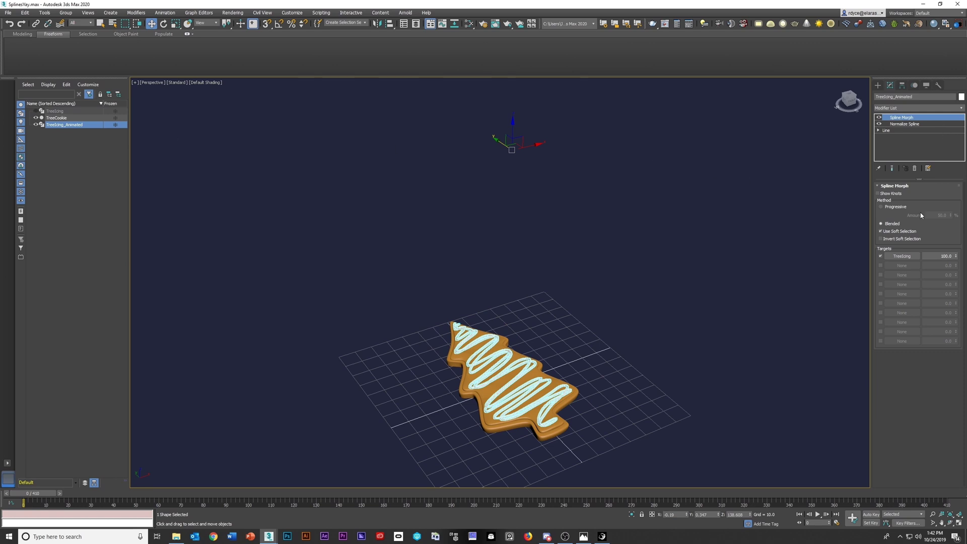
{"action": "left_click_drag", "start_coordinate": [956, 257], "coordinate": [947, 521]}
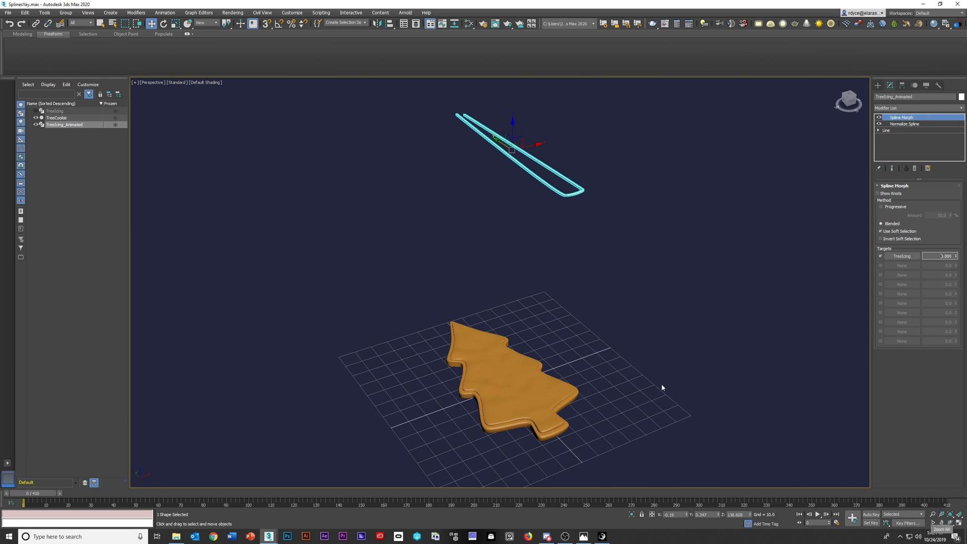
{"action": "left_click", "coordinate": [624, 345]}
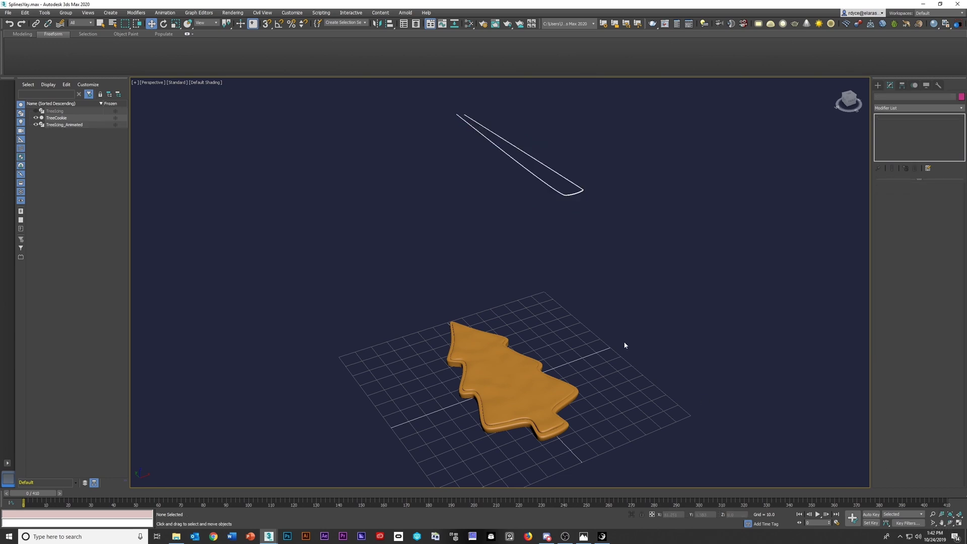
{"action": "left_click", "coordinate": [578, 193]}
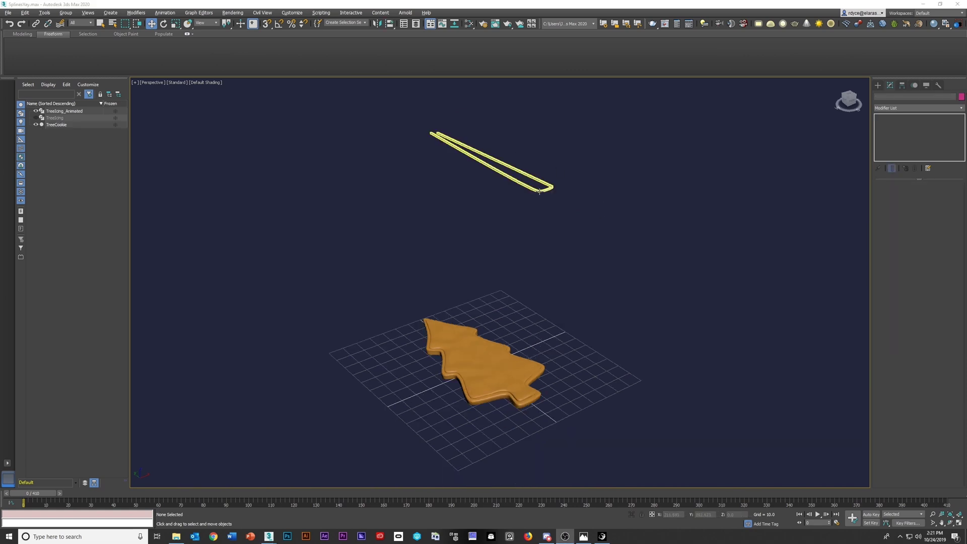
- Set the TreeIcing target amount in TreeIcing_Animated's Spline Morph to 100
{"action": "left_click", "coordinate": [537, 190]}
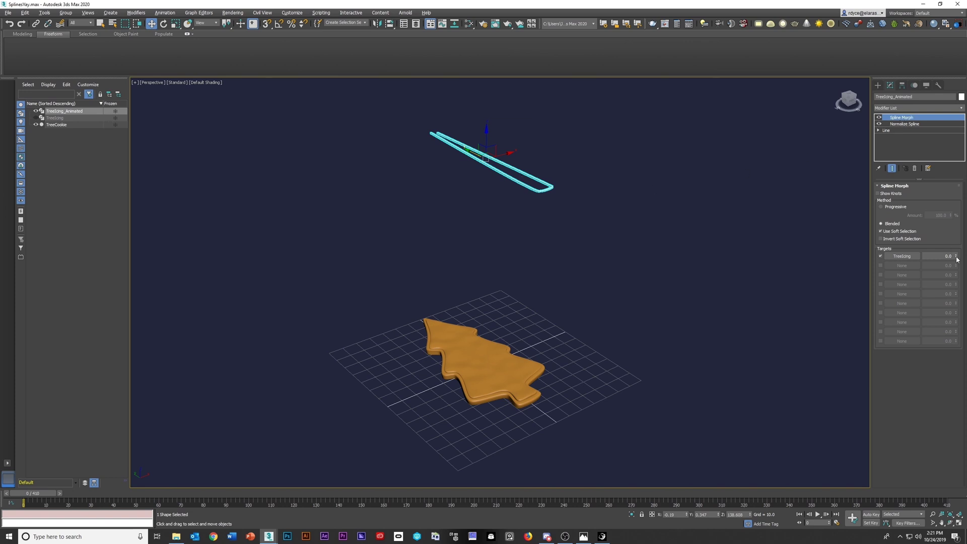
{"action": "left_click_drag", "start_coordinate": [956, 258], "coordinate": [957, 249]}
{"action": "type", "text": "1"}
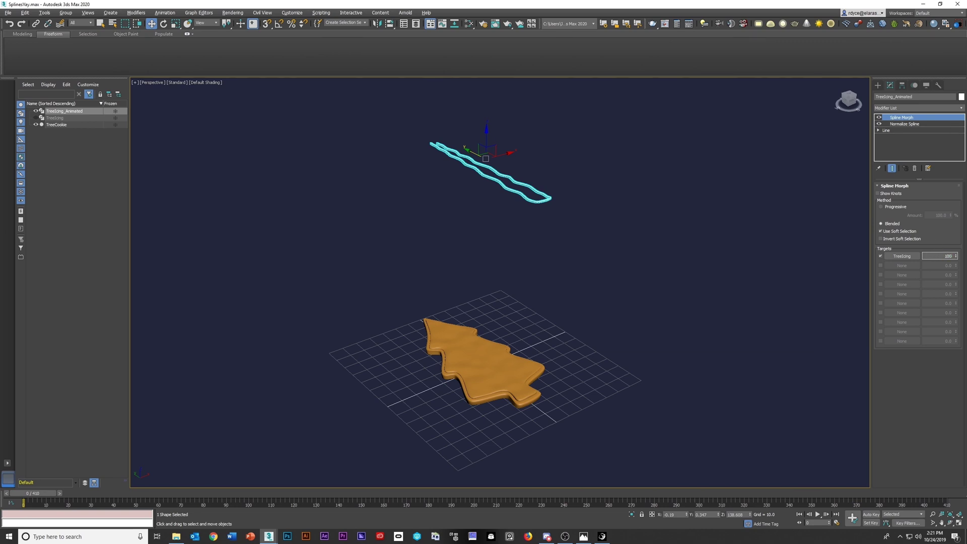
{"action": "key", "text": "Return"}
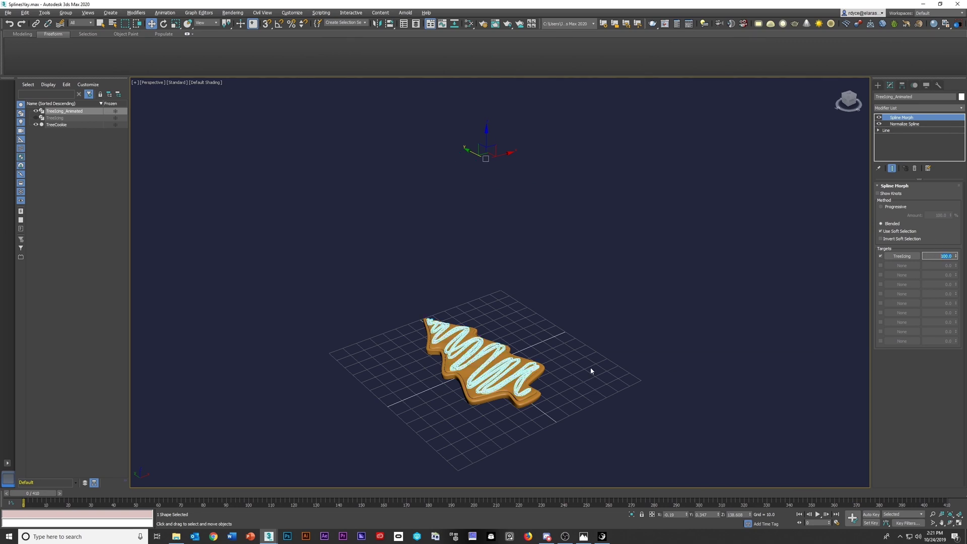
- Create a Point helper above the cookie and align it to TreeIcing_Animated
{"action": "left_click", "coordinate": [878, 85]}
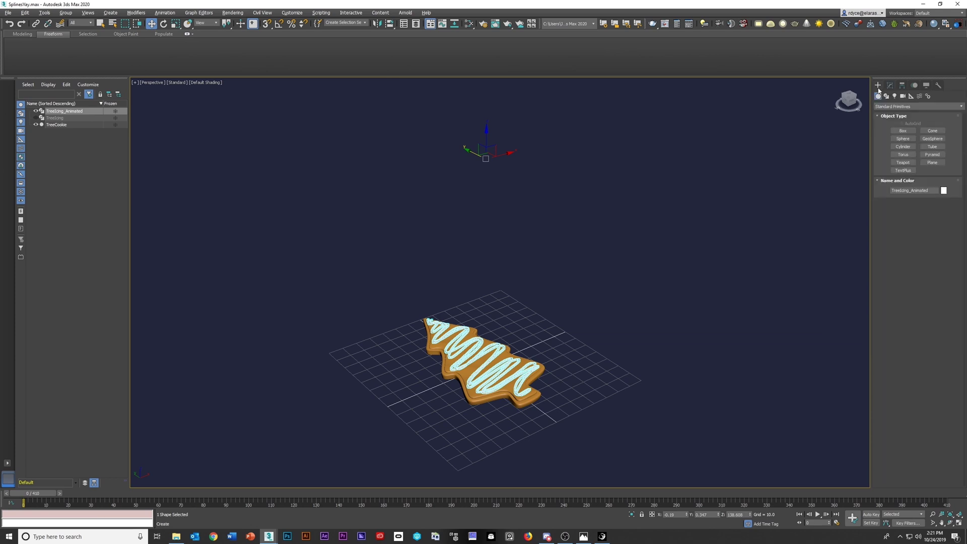
{"action": "left_click", "coordinate": [911, 96]}
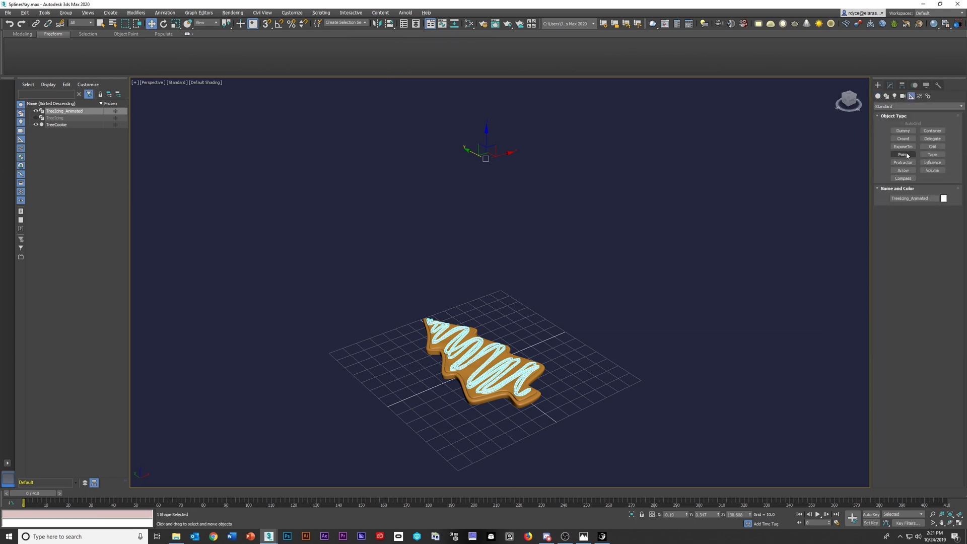
{"action": "left_click", "coordinate": [904, 154]}
{"action": "left_click", "coordinate": [508, 203]}
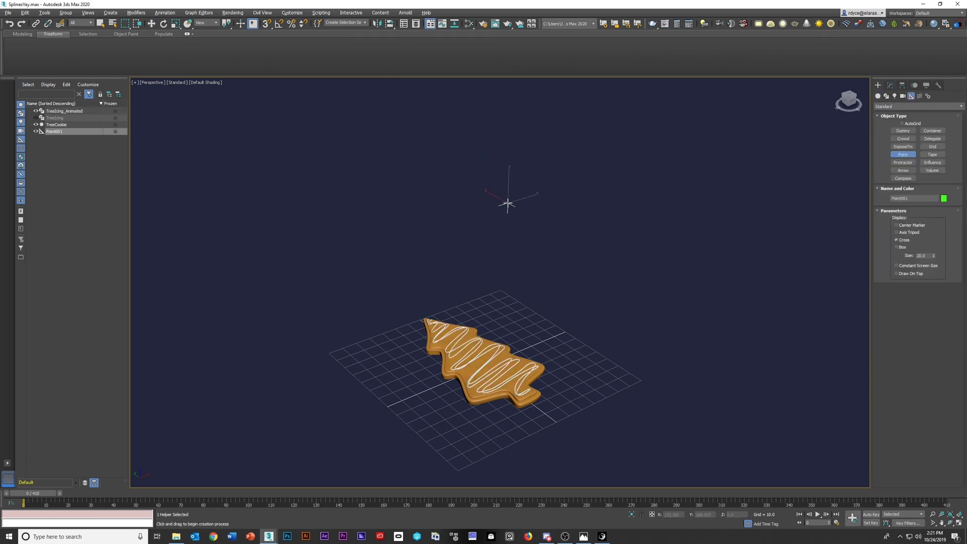
{"action": "left_click", "coordinate": [389, 24]}
{"action": "left_click", "coordinate": [478, 372]}
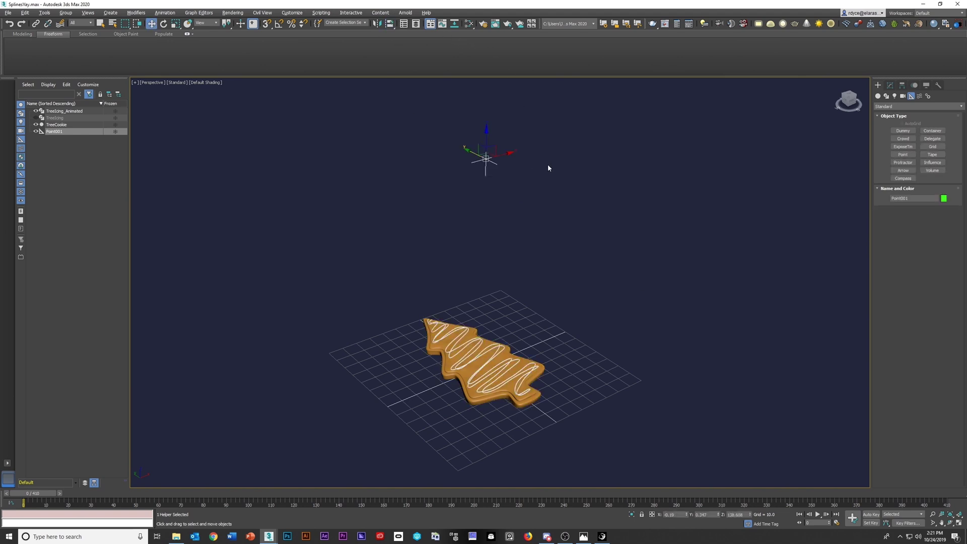
- Rename the point helper SplineInfluencer, set its size to 15, and deselect it
{"action": "double_click", "coordinate": [60, 132]}
{"action": "type", "text": "SplineInfluencer"}
{"action": "key", "text": "Return"}
{"action": "left_click", "coordinate": [893, 86]}
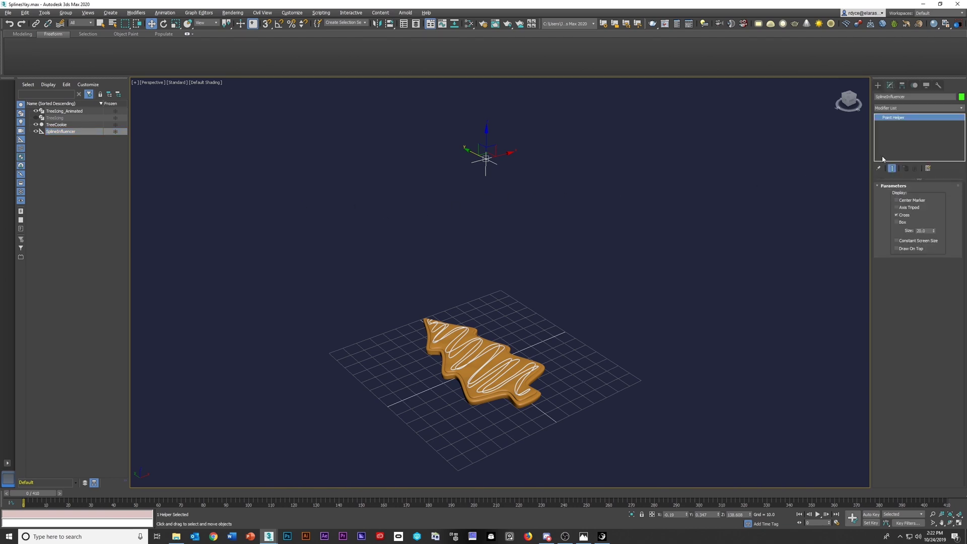
{"action": "left_click_drag", "start_coordinate": [933, 231], "coordinate": [933, 232]}
{"action": "left_click", "coordinate": [539, 217]}
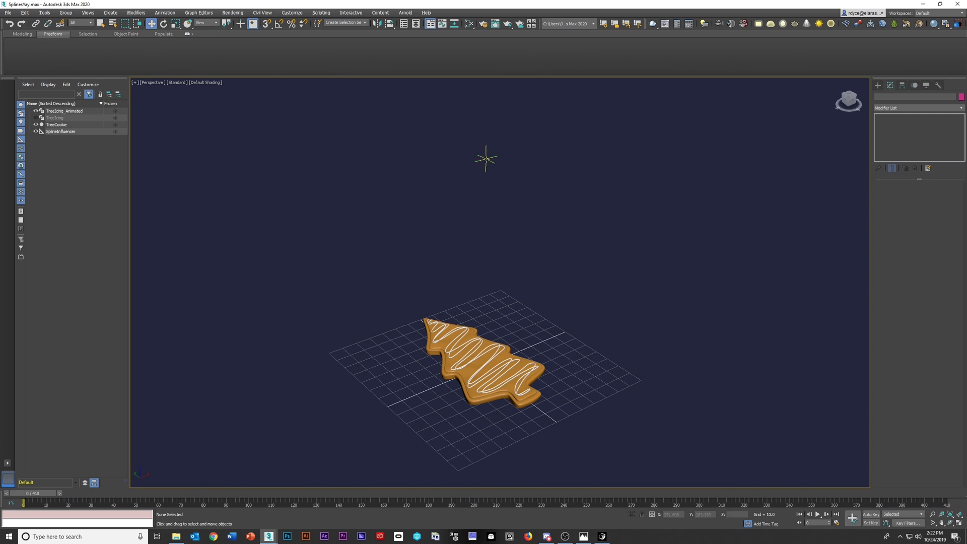
- Try moving the SplineInfluencer helper along its Y axis and undo the move
{"action": "left_click", "coordinate": [485, 157]}
{"action": "left_click_drag", "start_coordinate": [473, 152], "coordinate": [479, 179]}
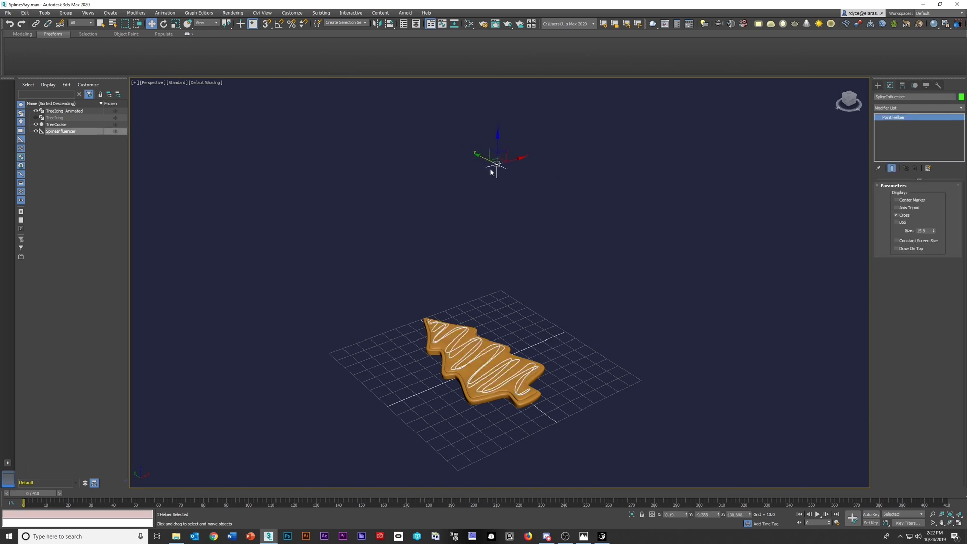
{"action": "key", "text": "ctrl+z"}
- Add a Spline Influence modifier between Normalize Spline and Spline Morph on TreeIcing_Animated, with SplineInfluencer as its influence object
{"action": "left_click", "coordinate": [493, 381]}
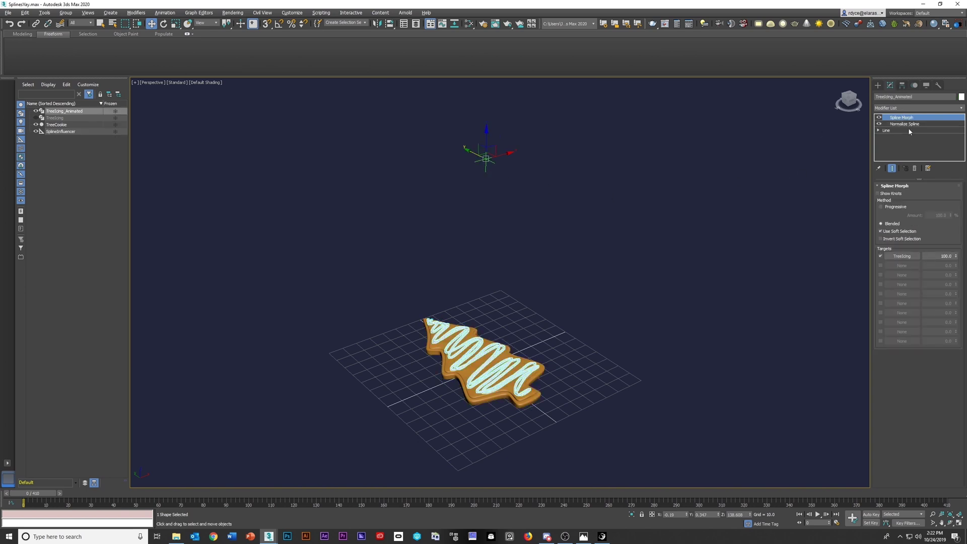
{"action": "left_click", "coordinate": [924, 124]}
{"action": "left_click", "coordinate": [955, 109]}
{"action": "scroll", "coordinate": [923, 365], "scroll_direction": "down", "scroll_amount": 10}
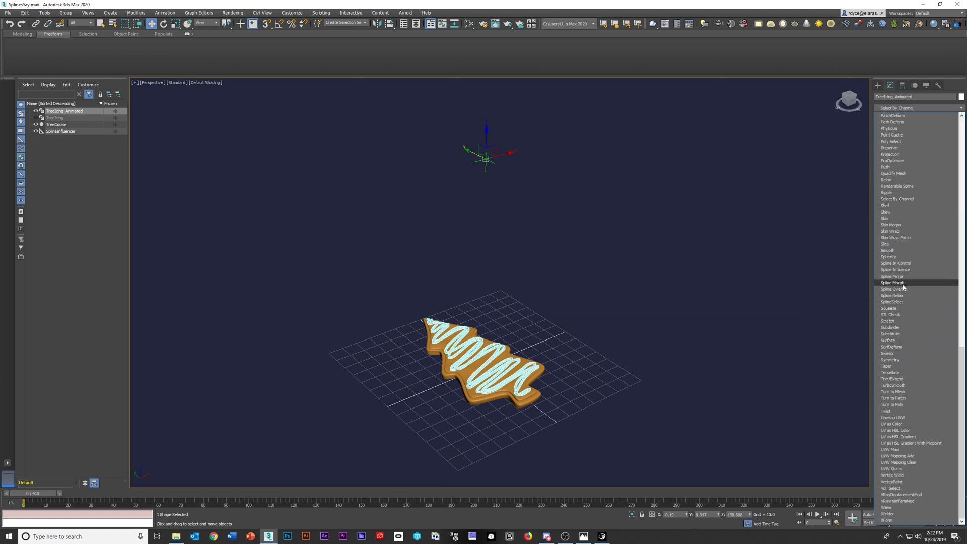
{"action": "left_click", "coordinate": [903, 270]}
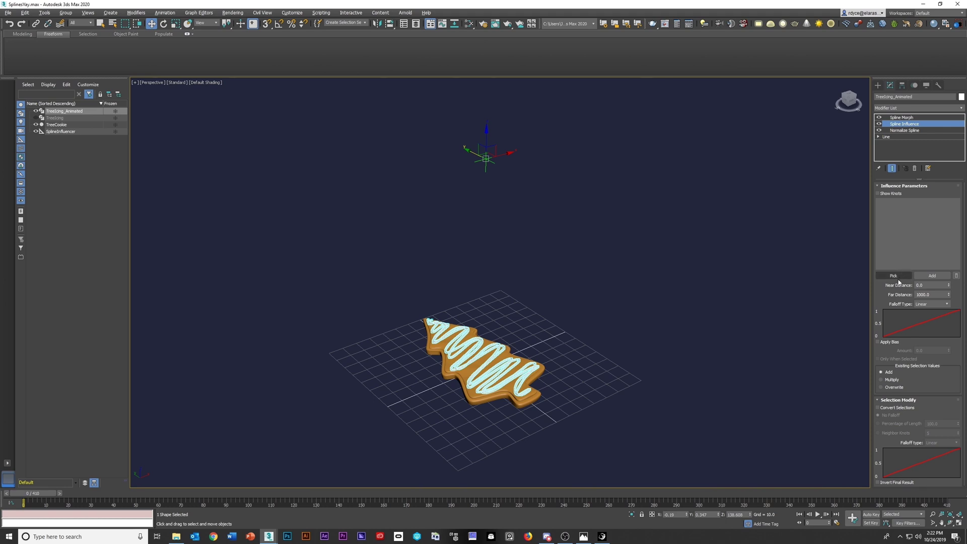
{"action": "left_click", "coordinate": [893, 276]}
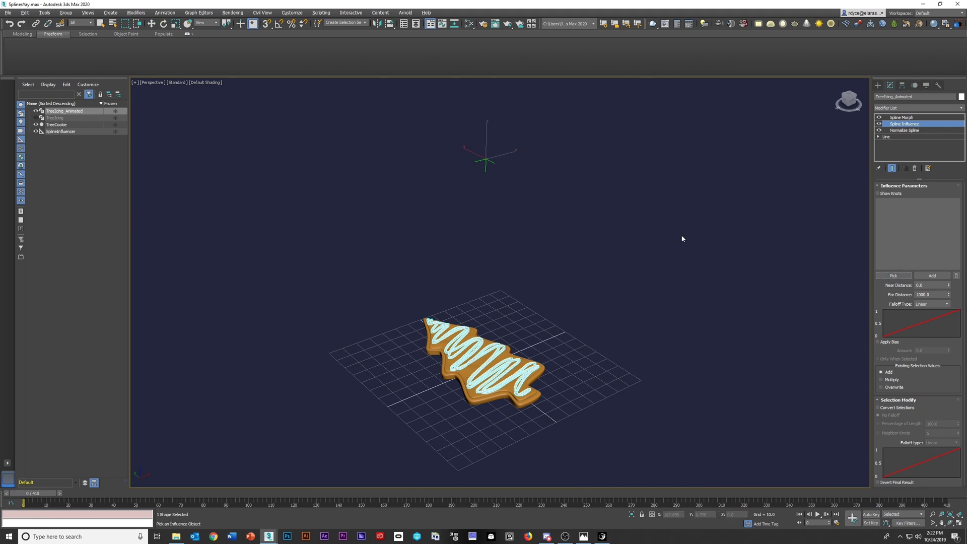
{"action": "left_click", "coordinate": [485, 163]}
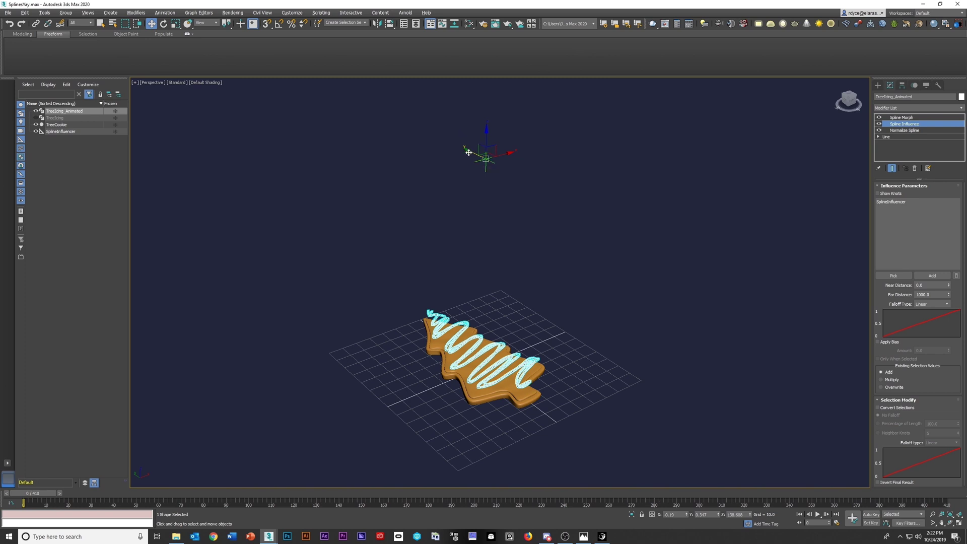
- Move the SplineInfluencer helper along Y beyond the end of the cookie and select TreeIcing_Animated at its Spline Morph level
{"action": "left_click", "coordinate": [485, 160]}
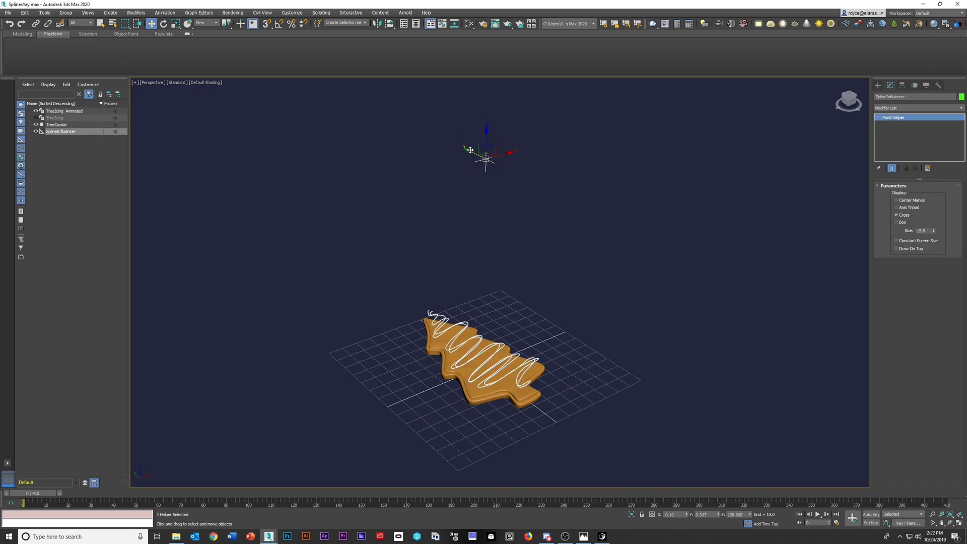
{"action": "left_click_drag", "start_coordinate": [595, 240], "coordinate": [426, 237]}
{"action": "left_click", "coordinate": [526, 350]}
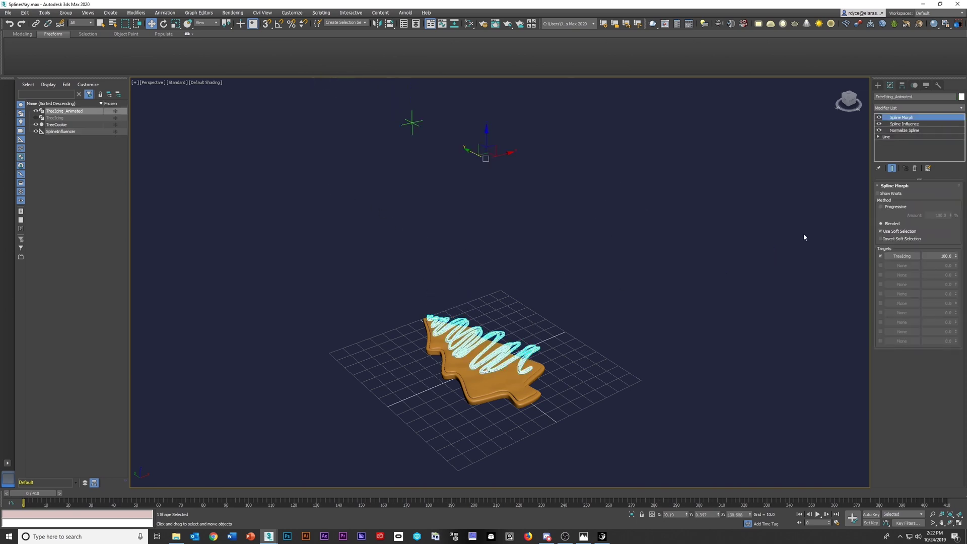
- Check TreeIcing_Animated at its Line base level and move the SplineInfluencer helper along Y to the middle of the raised line
{"action": "left_click", "coordinate": [895, 138]}
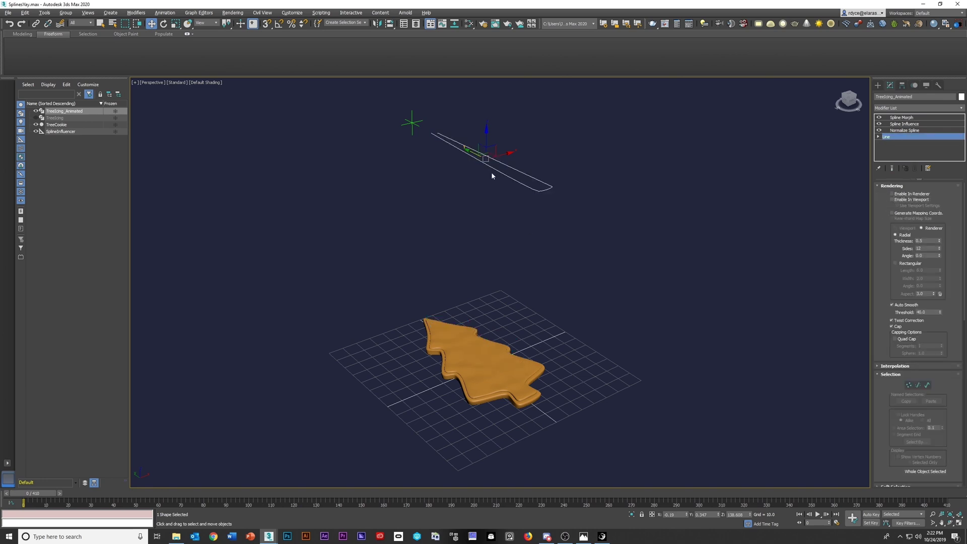
{"action": "left_click", "coordinate": [411, 123]}
{"action": "left_click_drag", "start_coordinate": [397, 112], "coordinate": [468, 213]}
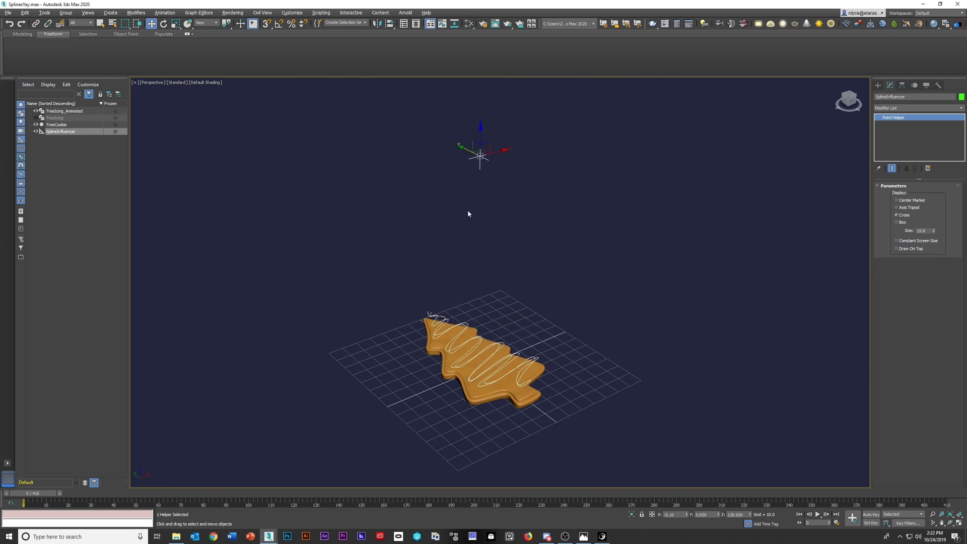
- Try a Far Distance of 50 in TreeIcing_Animated's Spline Influence modifier and raise it to about 142
{"action": "left_click", "coordinate": [498, 352]}
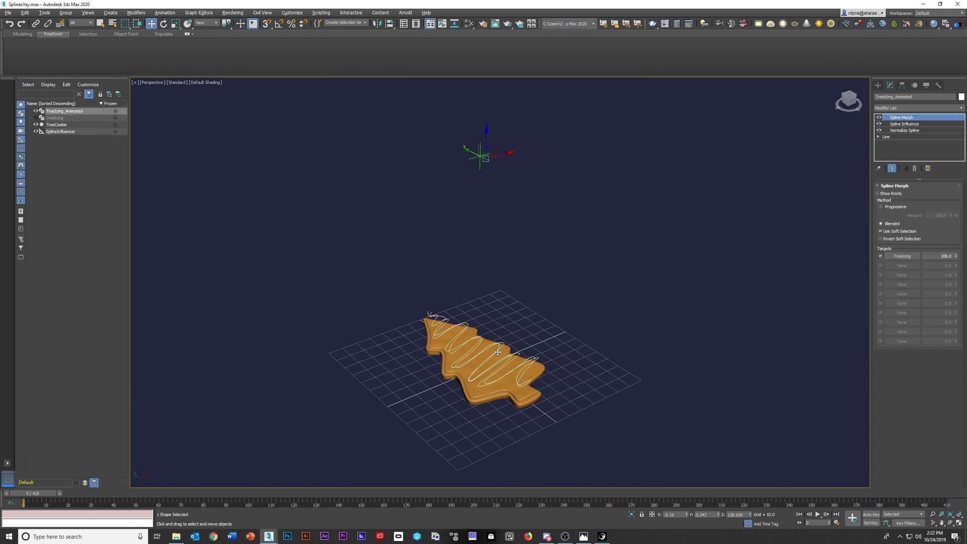
{"action": "left_click", "coordinate": [909, 124]}
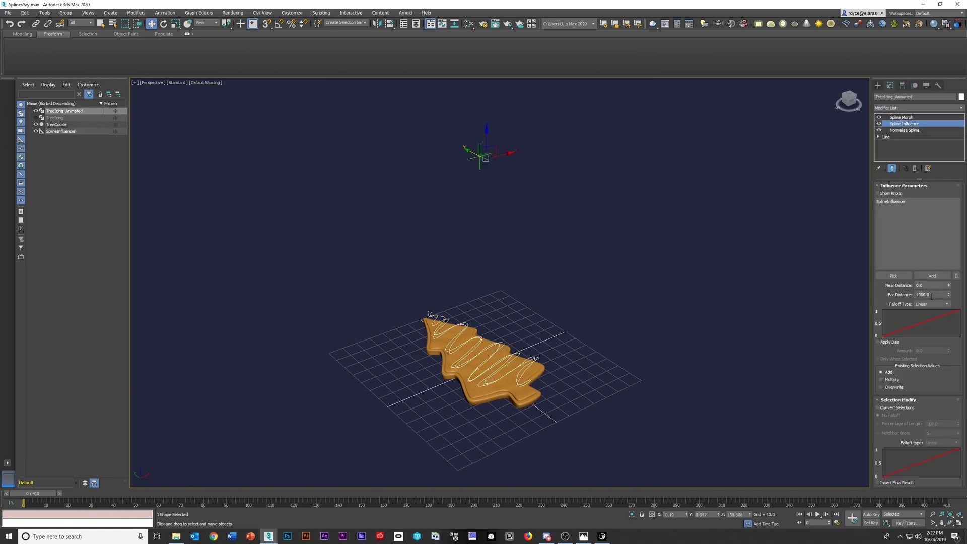
{"action": "double_click", "coordinate": [935, 294]}
{"action": "type", "text": "50"}
{"action": "key", "text": "Return"}
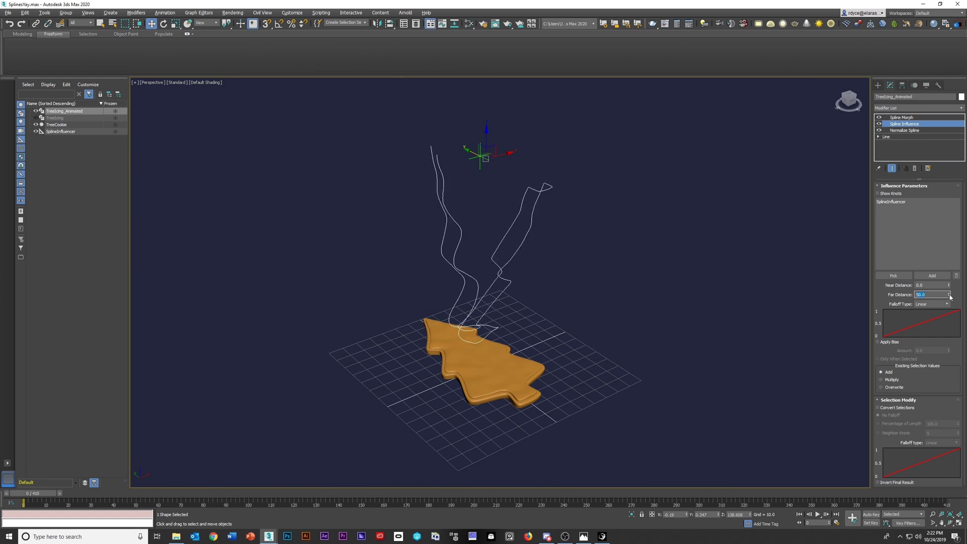
{"action": "left_click_drag", "start_coordinate": [948, 296], "coordinate": [939, 221]}
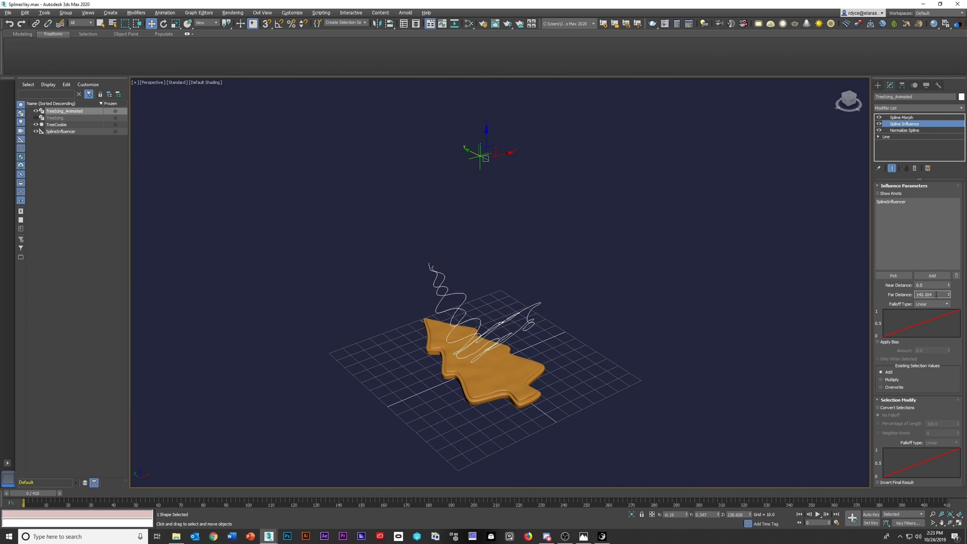
- Set the Spline Influence Far Distance to 135 and the Near Distance to 140
{"action": "type", "text": "135"}
{"action": "key", "text": "Return"}
{"action": "key", "text": "shift+Tab"}
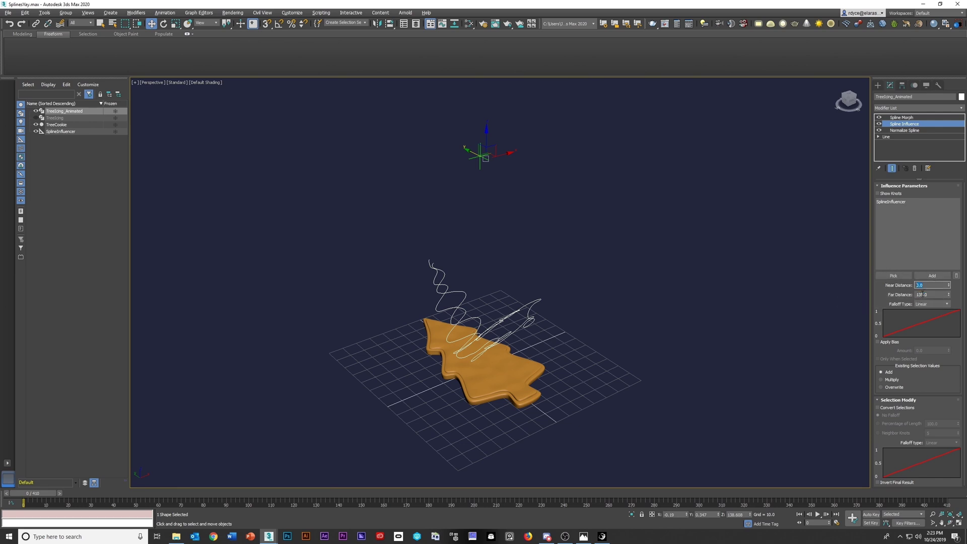
{"action": "key", "text": "Return"}
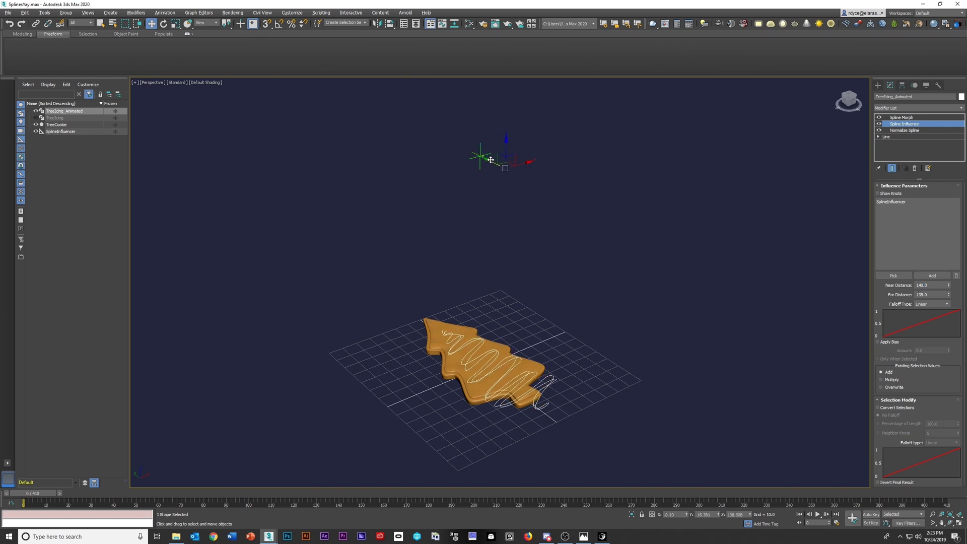
- Move the SplineInfluencer helper along Y far past the cookie's tip, well clear of the raised line
{"action": "left_click_drag", "start_coordinate": [483, 163], "coordinate": [395, 241]}
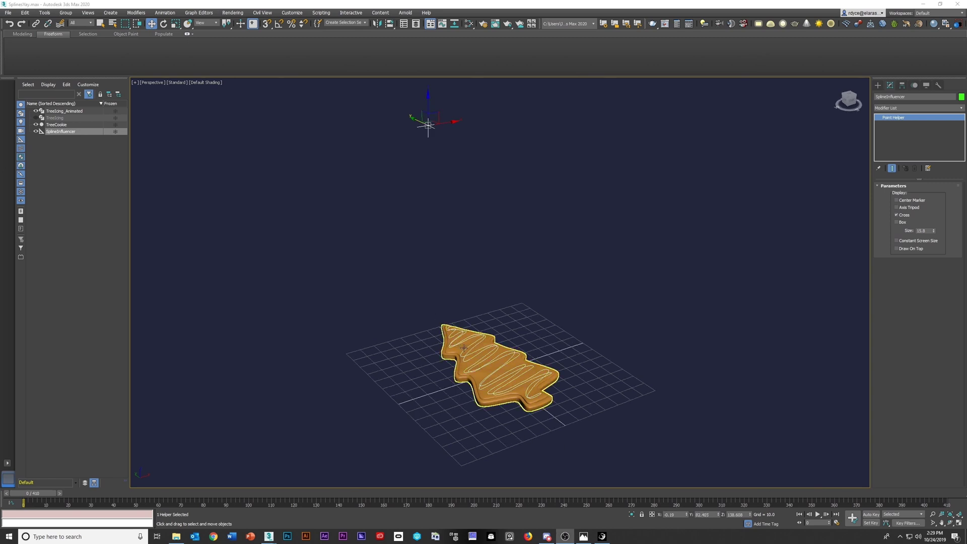
{"action": "middle_click_drag", "start_coordinate": [434, 246], "coordinate": [468, 236], "text": "alt"}
{"action": "left_click_drag", "start_coordinate": [429, 126], "coordinate": [231, 156]}
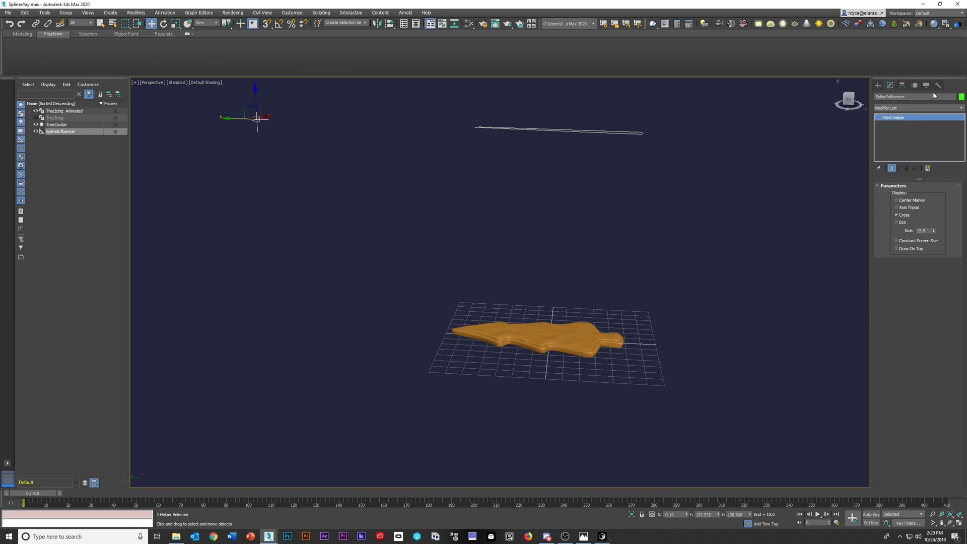
- Create a sphere with a radius of about 52 and align it to the SplineInfluencer helper
{"action": "left_click", "coordinate": [878, 85]}
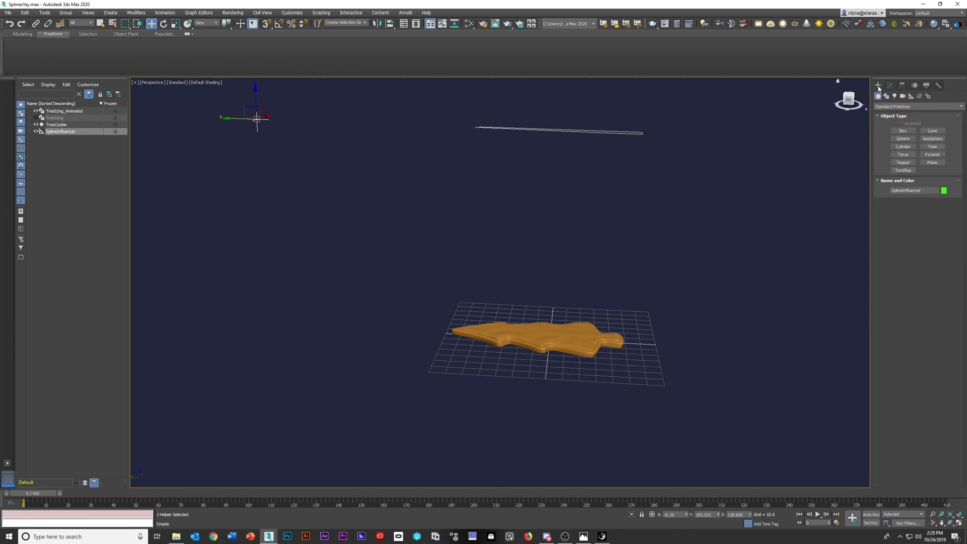
{"action": "left_click", "coordinate": [903, 138]}
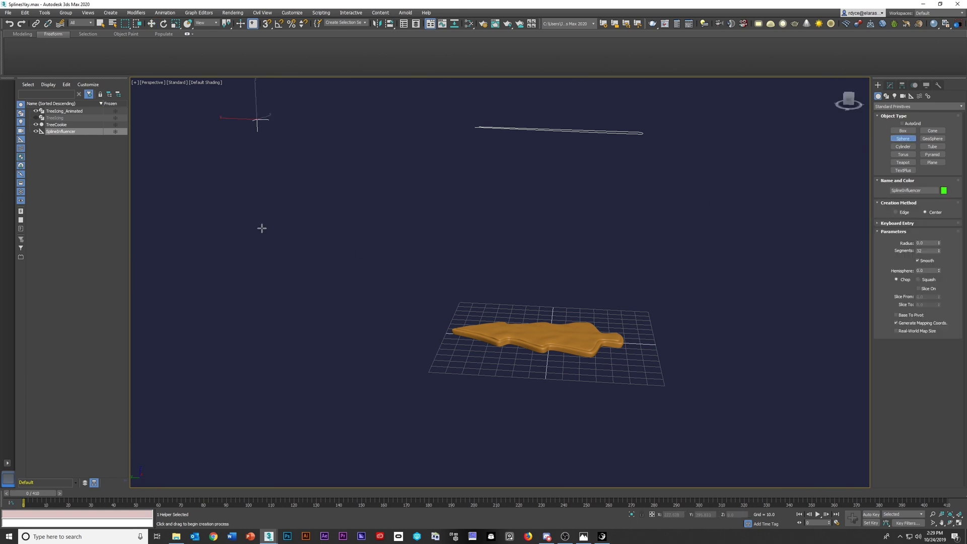
{"action": "left_click_drag", "start_coordinate": [294, 231], "coordinate": [271, 245]}
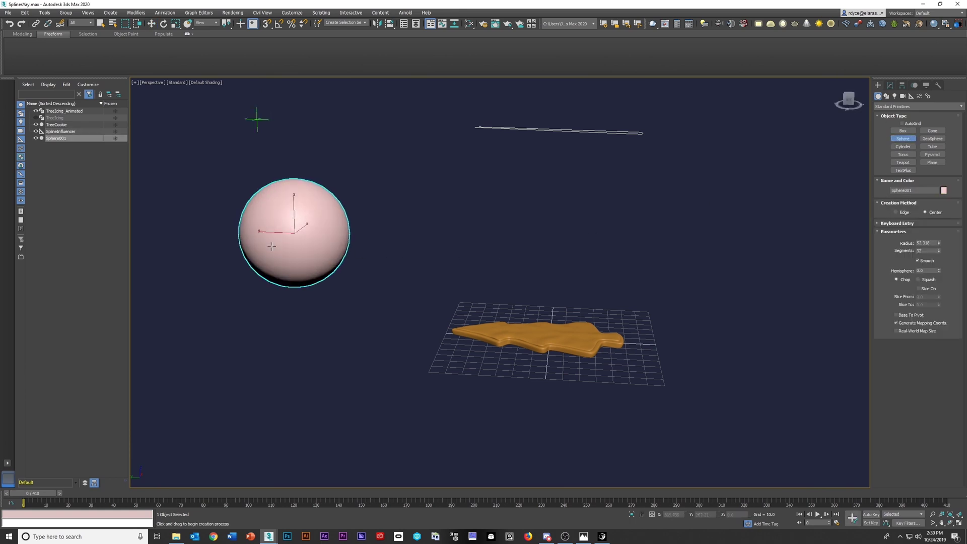
{"action": "key", "text": "w"}
{"action": "key", "text": "shift+a"}
{"action": "left_click", "coordinate": [257, 119]}
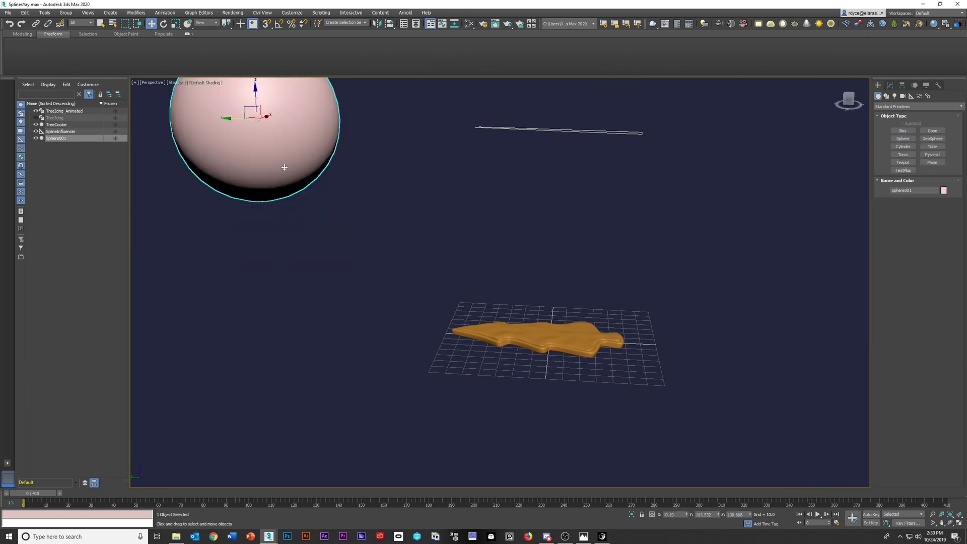
- Set the sphere's radius to 140 to match the Near Distance
{"action": "left_click", "coordinate": [890, 87]}
{"action": "double_click", "coordinate": [934, 198]}
{"action": "type", "text": "140"}
{"action": "key", "text": "Return"}
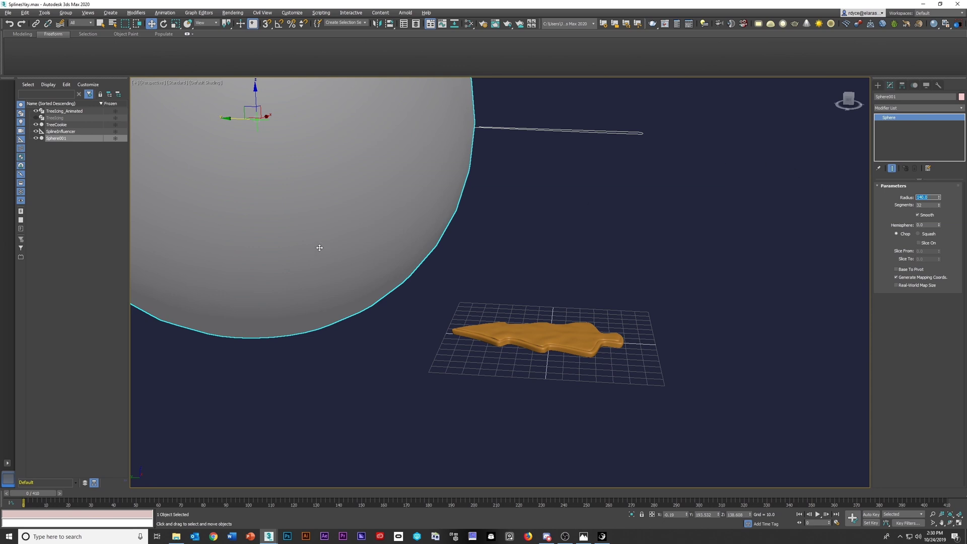
- Clone the sphere as a copy named Sphere002, set its radius to 135, and deselect it
{"action": "right_click", "coordinate": [320, 247]}
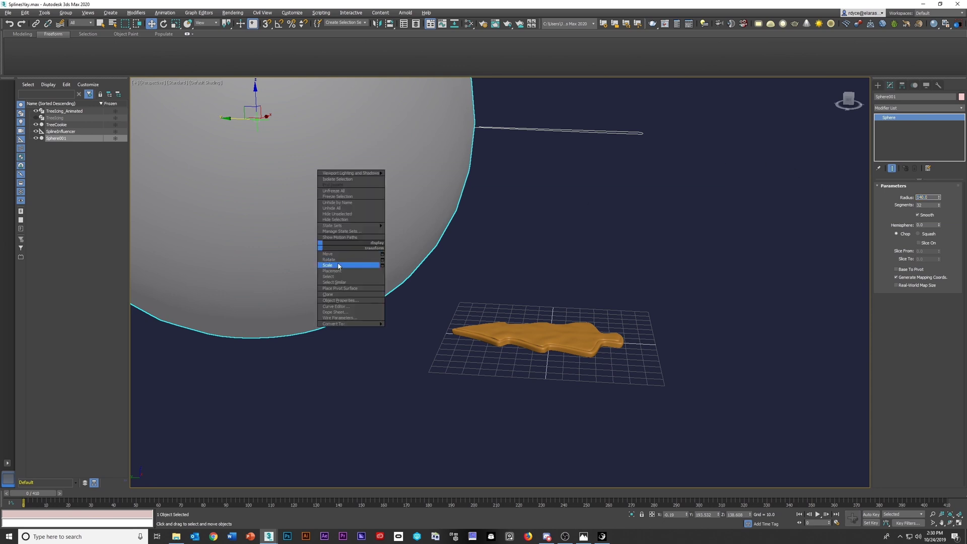
{"action": "left_click", "coordinate": [330, 294]}
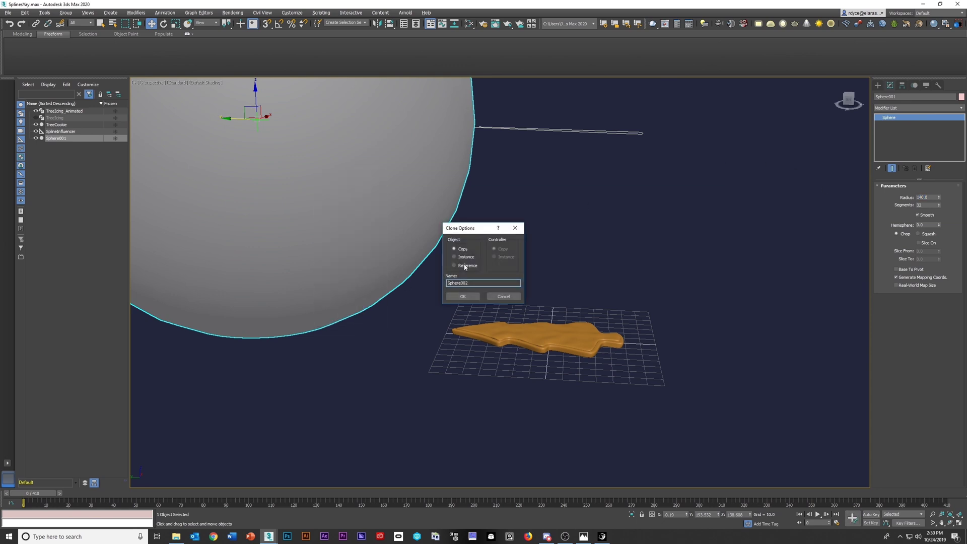
{"action": "left_click", "coordinate": [459, 296]}
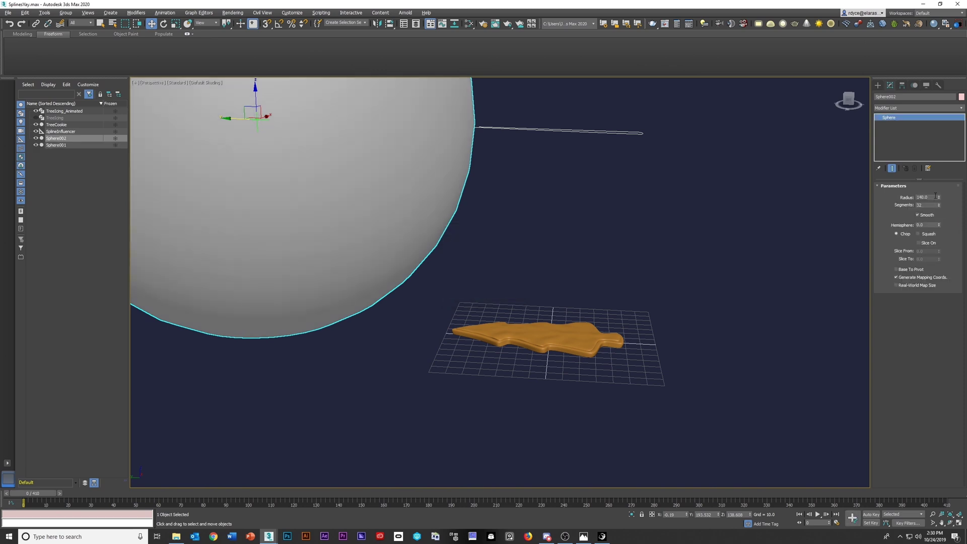
{"action": "type", "text": "135"}
{"action": "key", "text": "Return"}
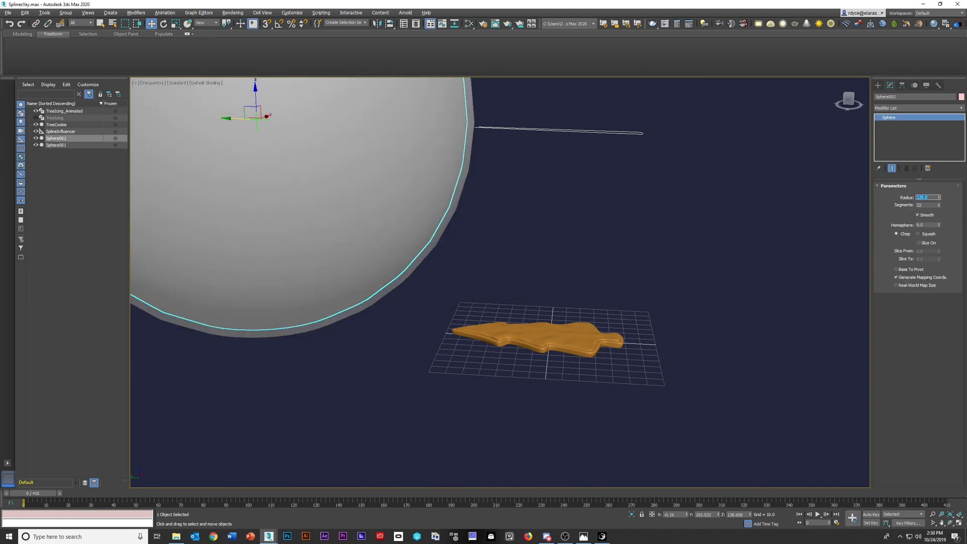
{"action": "left_click", "coordinate": [600, 269]}
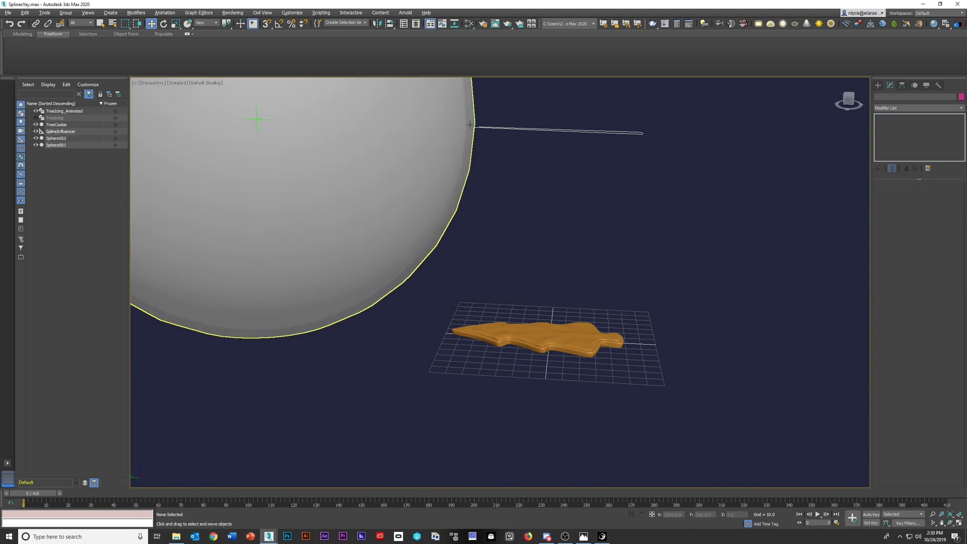
- Change the object color of Sphere002 to purple and deselect it
{"action": "left_click", "coordinate": [88, 140]}
{"action": "left_click", "coordinate": [961, 97]}
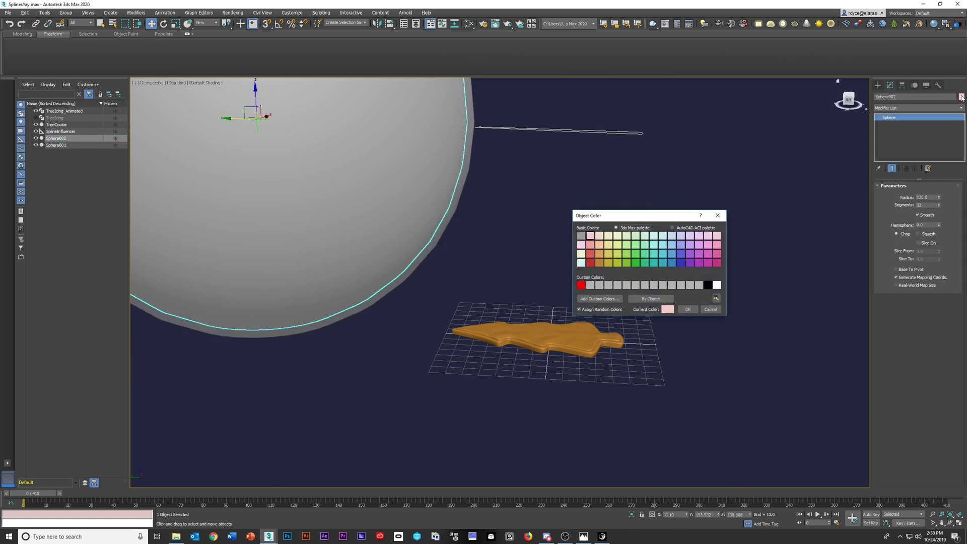
{"action": "left_click", "coordinate": [700, 261]}
{"action": "left_click", "coordinate": [688, 310]}
{"action": "left_click", "coordinate": [688, 293]}
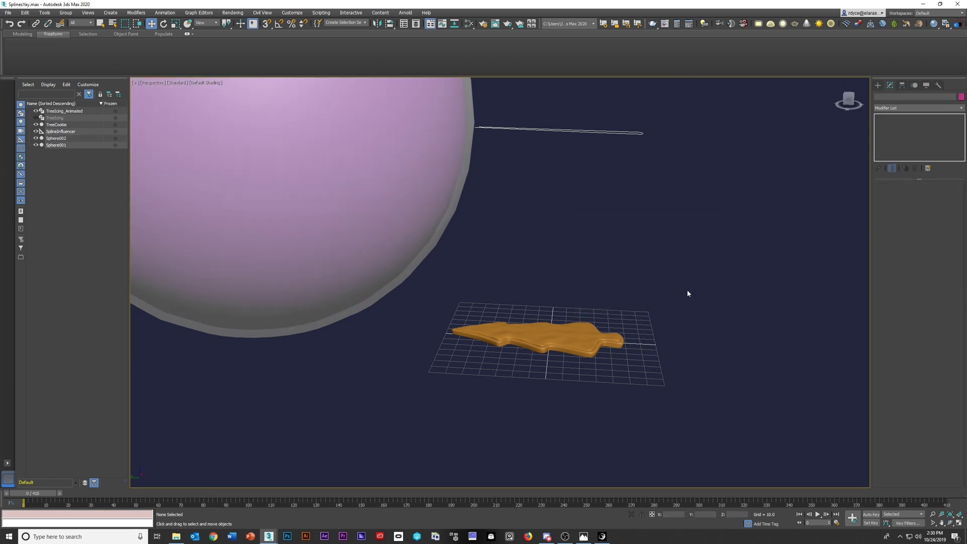
- Enable Draw On Top for the SplineInfluencer helper and deselect it
{"action": "left_click", "coordinate": [58, 138]}
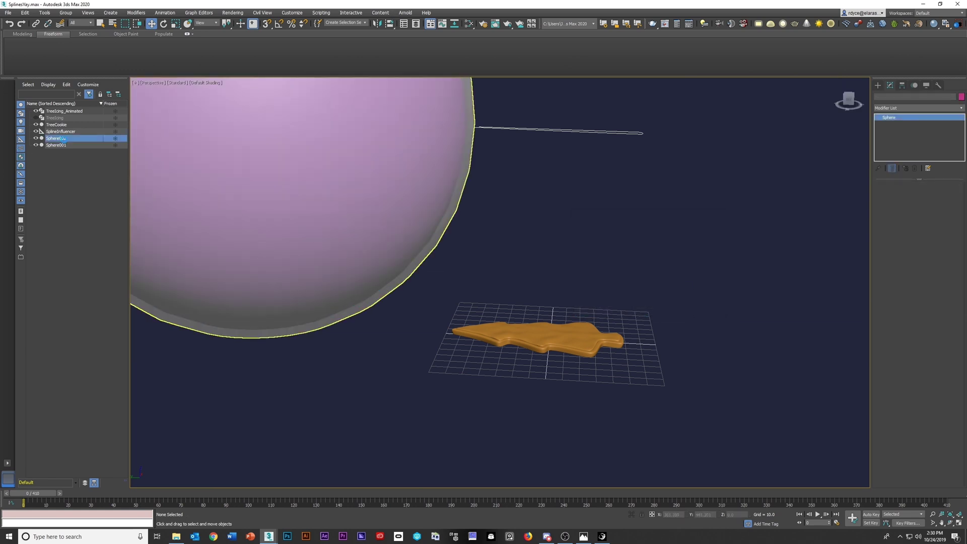
{"action": "left_click", "coordinate": [65, 131]}
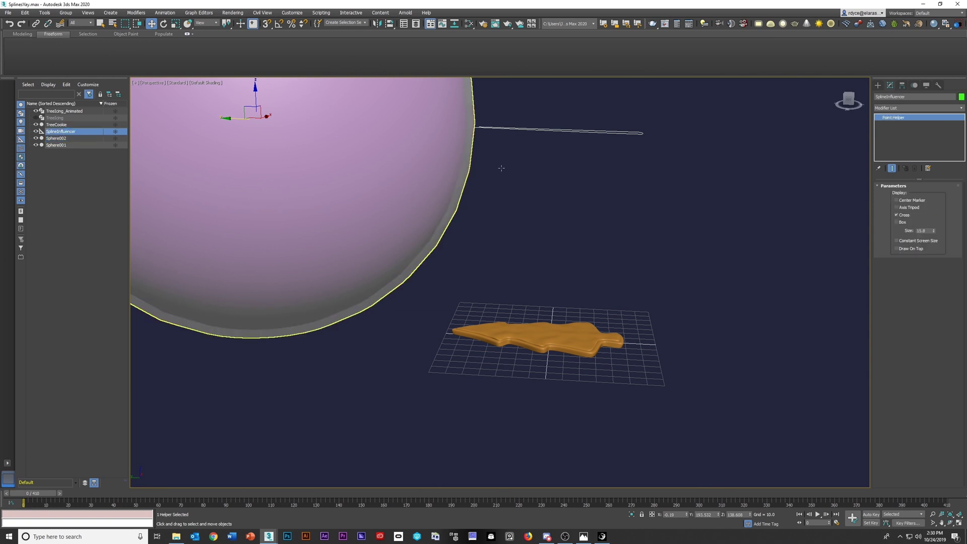
{"action": "left_click", "coordinate": [633, 260]}
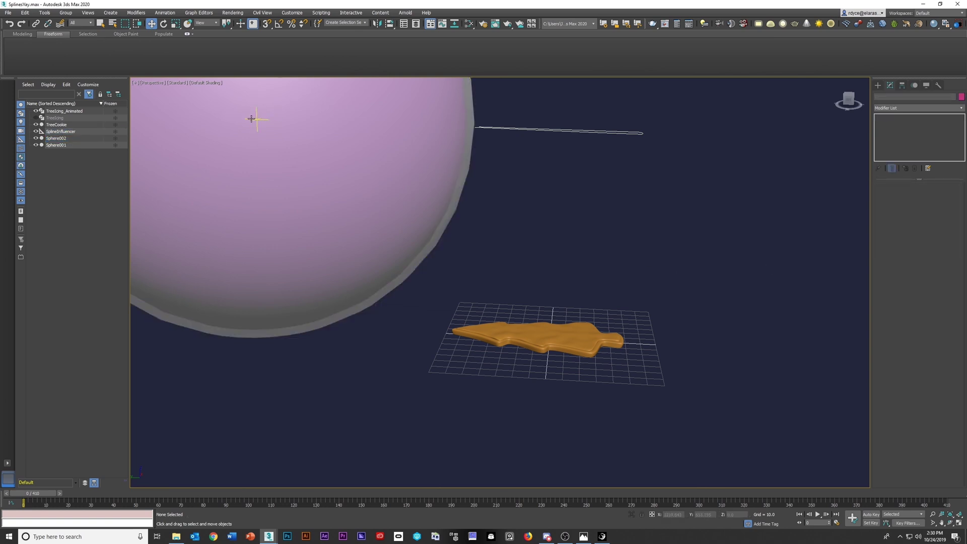
- Parent Sphere001 and Sphere002 to the SplineInfluencer helper and test moving the helper along Y
{"action": "left_click", "coordinate": [58, 138]}
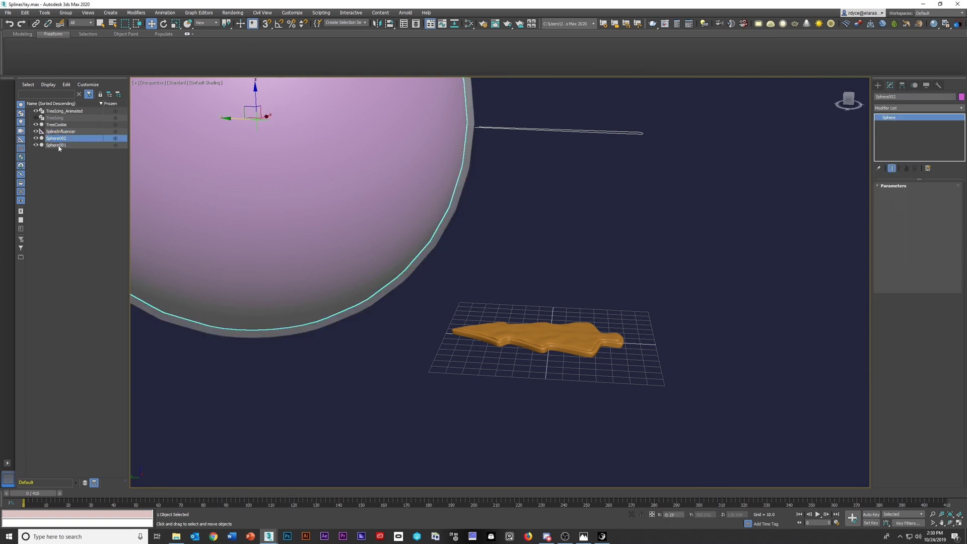
{"action": "left_click", "coordinate": [58, 144], "text": "ctrl"}
{"action": "left_click_drag", "start_coordinate": [58, 144], "coordinate": [61, 132]}
{"action": "left_click", "coordinate": [61, 132]}
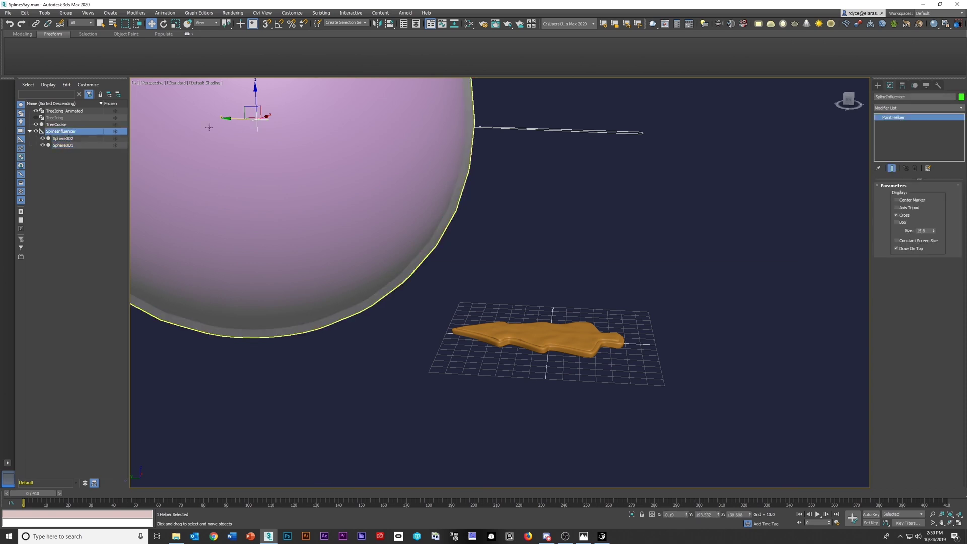
{"action": "left_click_drag", "start_coordinate": [236, 118], "coordinate": [238, 142]}
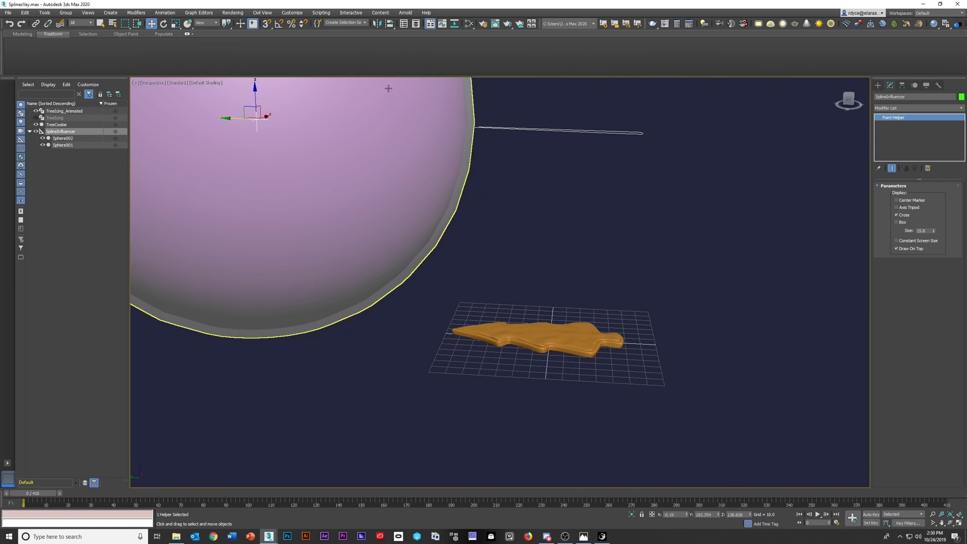
- Set the Far Distance of TreeIcing_Animated's Spline Influence modifier to 50
{"action": "left_click", "coordinate": [507, 126]}
{"action": "left_click", "coordinate": [912, 123]}
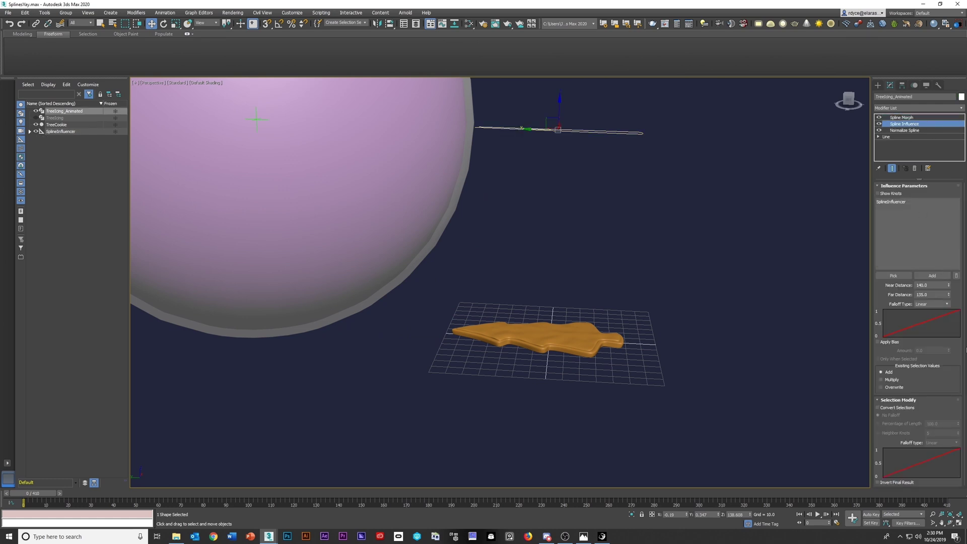
{"action": "double_click", "coordinate": [919, 296]}
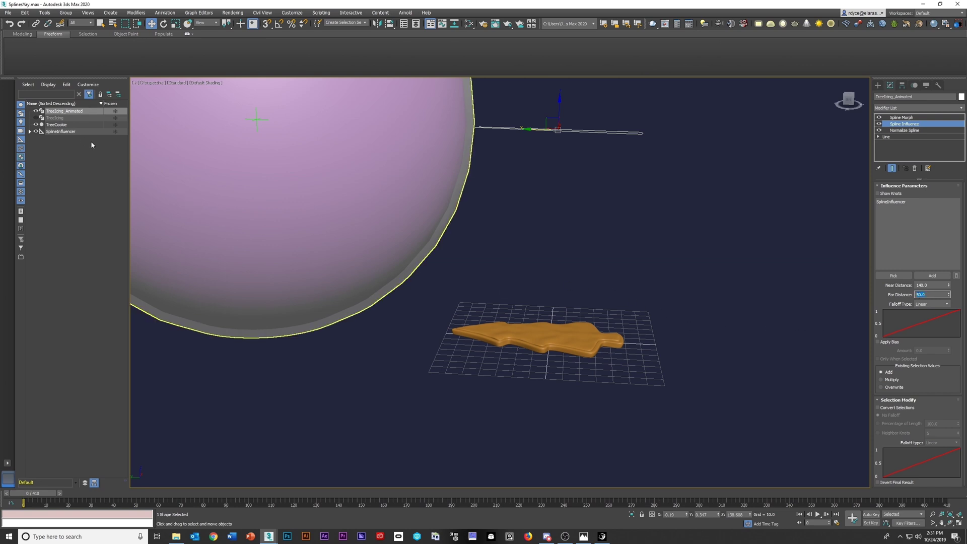
- Set the radius of Sphere002 under SplineInfluencer to 50 to match the Far Distance
{"action": "left_click", "coordinate": [30, 131]}
{"action": "left_click", "coordinate": [62, 138]}
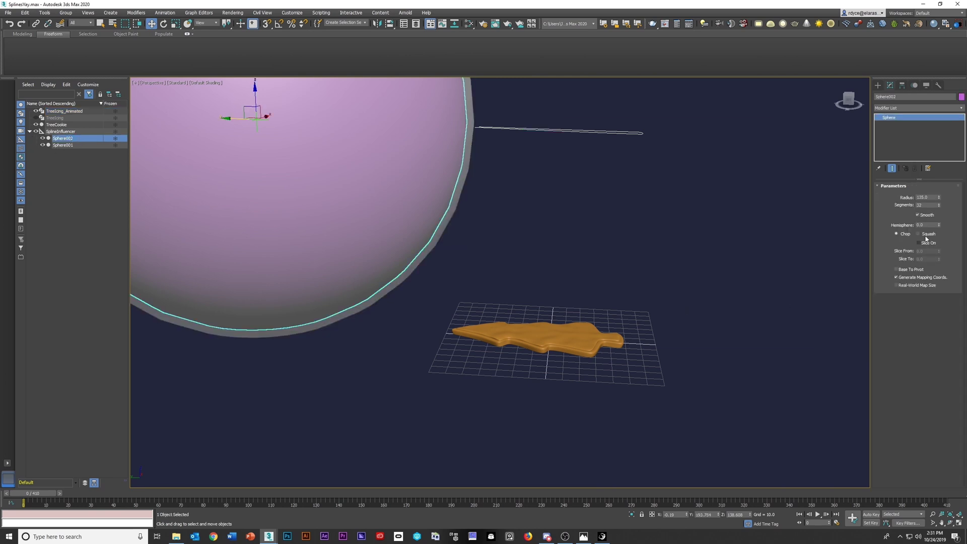
{"action": "double_click", "coordinate": [934, 197]}
{"action": "type", "text": "50"}
{"action": "key", "text": "Return"}
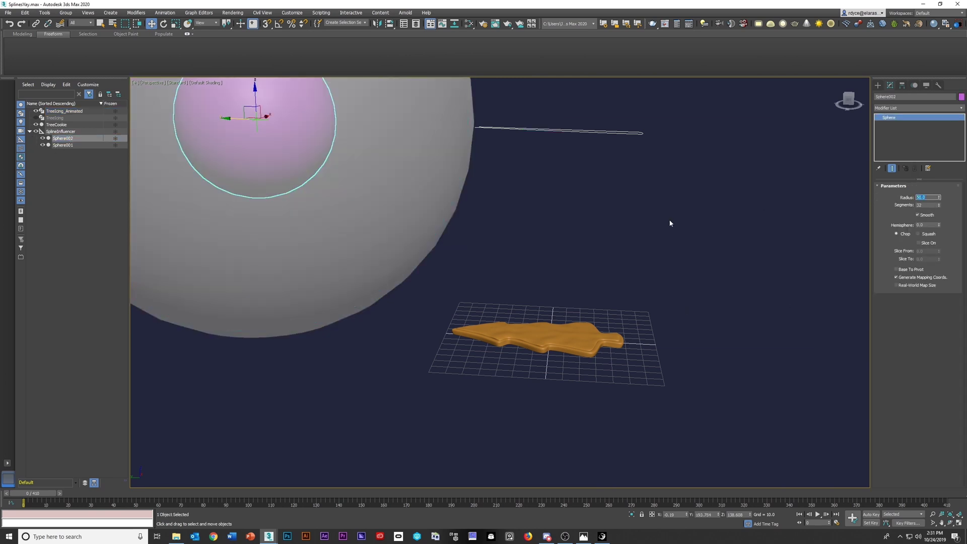
- Move the SplineInfluencer helper along Y farther from the raised line and select TreeIcing_Animated
{"action": "left_click", "coordinate": [252, 118]}
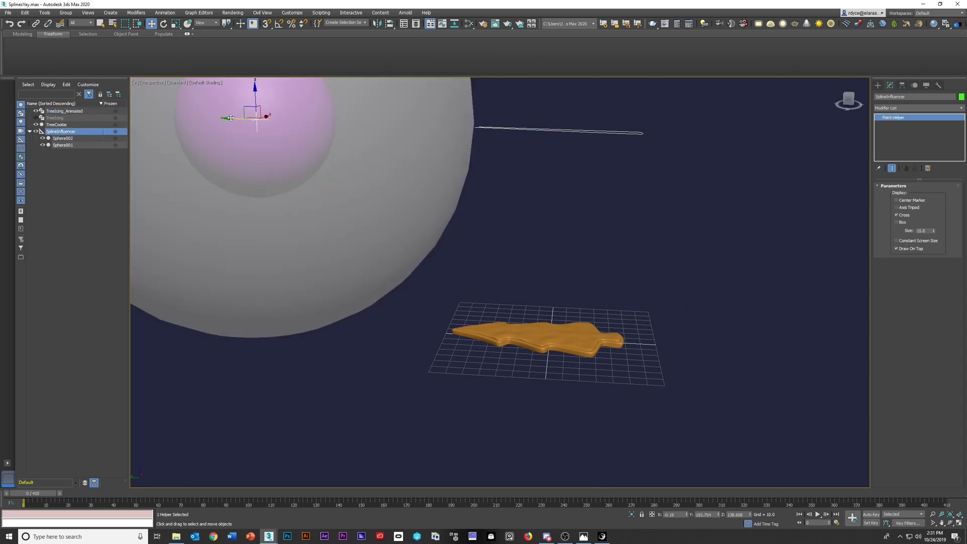
{"action": "left_click_drag", "start_coordinate": [229, 118], "coordinate": [217, 215]}
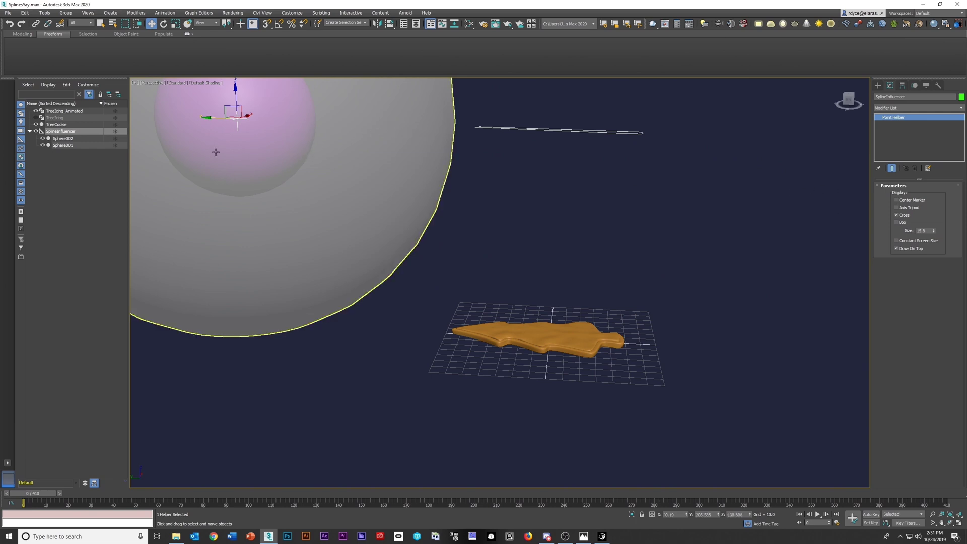
{"action": "left_click", "coordinate": [594, 131]}
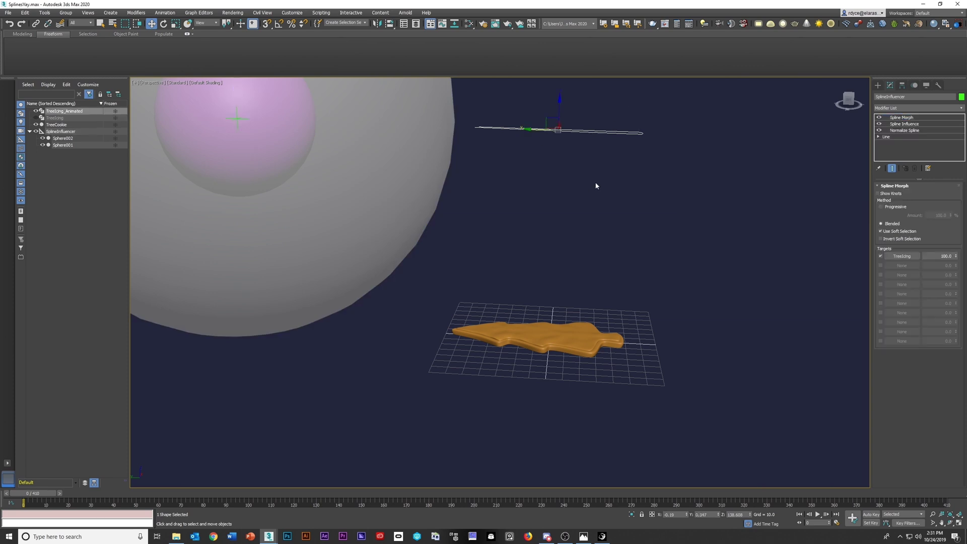
- Set the Far Distance of TreeIcing_Animated's Spline Influence modifier to 135
{"action": "left_click", "coordinate": [921, 124]}
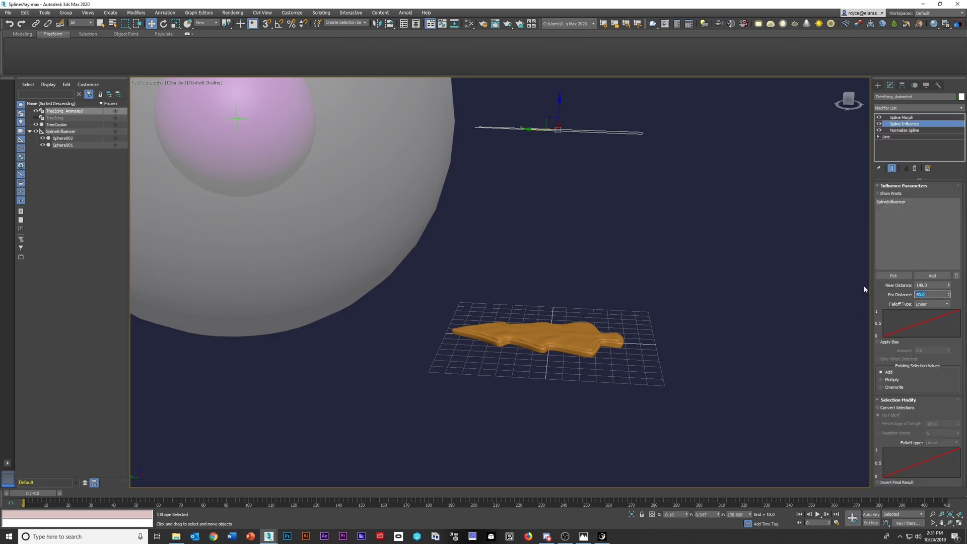
{"action": "type", "text": "135"}
{"action": "key", "text": "Return"}
- Set the radius of Sphere002 under SplineInfluencer to 138
{"action": "left_click", "coordinate": [70, 145]}
{"action": "left_click", "coordinate": [71, 140]}
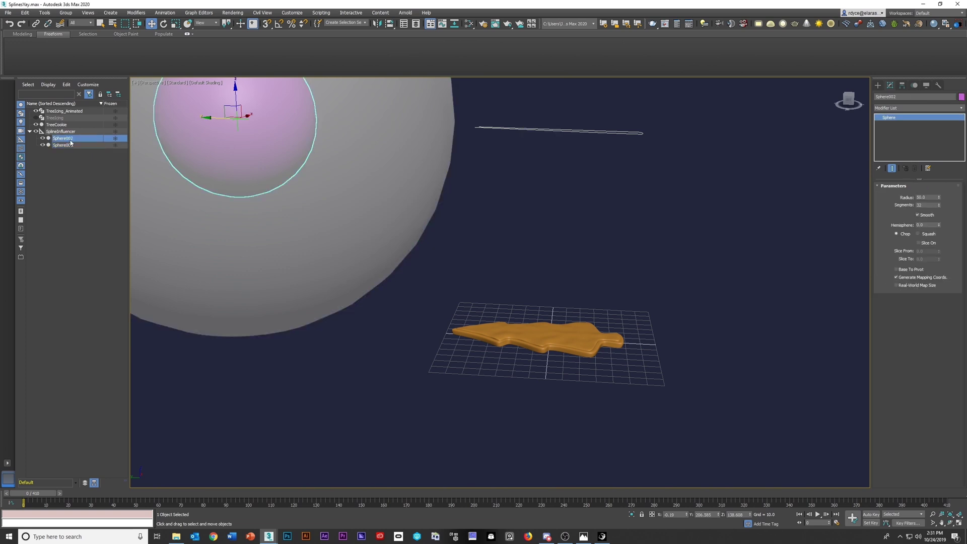
{"action": "left_click", "coordinate": [926, 197]}
{"action": "type", "text": "138.60"}
{"action": "key", "text": "Return"}
- Move the SplineInfluencer helper slightly along Y toward the raised line and hide Sphere001 and Sphere002
{"action": "left_click", "coordinate": [216, 120]}
{"action": "left_click_drag", "start_coordinate": [215, 120], "coordinate": [221, 156]}
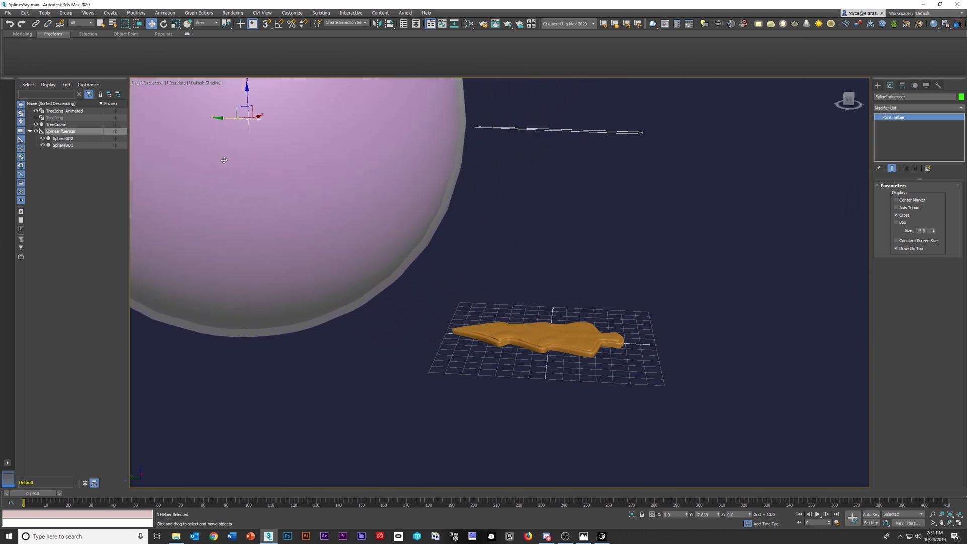
{"action": "left_click", "coordinate": [68, 140]}
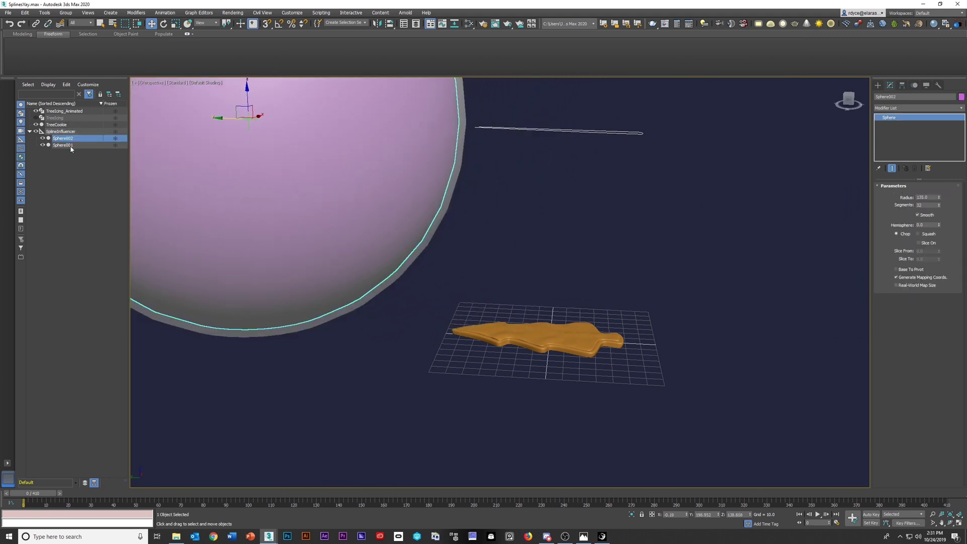
{"action": "left_click", "coordinate": [70, 146], "text": "ctrl"}
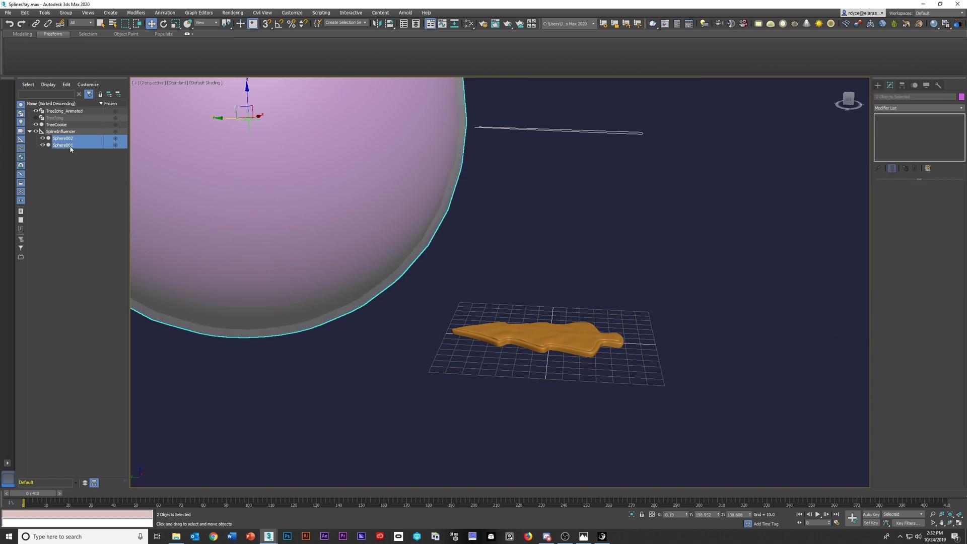
{"action": "left_click", "coordinate": [42, 139]}
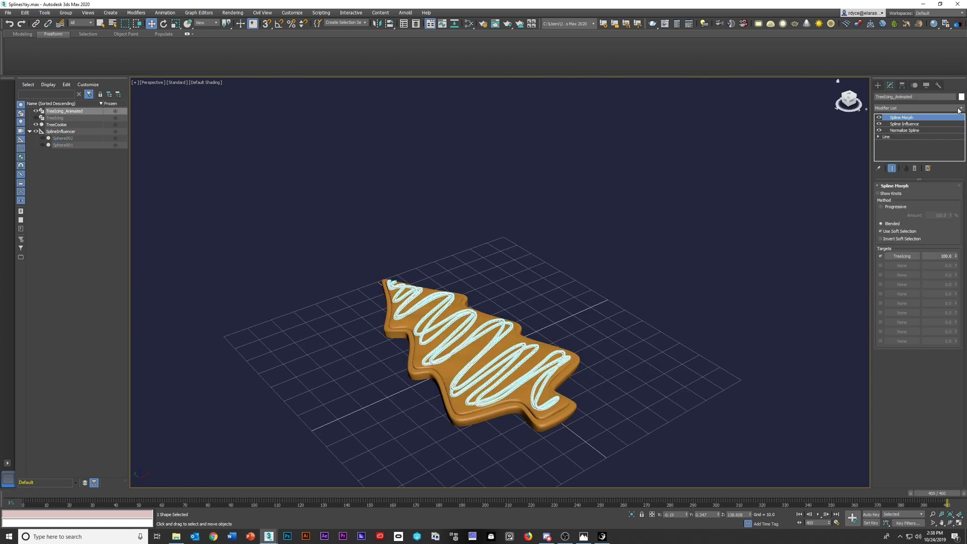
- Add an Edit Spline modifier above Spline Morph on TreeIcing_Animated and enter its Vertex sub-object level
{"action": "left_click", "coordinate": [959, 110]}
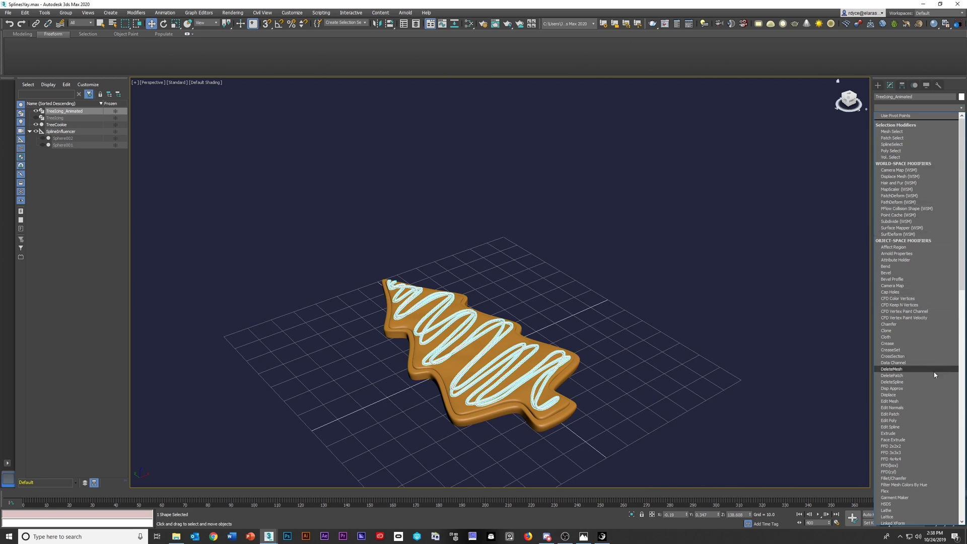
{"action": "left_click", "coordinate": [908, 426]}
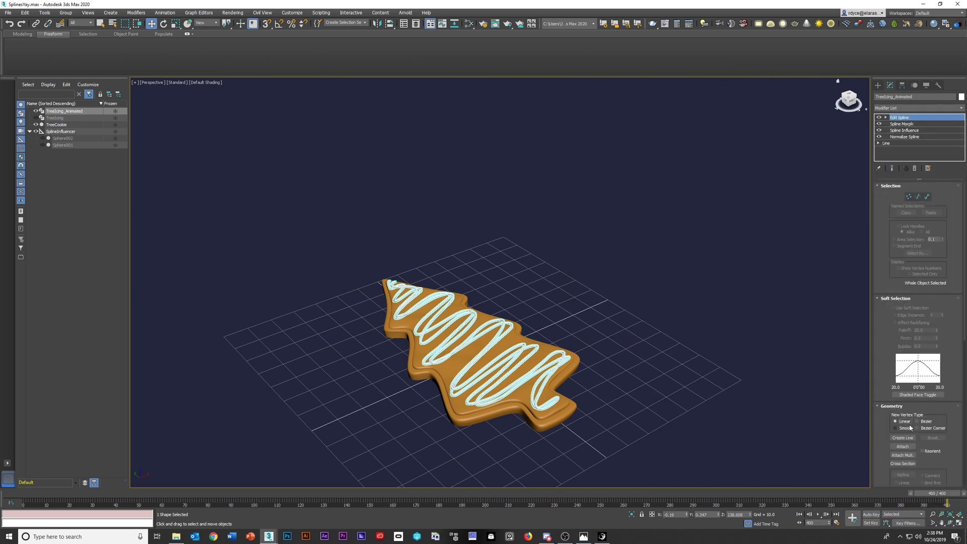
{"action": "left_click", "coordinate": [908, 197]}
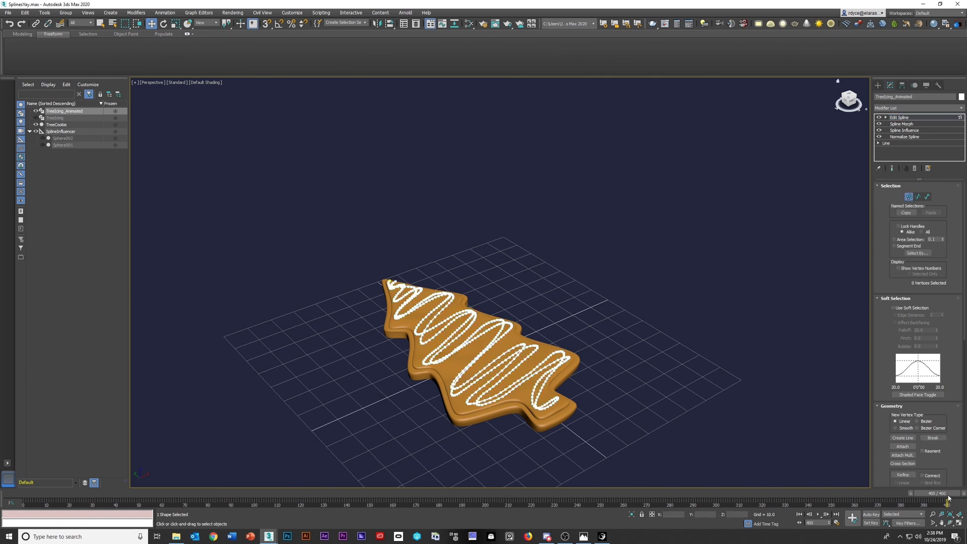
- Scrub the timeline back to frame 86 and examine up close where the icing strands cross near the tree's tip
{"action": "left_click_drag", "start_coordinate": [948, 500], "coordinate": [189, 503]}
{"action": "key", "text": "w"}
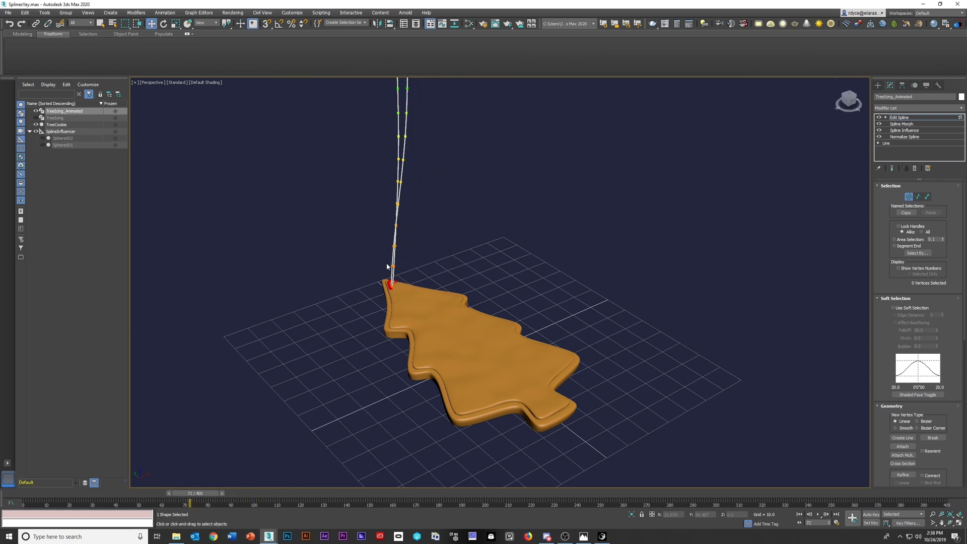
{"action": "scroll", "coordinate": [390, 266], "scroll_direction": "up", "scroll_amount": 8}
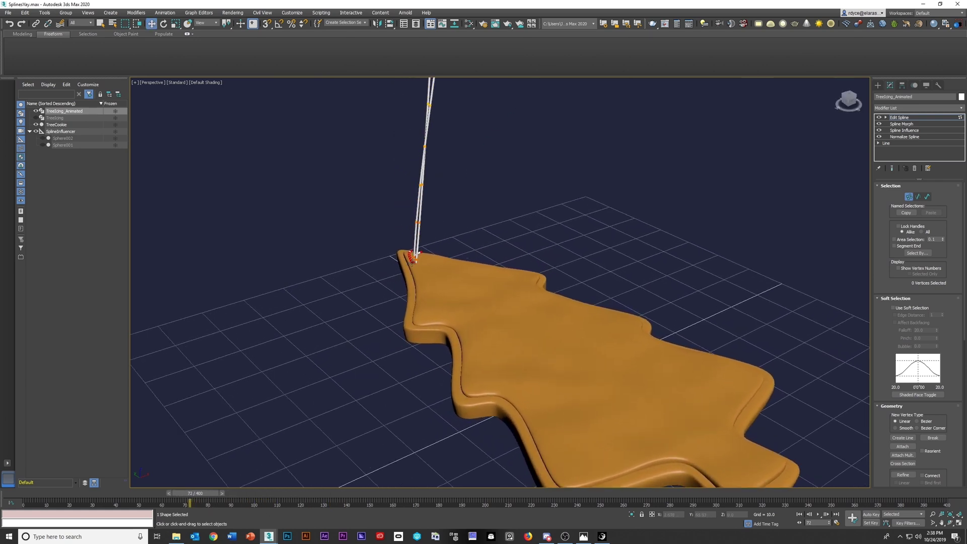
{"action": "scroll", "coordinate": [456, 269], "scroll_direction": "up", "scroll_amount": 6}
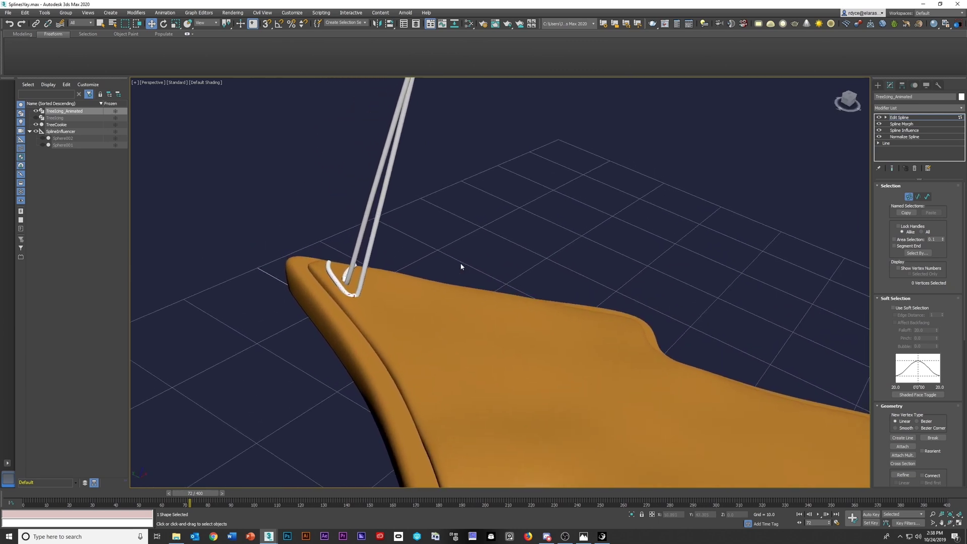
{"action": "left_click_drag", "start_coordinate": [200, 496], "coordinate": [224, 499]}
{"action": "key", "text": "w"}
{"action": "scroll", "coordinate": [349, 482], "scroll_direction": "up", "scroll_amount": 5}
{"action": "middle_click_drag", "start_coordinate": [354, 478], "coordinate": [243, 497], "text": "alt"}
{"action": "left_click_drag", "start_coordinate": [244, 496], "coordinate": [240, 497]}
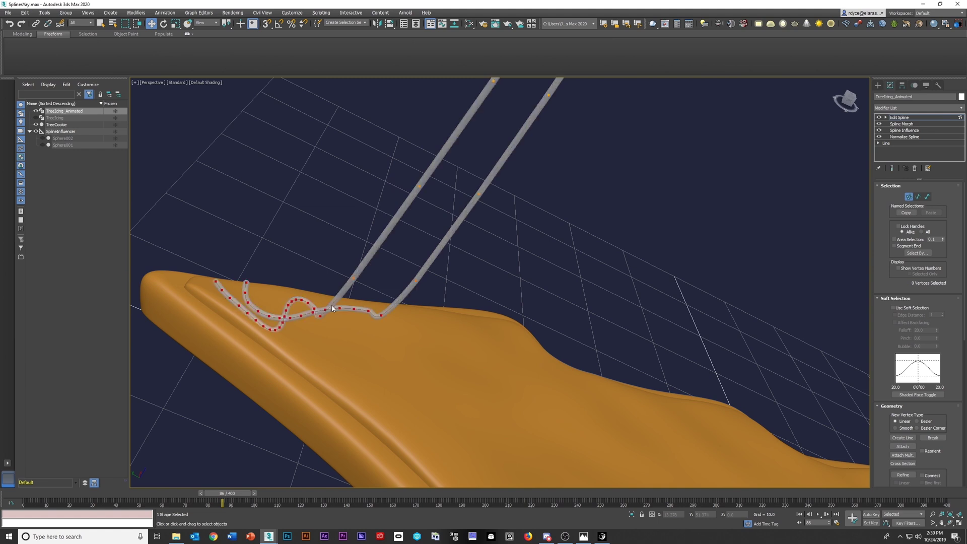
- Select a spline vertex just above the cookie and enable Soft Selection with Edge Distance and a falloff of about 8.3
{"action": "left_click", "coordinate": [353, 278]}
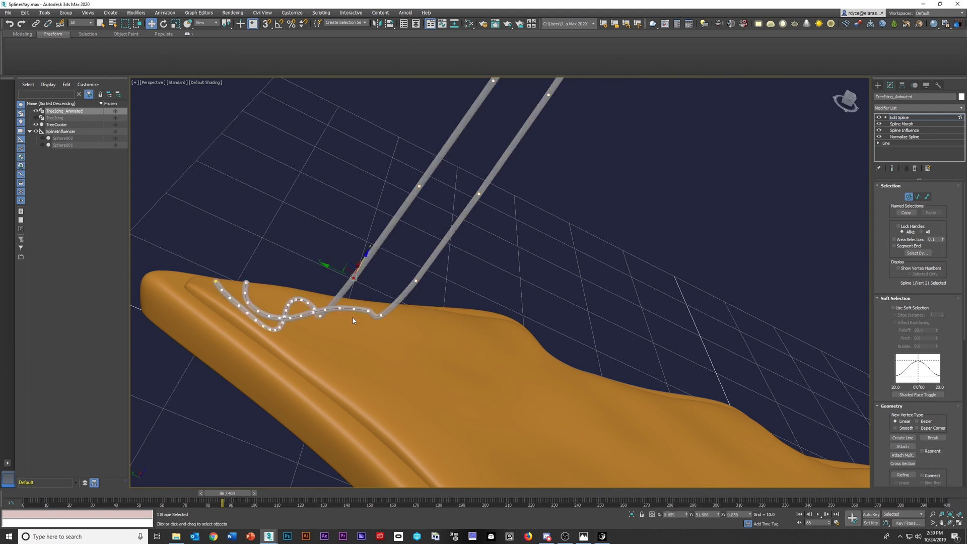
{"action": "left_click", "coordinate": [912, 311]}
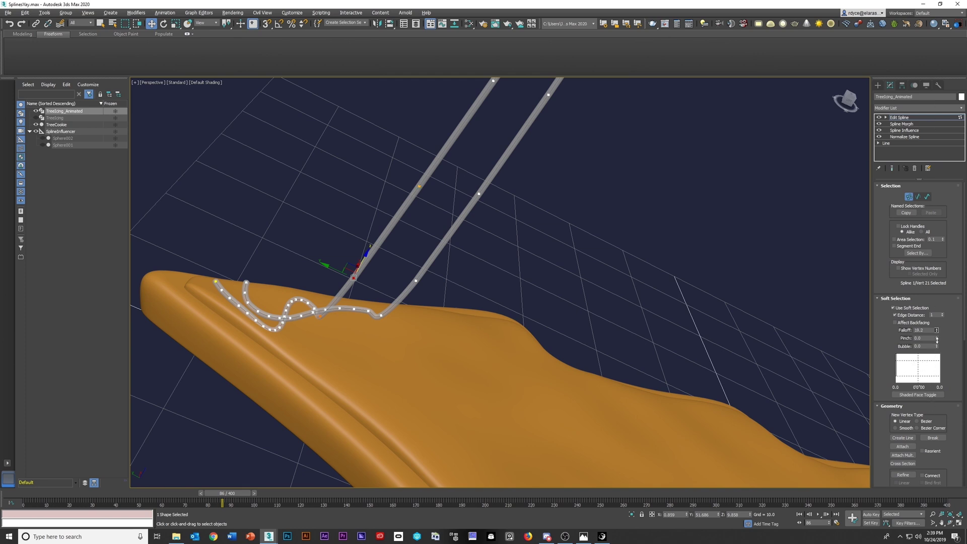
{"action": "left_click_drag", "start_coordinate": [939, 382], "coordinate": [939, 389]}
- At about frame 92, raise the vertex where the icing strands cross along Z using a soft-selection falloff of 2.9, and scrub forward to check
{"action": "left_click_drag", "start_coordinate": [237, 493], "coordinate": [253, 496]}
{"action": "key", "text": "w"}
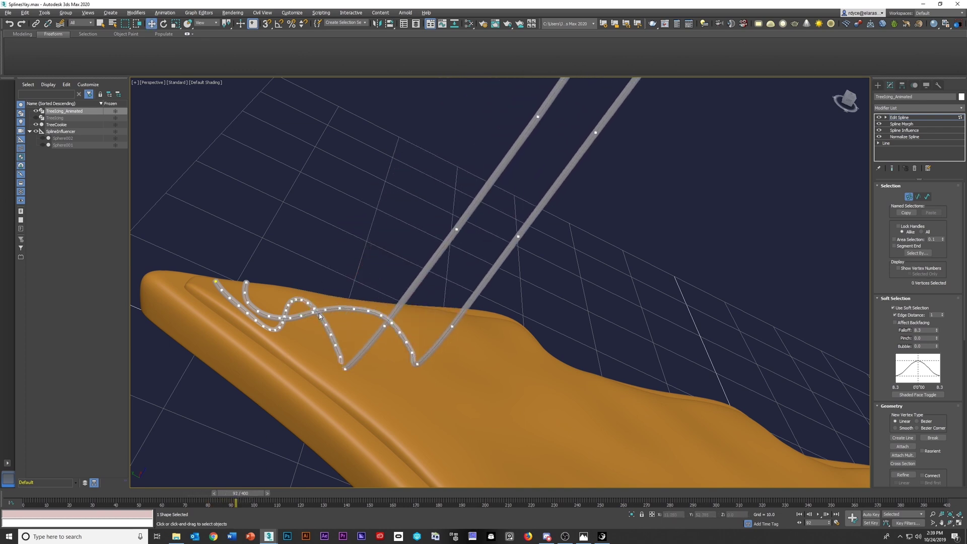
{"action": "left_click", "coordinate": [325, 326]}
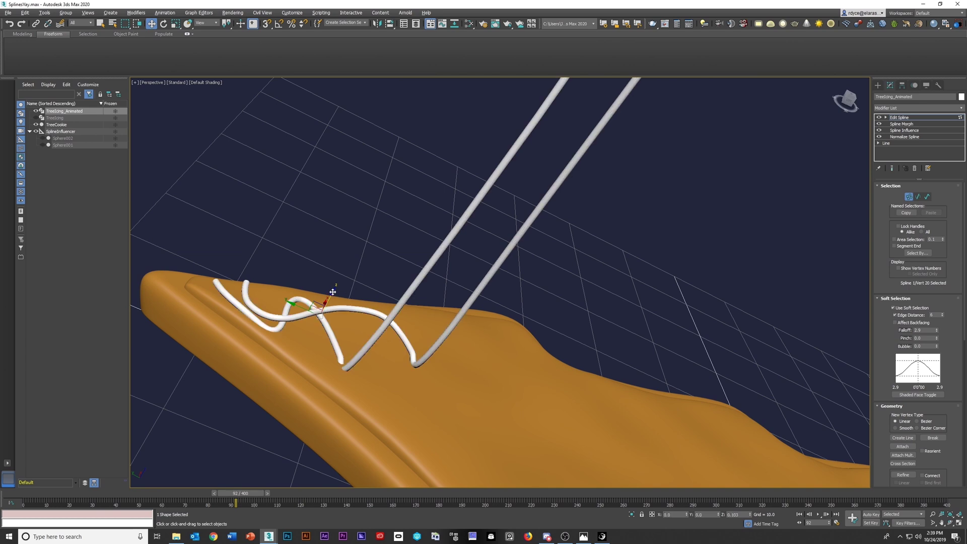
{"action": "left_click_drag", "start_coordinate": [333, 291], "coordinate": [335, 283]}
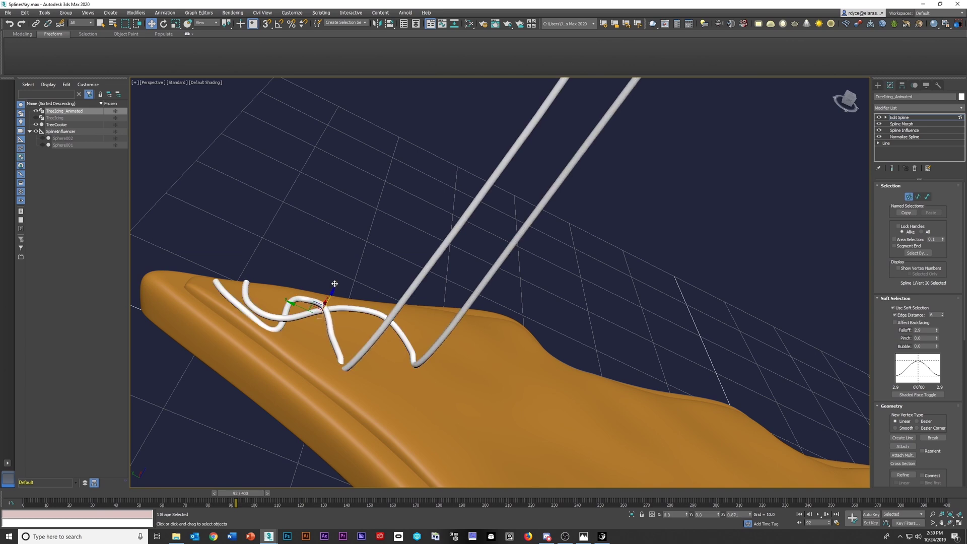
{"action": "mouse_move", "coordinate": [334, 284]}
{"action": "middle_mouse_down", "text": "alt"}
{"action": "mouse_move", "coordinate": [353, 298]}
{"action": "mouse_move", "coordinate": [336, 297]}
{"action": "mouse_move", "coordinate": [373, 308]}
{"action": "mouse_move", "coordinate": [326, 292]}
{"action": "middle_mouse_up", "text": "alt"}
{"action": "left_click_drag", "start_coordinate": [337, 286], "coordinate": [338, 287]}
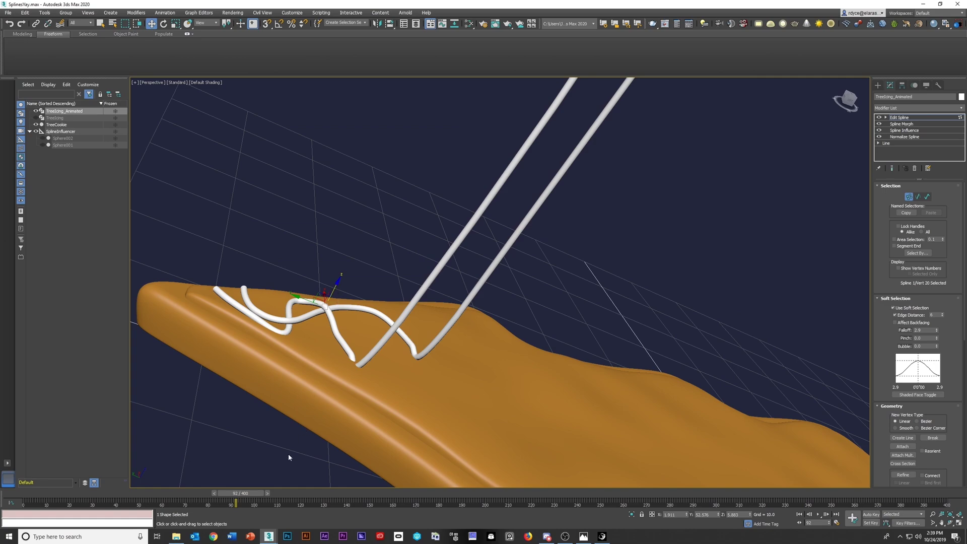
{"action": "left_click_drag", "start_coordinate": [245, 497], "coordinate": [271, 498]}
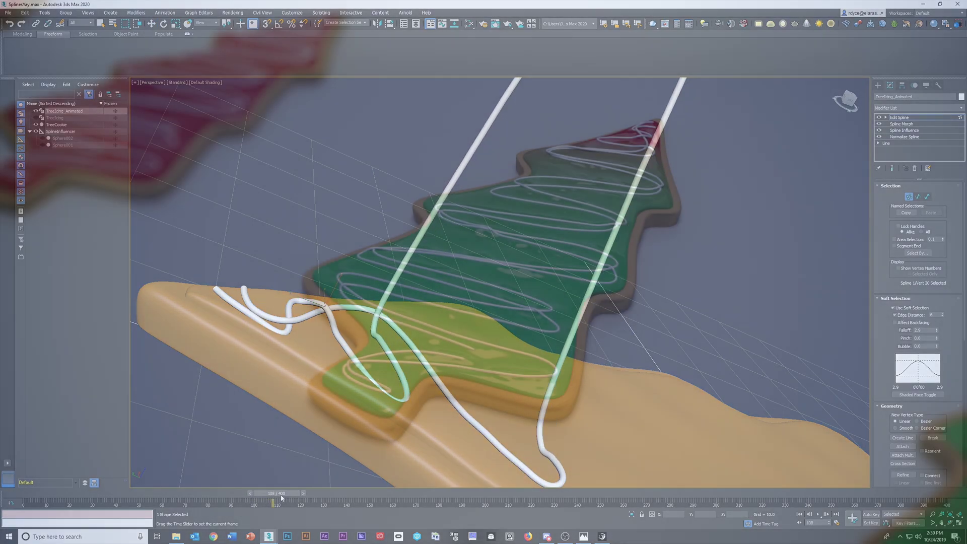